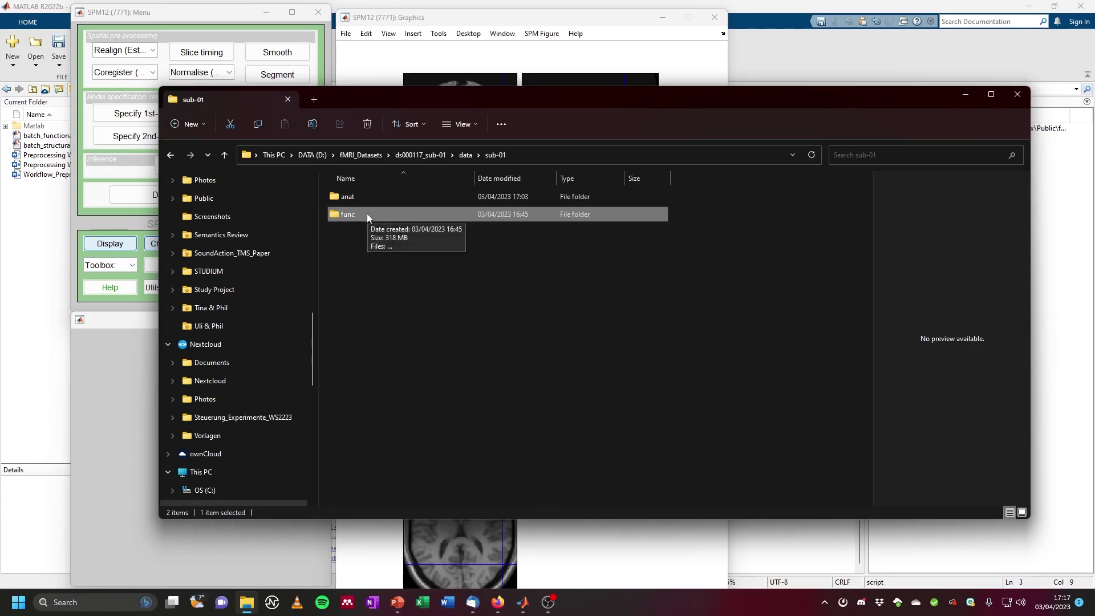
Extract sub-01_ses-mri_task-facerecognition_run-01_bold.nii.gz into the sub-01 func folder using 7-Zip File Manager.
{"action": "double_click", "coordinate": [367, 214]}
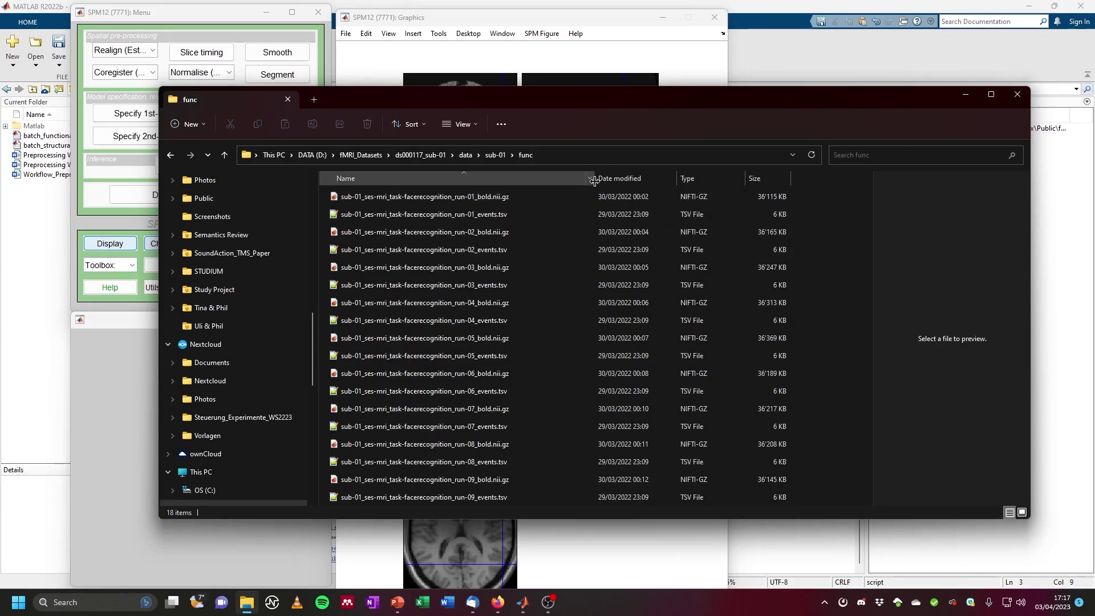
{"action": "left_click_drag", "start_coordinate": [594, 178], "coordinate": [533, 178]}
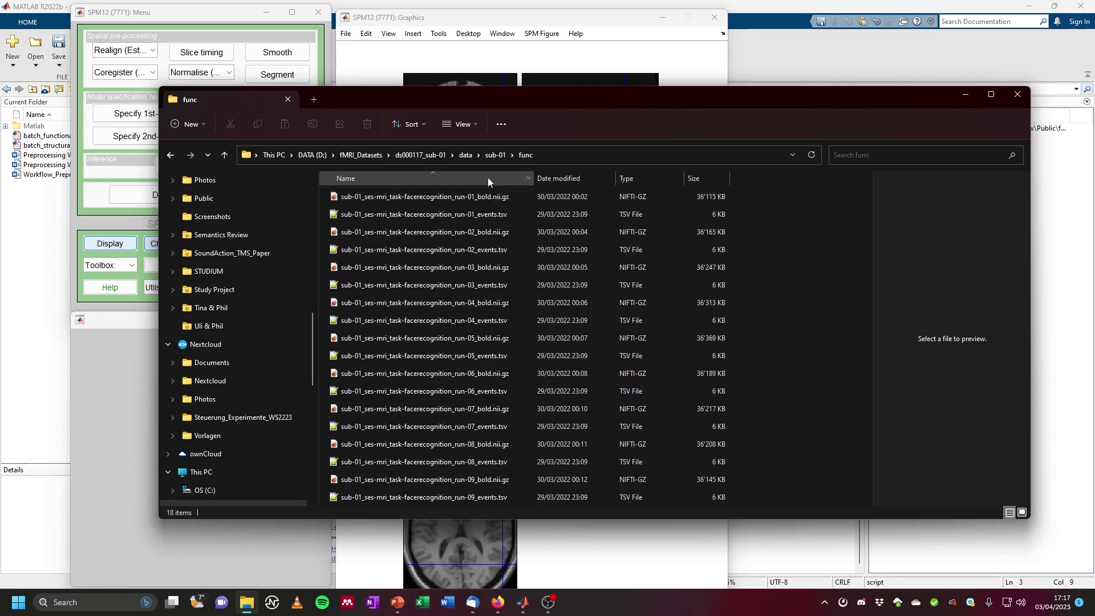
{"action": "left_click", "coordinate": [475, 198]}
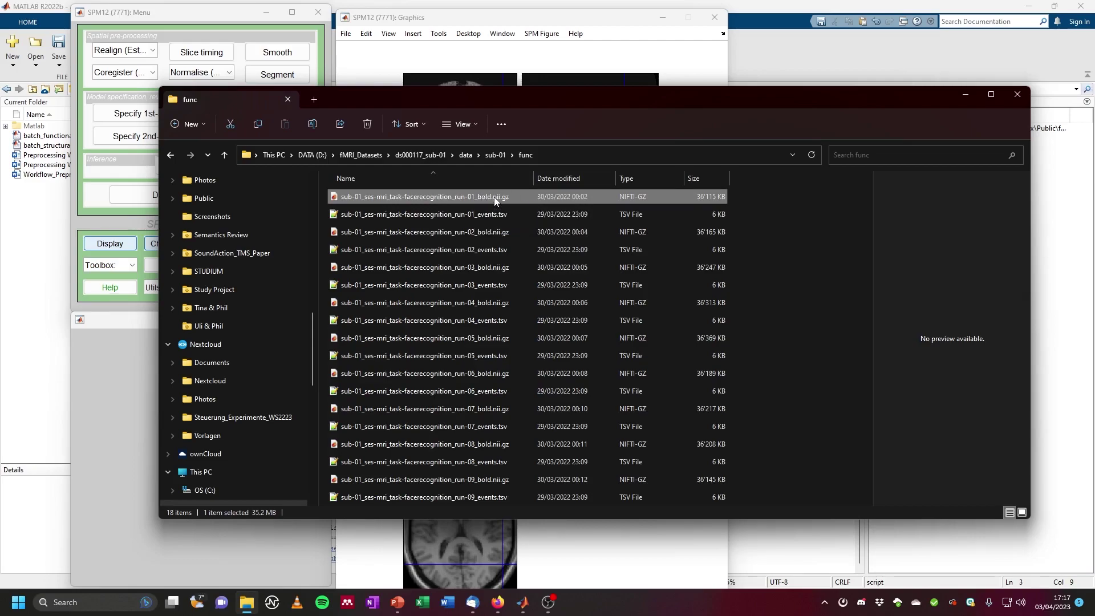
{"action": "right_click", "coordinate": [494, 196]}
{"action": "mouse_move", "coordinate": [567, 252]}
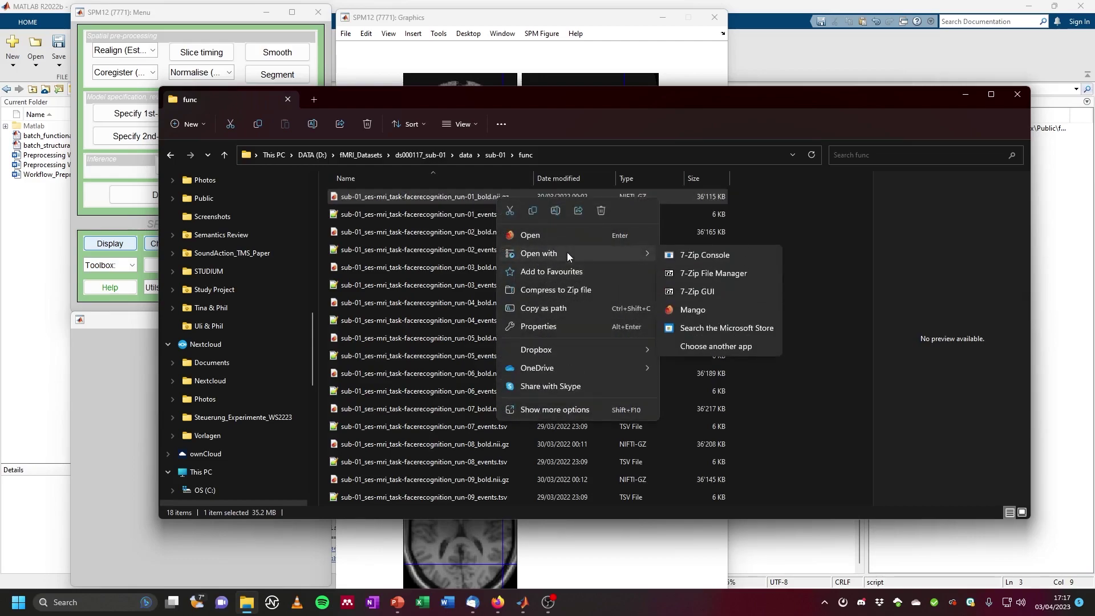
{"action": "left_click", "coordinate": [714, 279]}
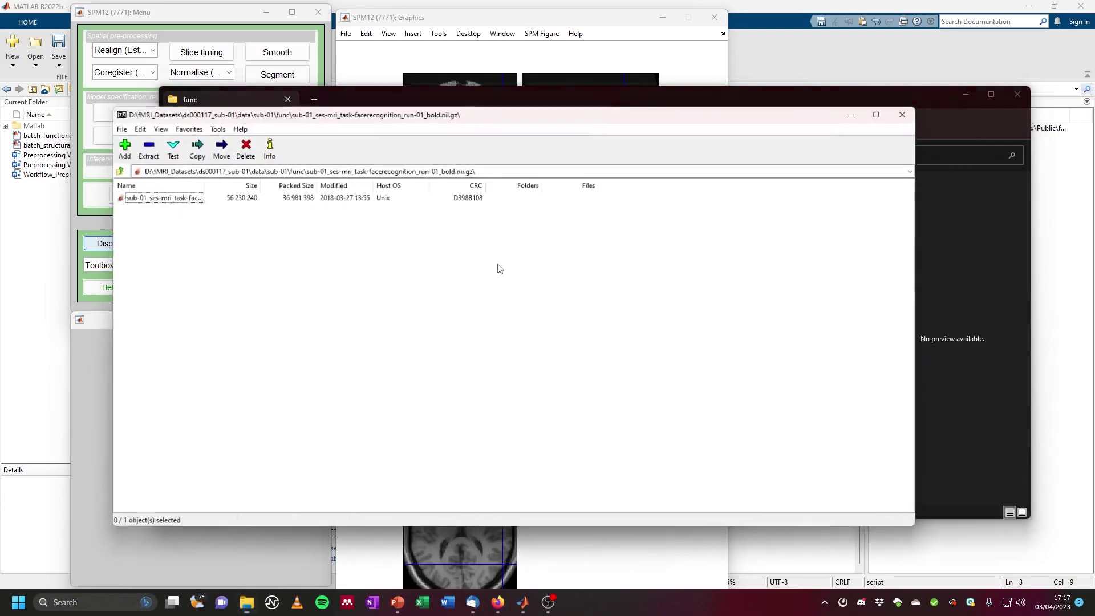
{"action": "left_click", "coordinate": [145, 147]}
{"action": "left_click", "coordinate": [594, 360]}
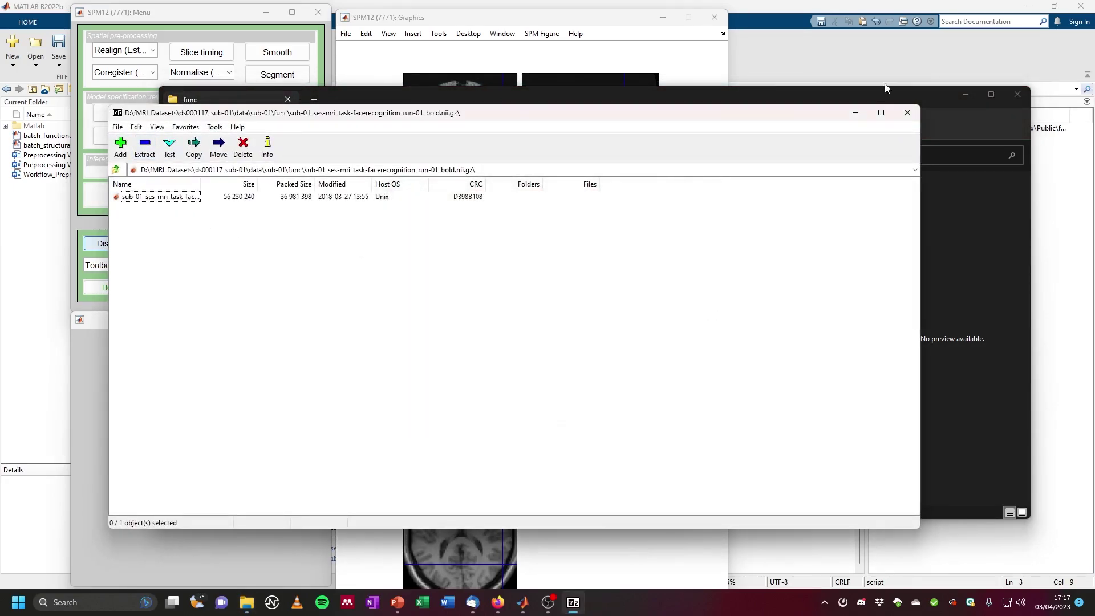
{"action": "left_click", "coordinate": [907, 113]}
Open the extracted run-01 bold.nii in Mango with all volumes loaded and inspect the brain across the time series.
{"action": "left_click", "coordinate": [502, 201]}
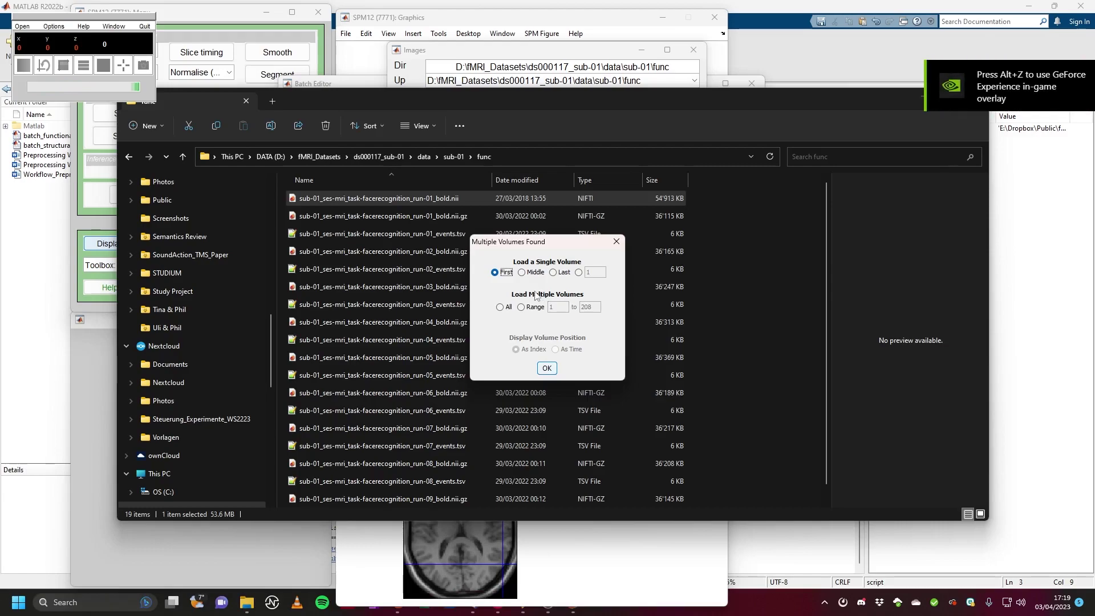
{"action": "left_click", "coordinate": [500, 306]}
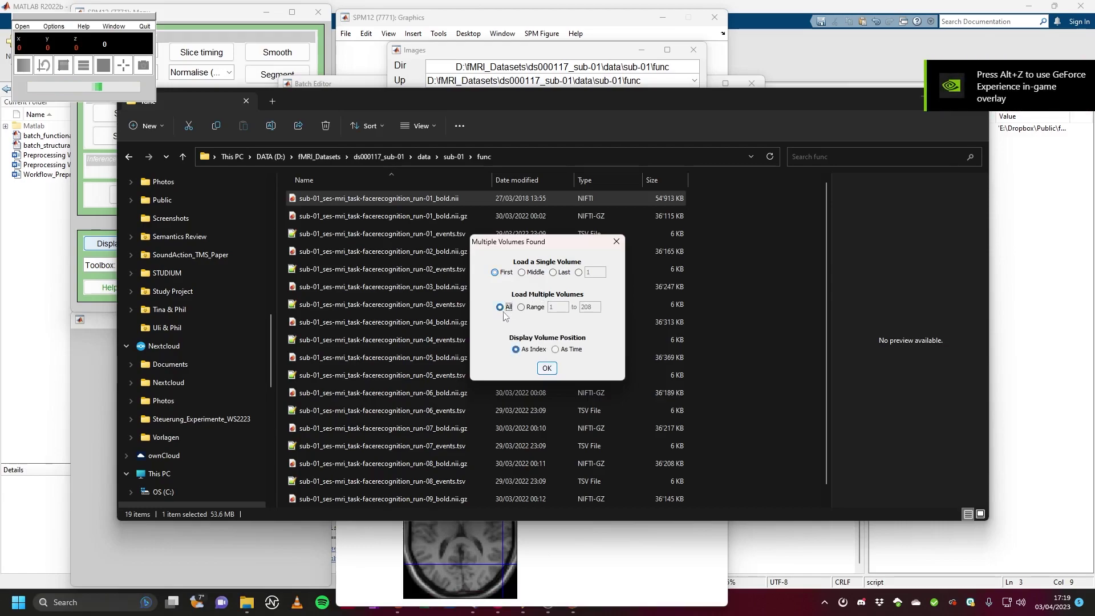
{"action": "left_click", "coordinate": [549, 370]}
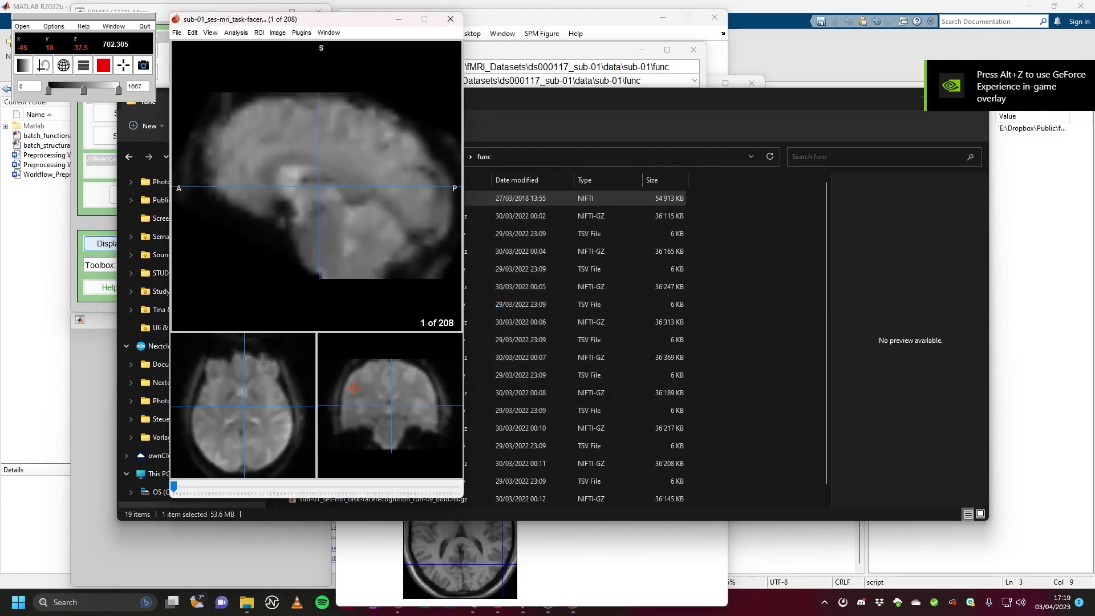
{"action": "left_click", "coordinate": [175, 491]}
{"action": "left_click_drag", "start_coordinate": [175, 492], "coordinate": [212, 499]}
{"action": "left_click_drag", "start_coordinate": [352, 169], "coordinate": [312, 146]}
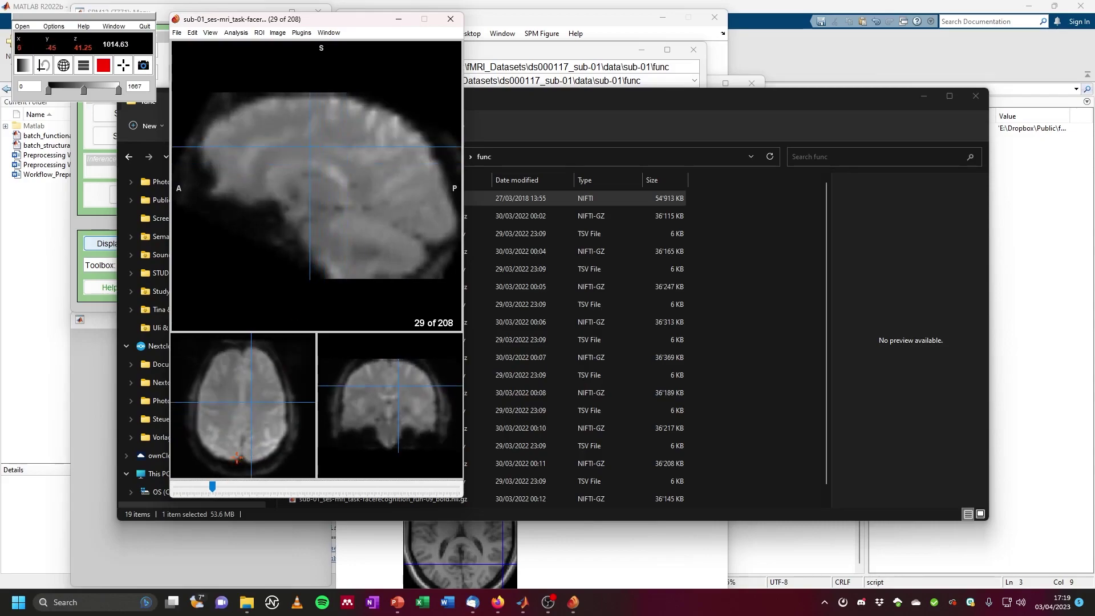
{"action": "left_click_drag", "start_coordinate": [213, 487], "coordinate": [456, 494]}
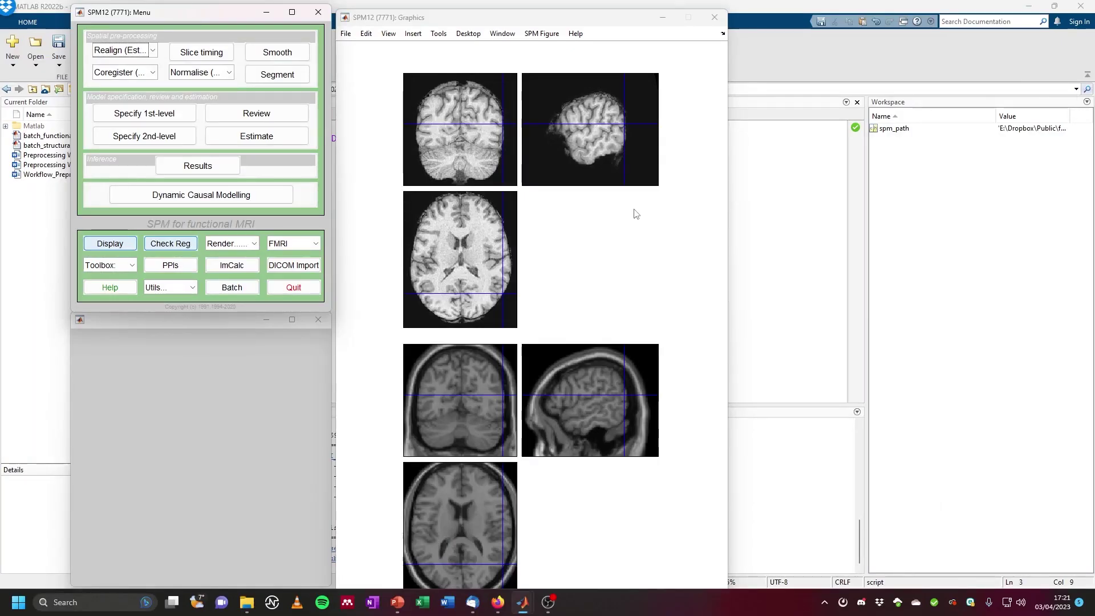
Create a Realign & Unwarp batch module in SPM12 and add a new session to its data.
{"action": "left_click", "coordinate": [121, 56]}
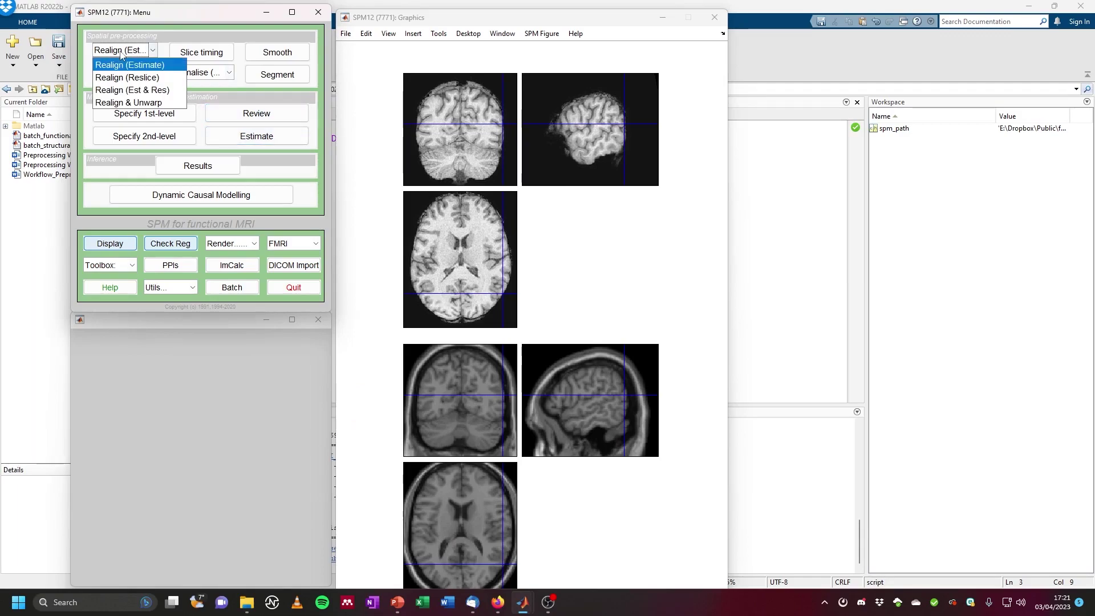
{"action": "left_click", "coordinate": [155, 108]}
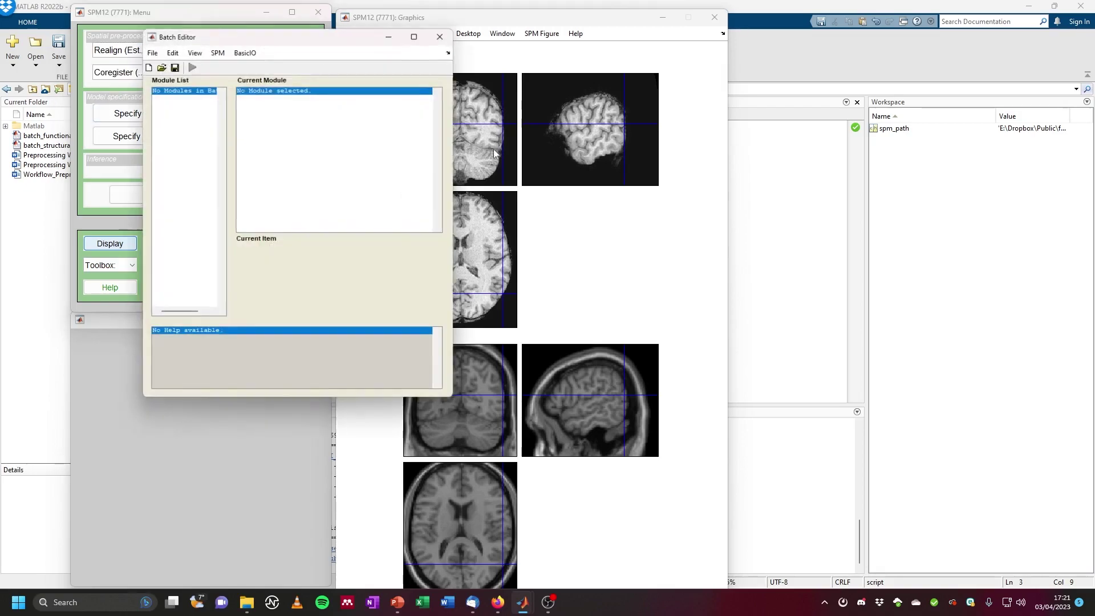
{"action": "left_click_drag", "start_coordinate": [456, 197], "coordinate": [597, 196]}
{"action": "left_click_drag", "start_coordinate": [424, 41], "coordinate": [553, 84]}
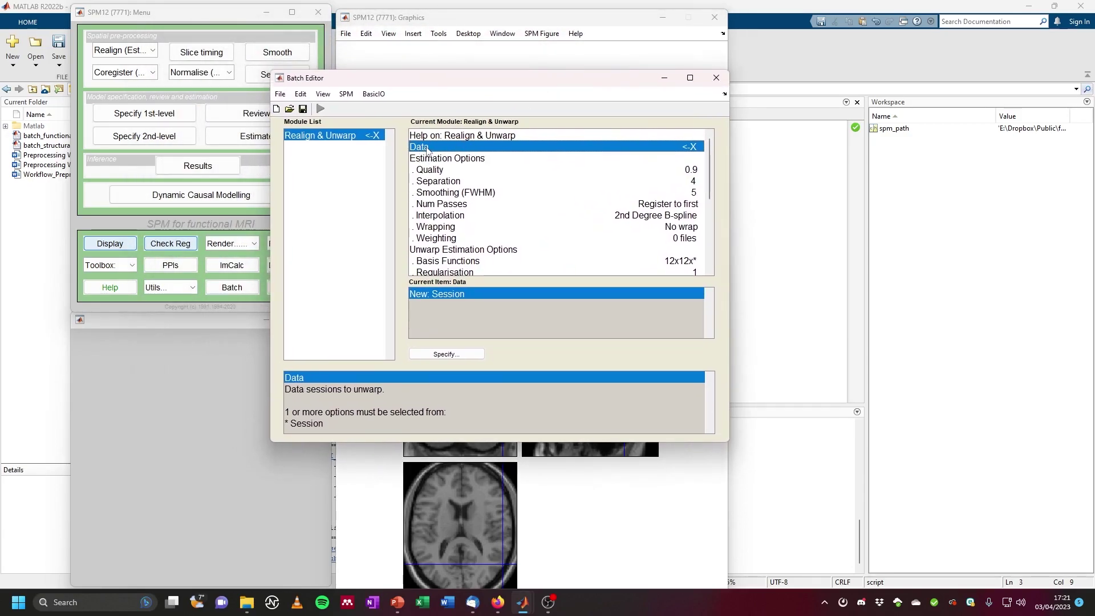
{"action": "double_click", "coordinate": [432, 293]}
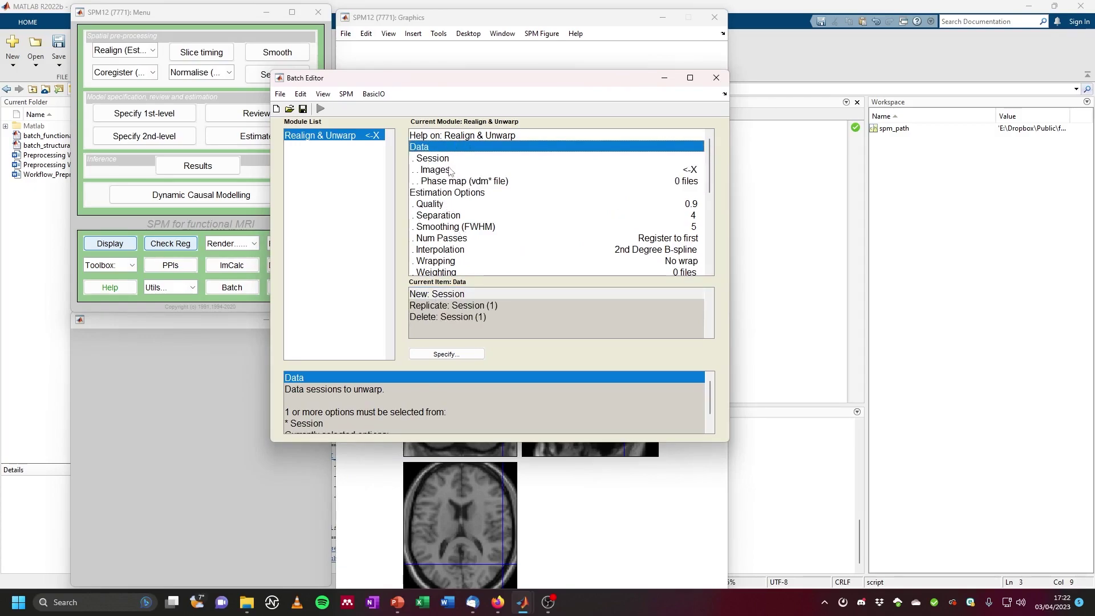
Point the session's image selection to the directory D:\fMRI_Datasets\ds000117_sub-01\data\sub-01\func.
{"action": "left_click", "coordinate": [456, 170]}
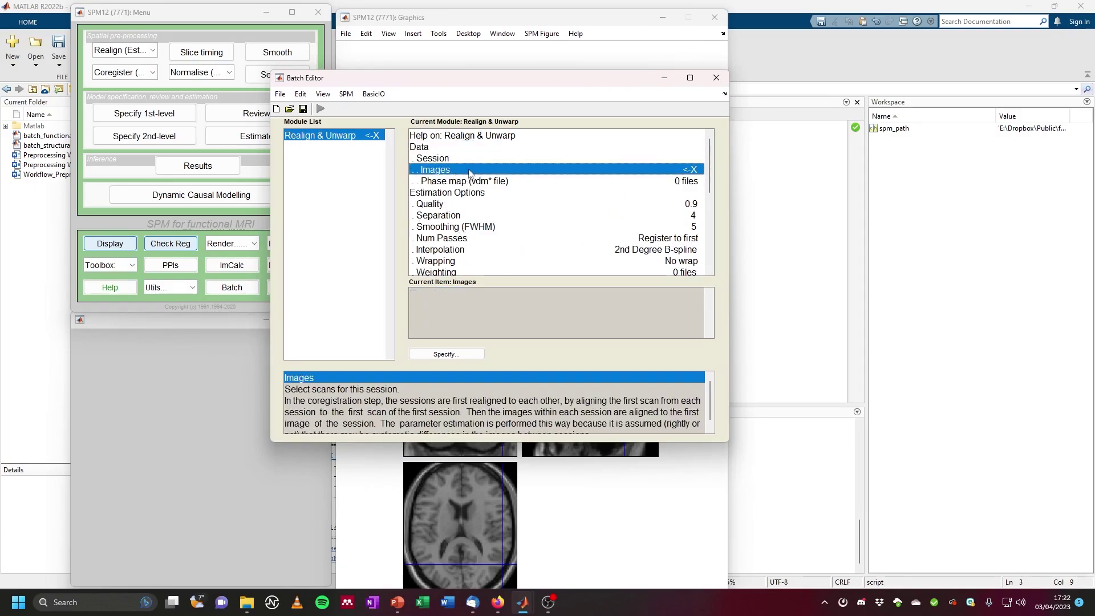
{"action": "left_click_drag", "start_coordinate": [450, 78], "coordinate": [436, 77]}
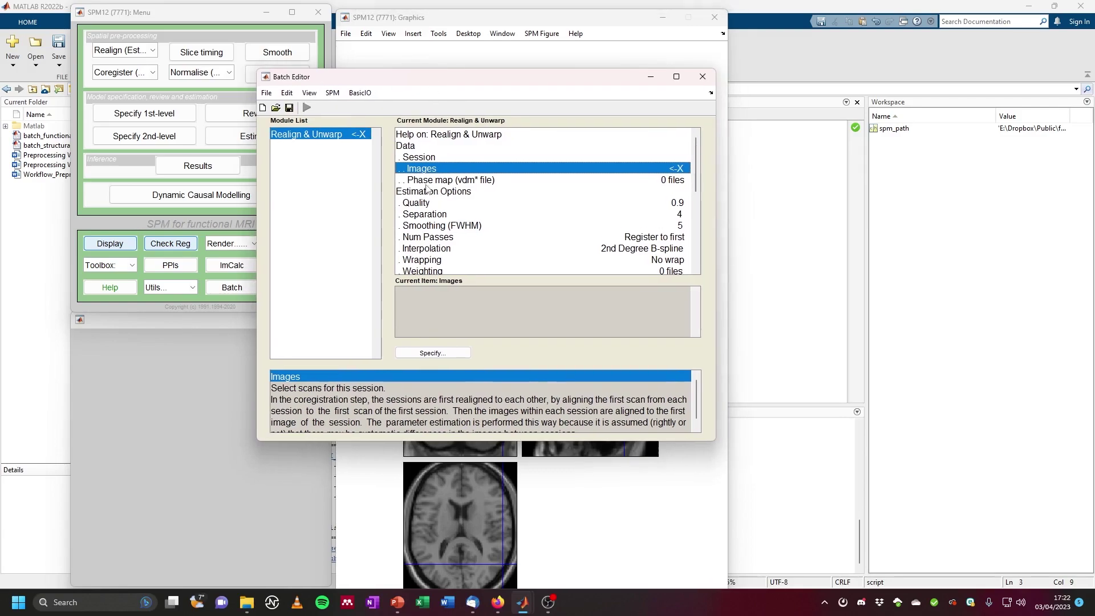
{"action": "left_click", "coordinate": [434, 354]}
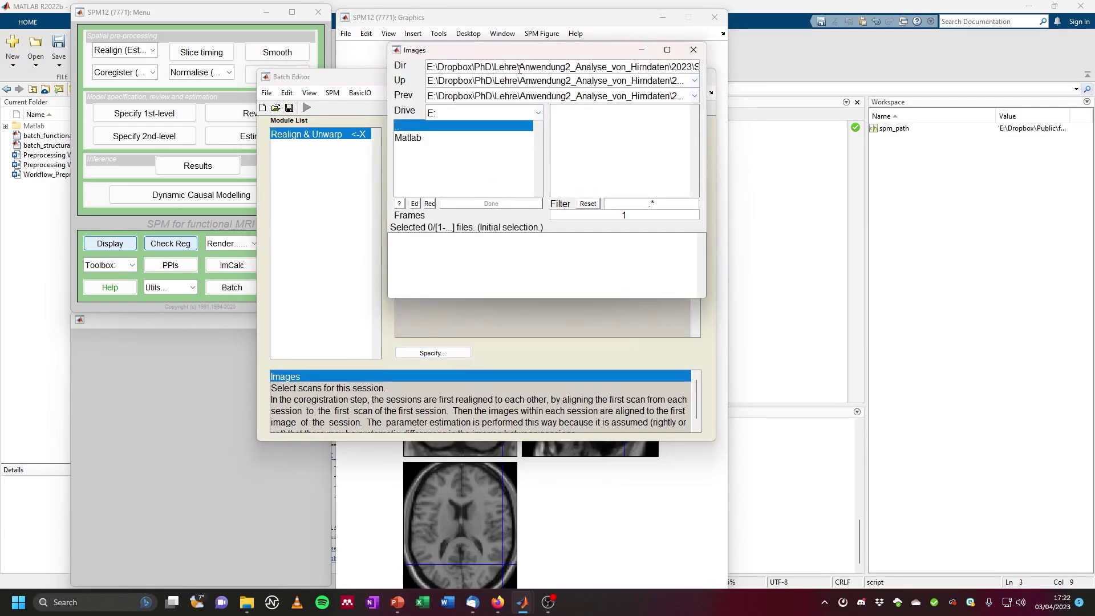
{"action": "key", "text": "ctrl+a"}
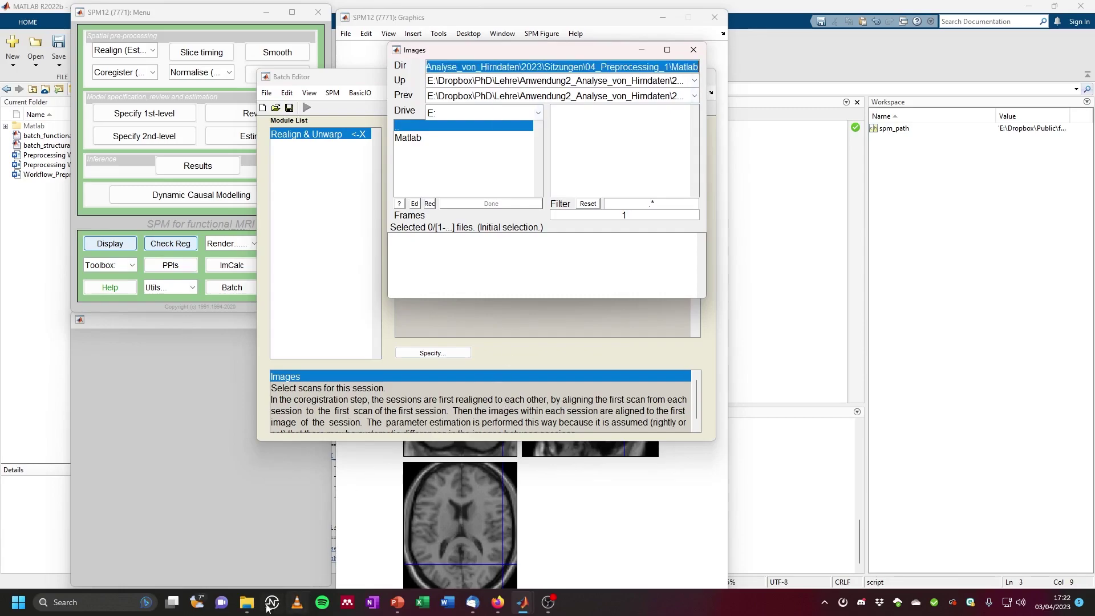
{"action": "left_click", "coordinate": [247, 602]}
{"action": "left_click", "coordinate": [507, 161]}
{"action": "key", "text": "ctrl+c"}
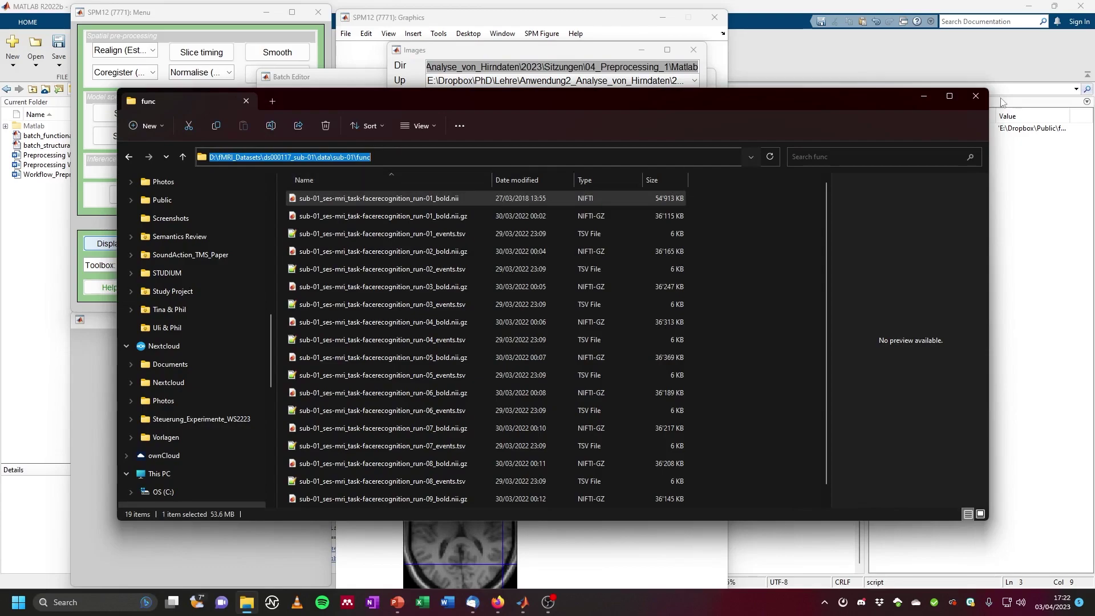
{"action": "left_click", "coordinate": [924, 95]}
{"action": "key", "text": "ctrl+v"}
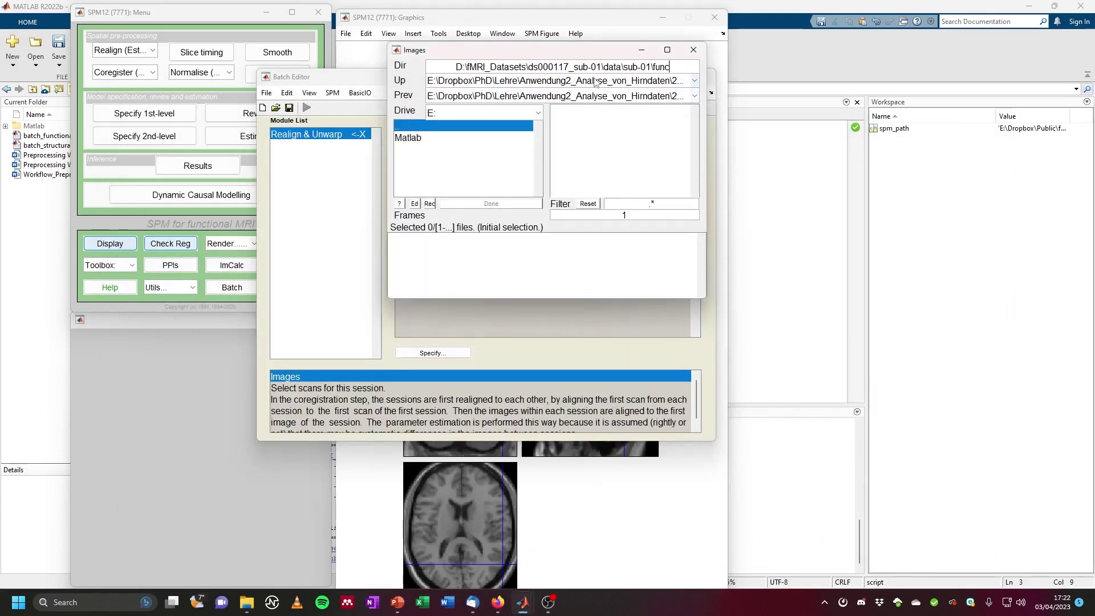
{"action": "key", "text": "Return"}
Set the frames to Inf and assign all volumes of the run-01 bold.nii file as the session's images.
{"action": "left_click_drag", "start_coordinate": [619, 193], "coordinate": [681, 200]}
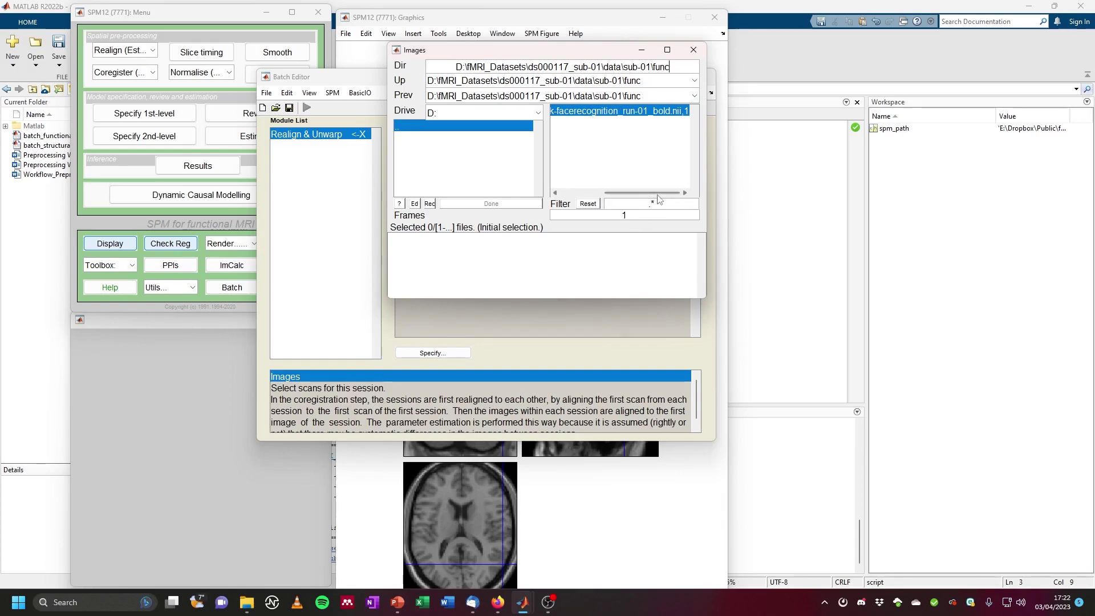
{"action": "left_click", "coordinate": [635, 216]}
{"action": "key", "text": "Return"}
{"action": "left_click_drag", "start_coordinate": [695, 117], "coordinate": [689, 188]}
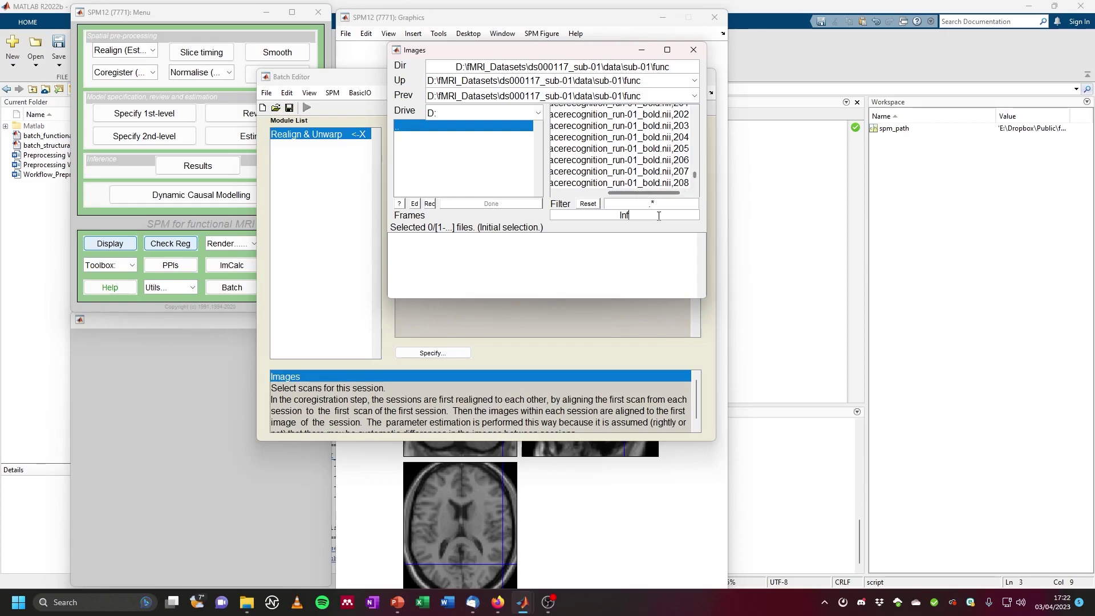
{"action": "right_click", "coordinate": [639, 155]}
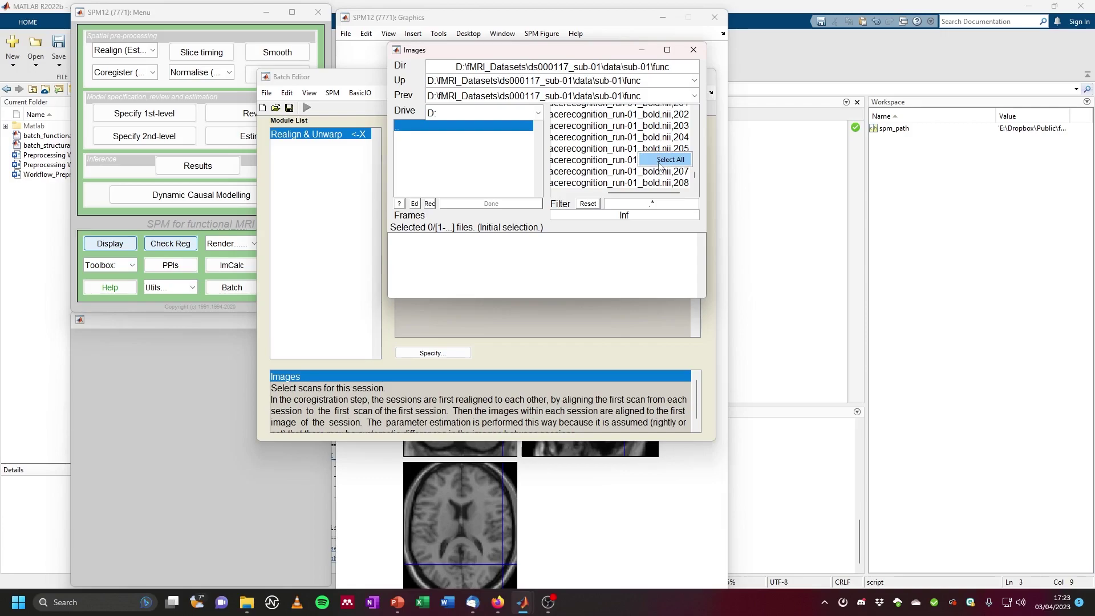
{"action": "left_click", "coordinate": [665, 160]}
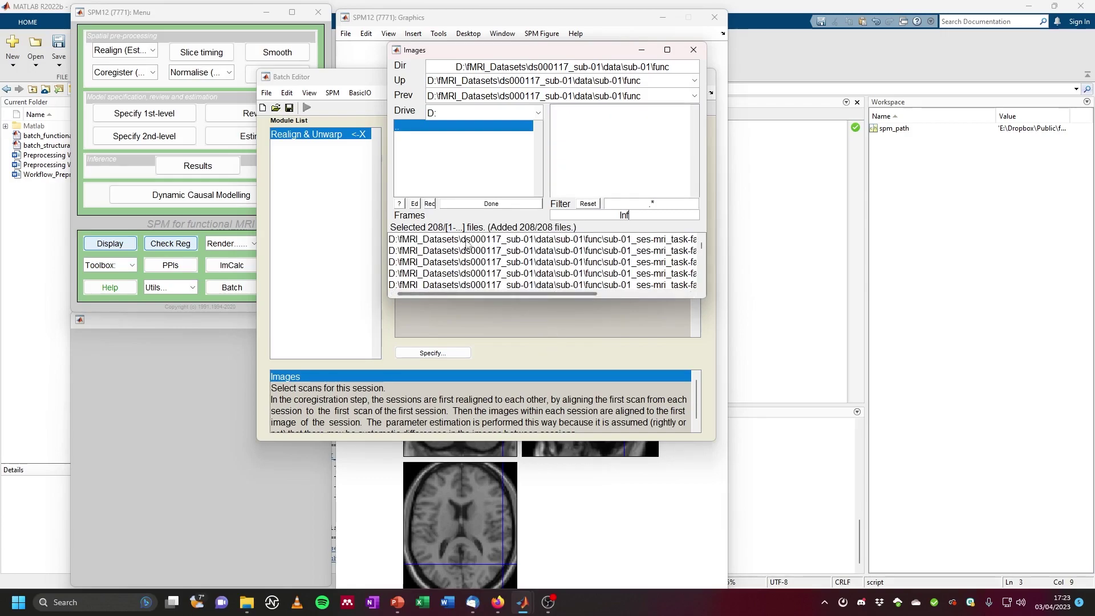
{"action": "left_click_drag", "start_coordinate": [521, 296], "coordinate": [613, 377]}
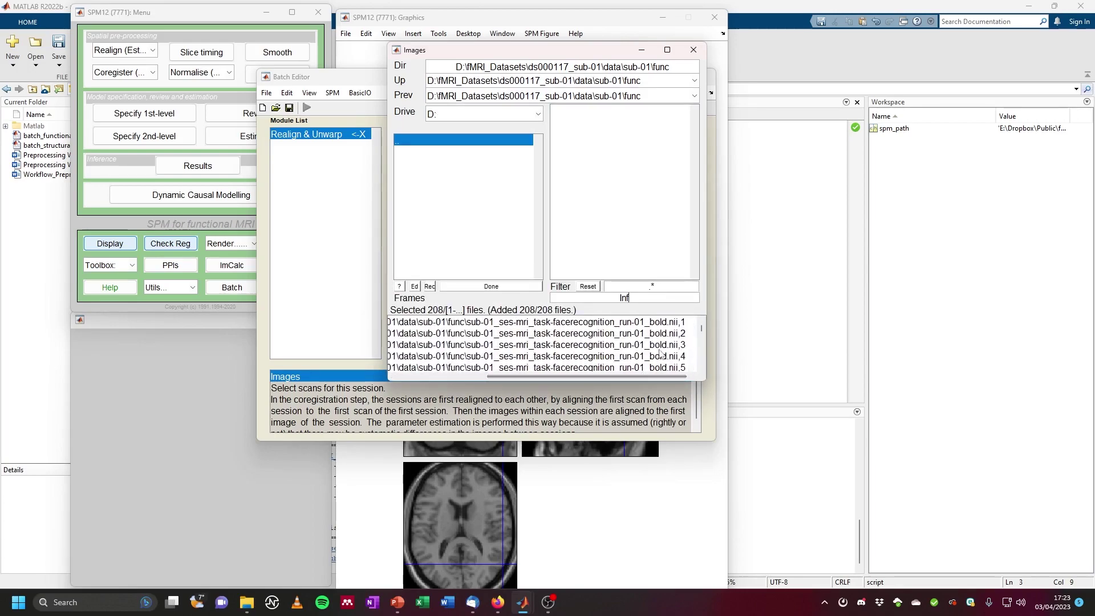
{"action": "scroll", "coordinate": [664, 346], "scroll_direction": "down", "scroll_amount": 20}
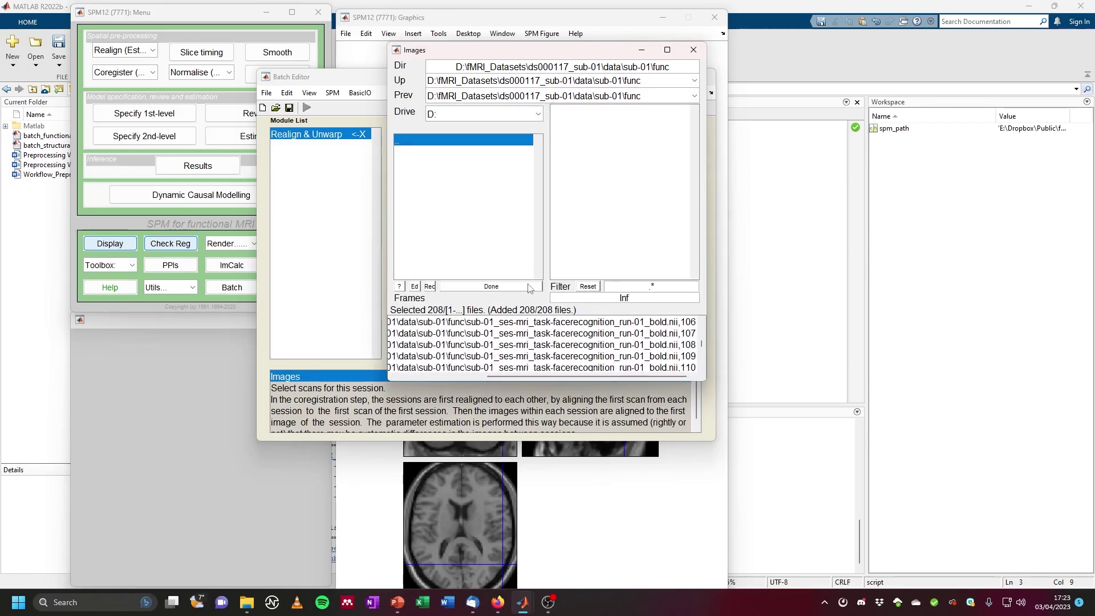
{"action": "left_click", "coordinate": [495, 287]}
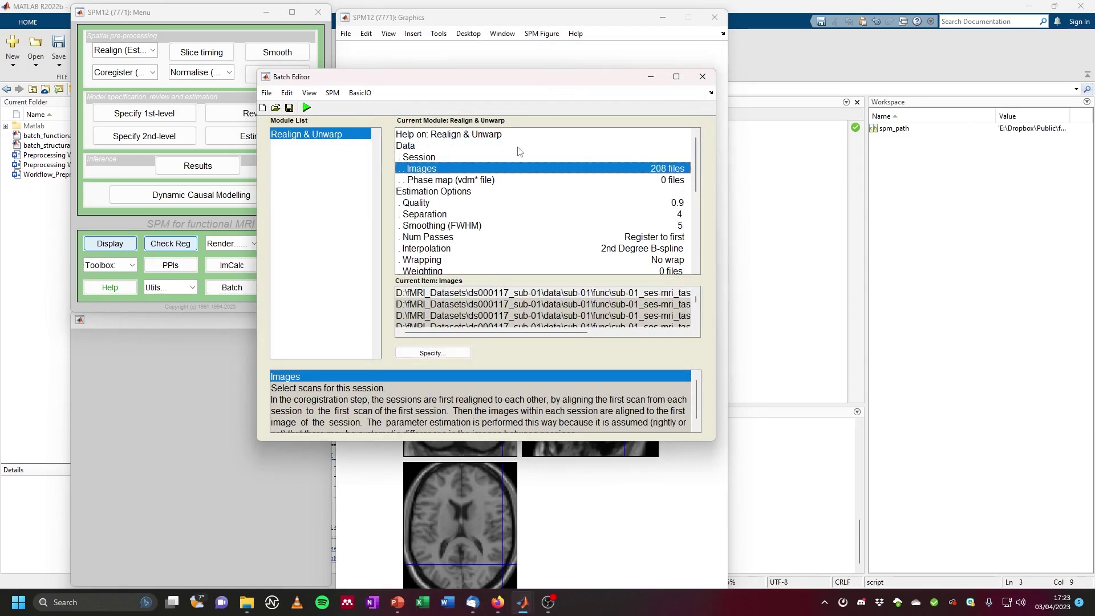
Set the interpolation in the Unwarp Reslicing Options to 7th Degree B-Spline, leaving the phase map empty.
{"action": "left_click_drag", "start_coordinate": [497, 86], "coordinate": [498, 70]}
{"action": "left_click", "coordinate": [440, 165]}
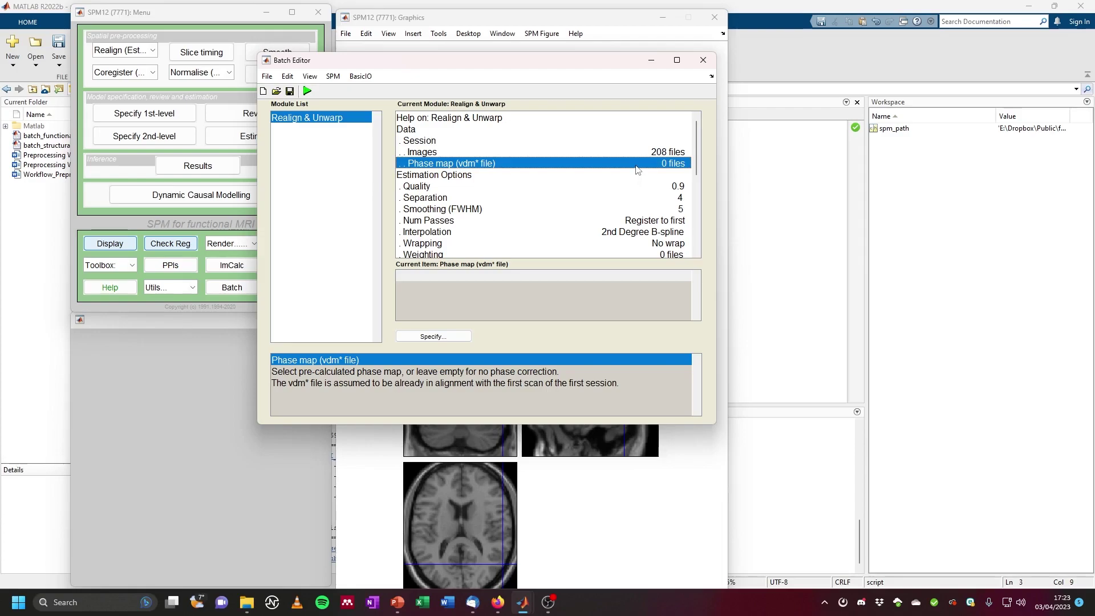
{"action": "left_click_drag", "start_coordinate": [697, 157], "coordinate": [697, 232]}
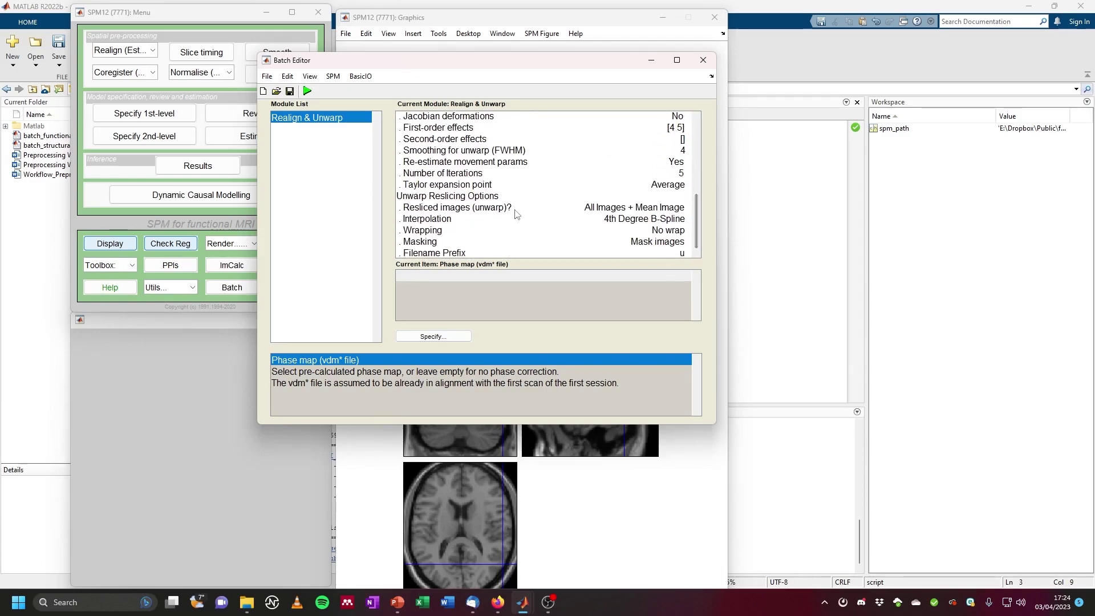
{"action": "left_click", "coordinate": [449, 220]}
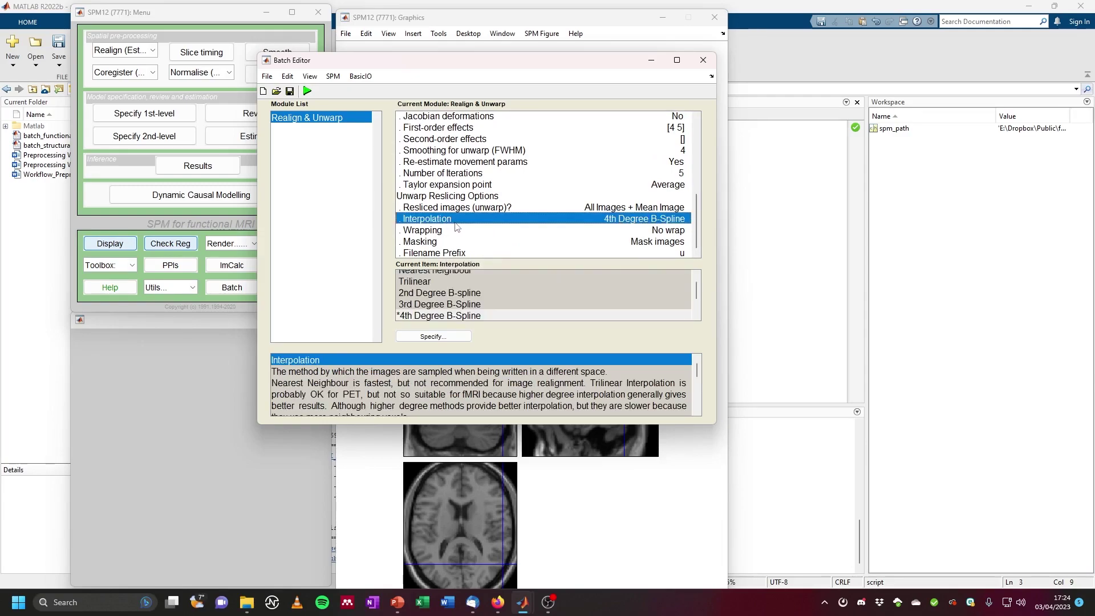
{"action": "scroll", "coordinate": [525, 296], "scroll_direction": "down", "scroll_amount": 2}
{"action": "left_click", "coordinate": [457, 317]}
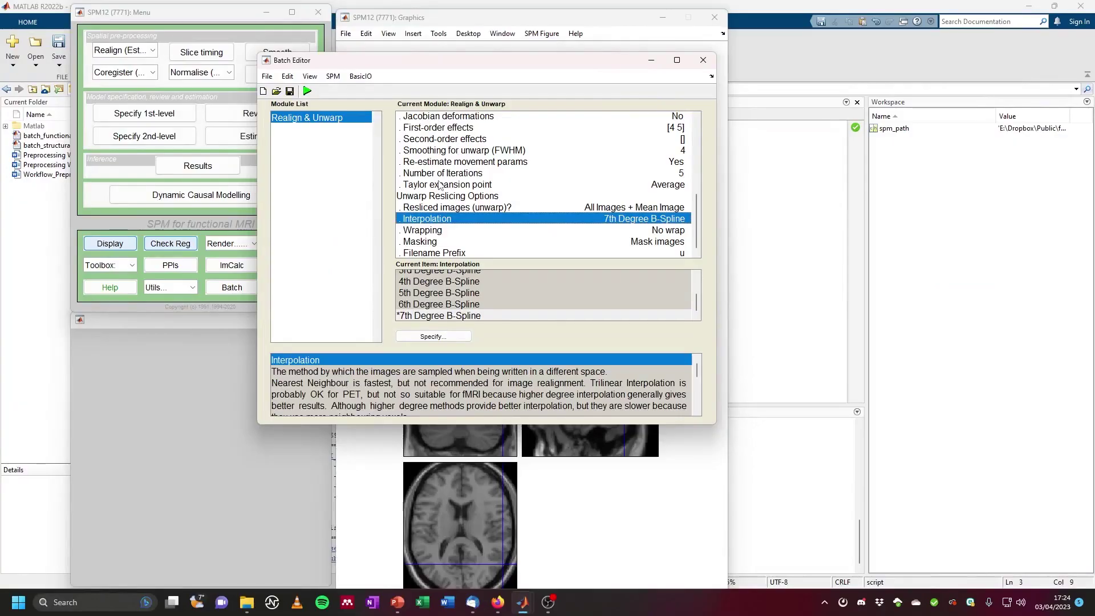
Add a Slice Timing module to the batch after Realign & Unwarp.
{"action": "left_click", "coordinate": [333, 76]}
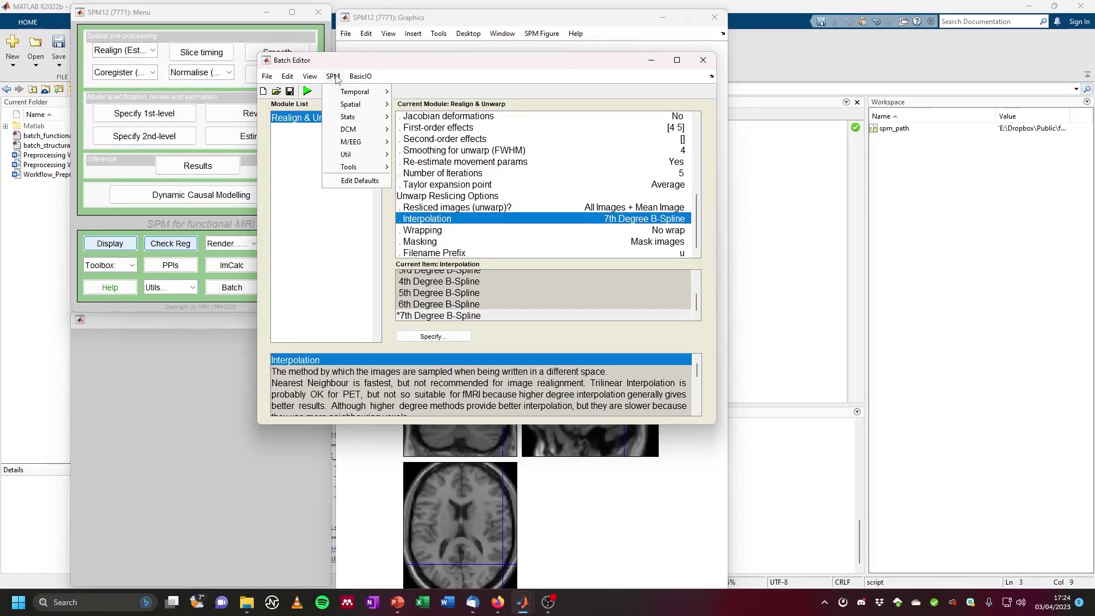
{"action": "mouse_move", "coordinate": [355, 94]}
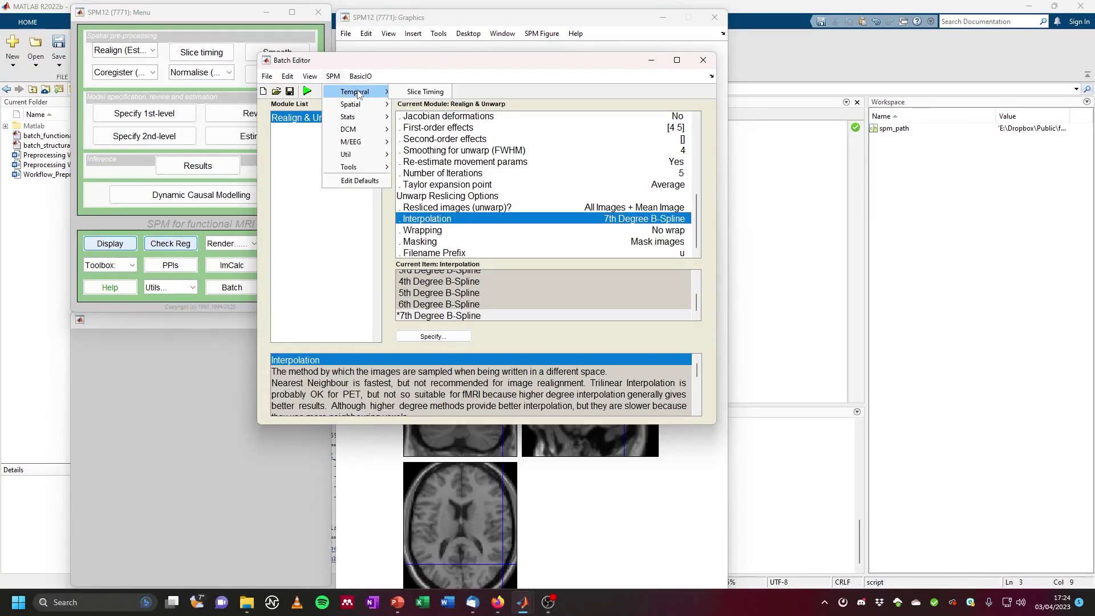
{"action": "left_click", "coordinate": [439, 94]}
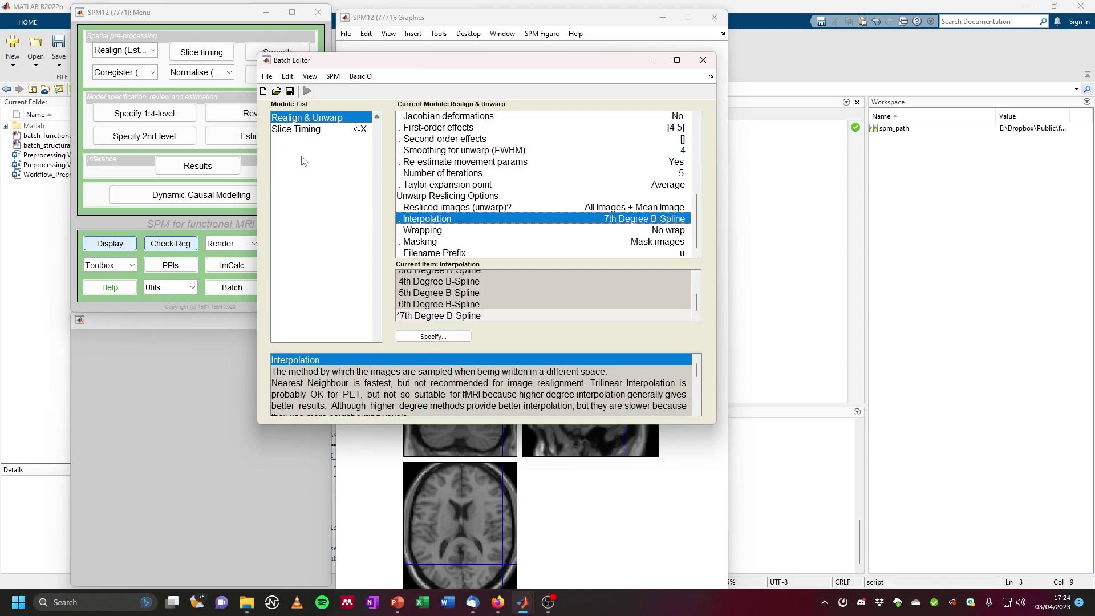
Add a session to the Slice Timing data and link it to the dependency Realign & Unwarp: Unwarped Images (Sess 1).
{"action": "left_click", "coordinate": [314, 130]}
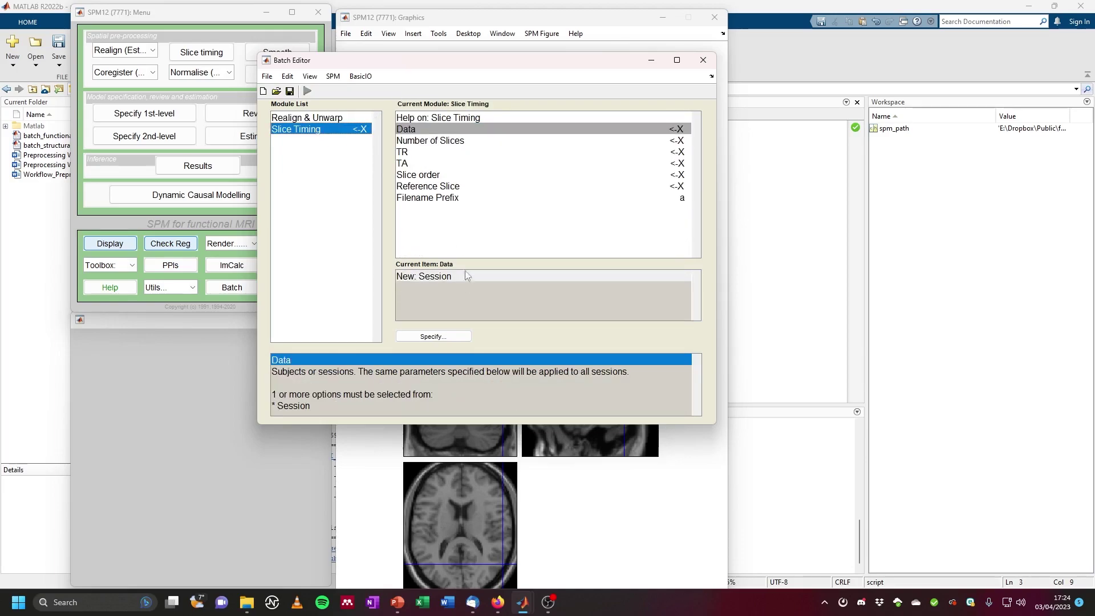
{"action": "double_click", "coordinate": [510, 307]}
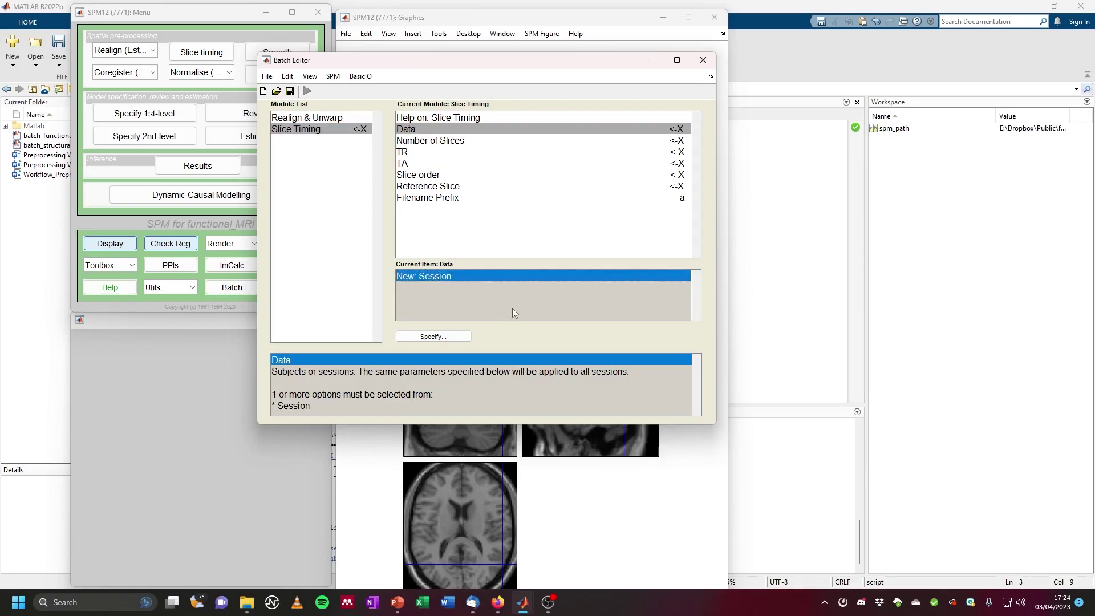
{"action": "left_click", "coordinate": [436, 141]}
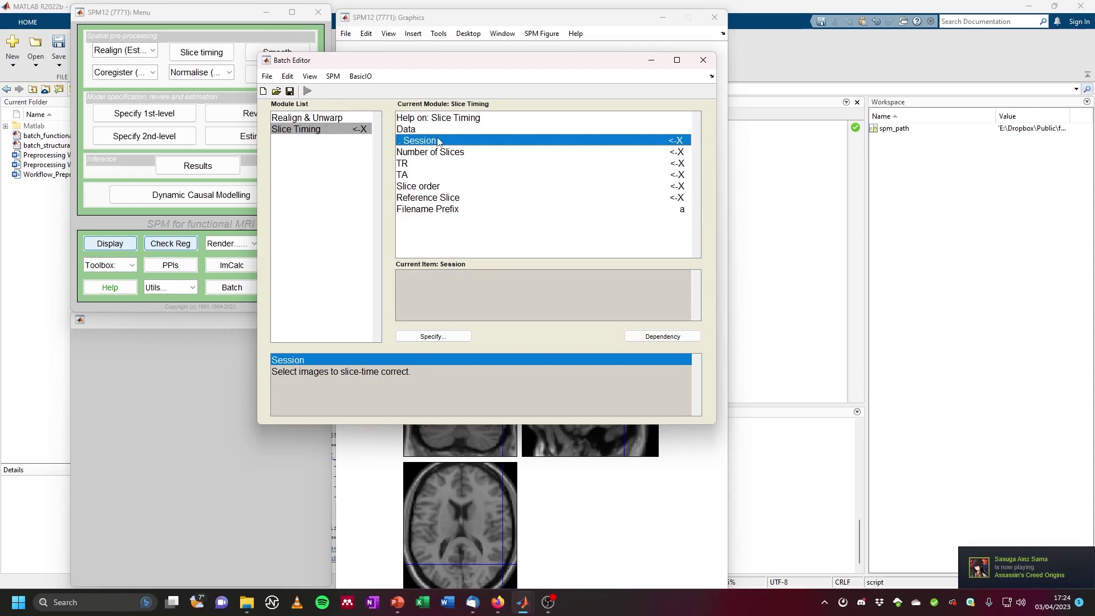
{"action": "right_click", "coordinate": [439, 142]}
{"action": "left_click", "coordinate": [466, 159]}
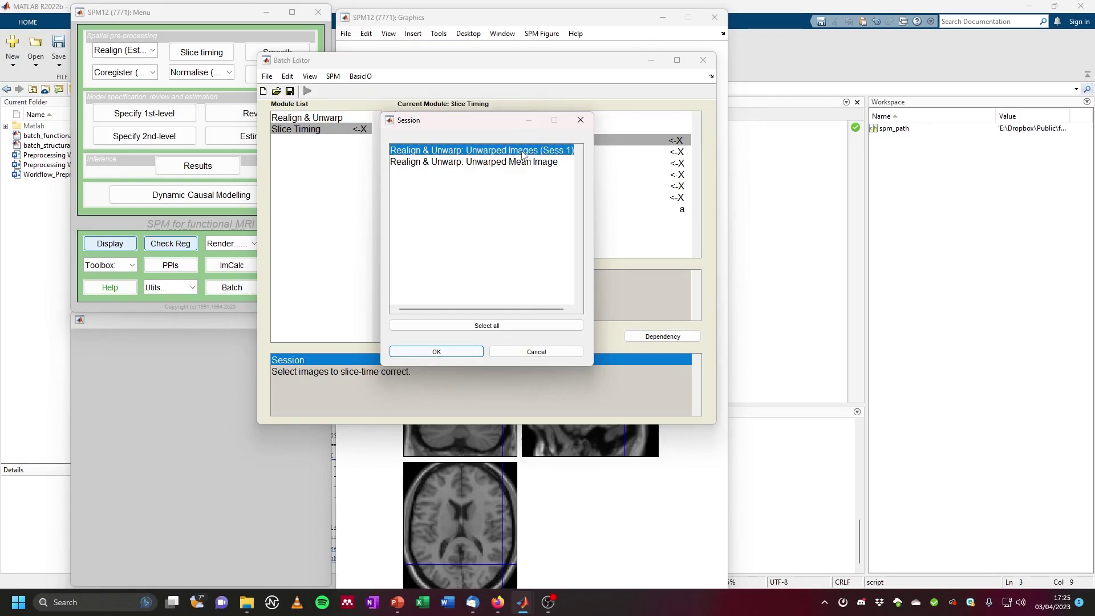
{"action": "left_click", "coordinate": [436, 351]}
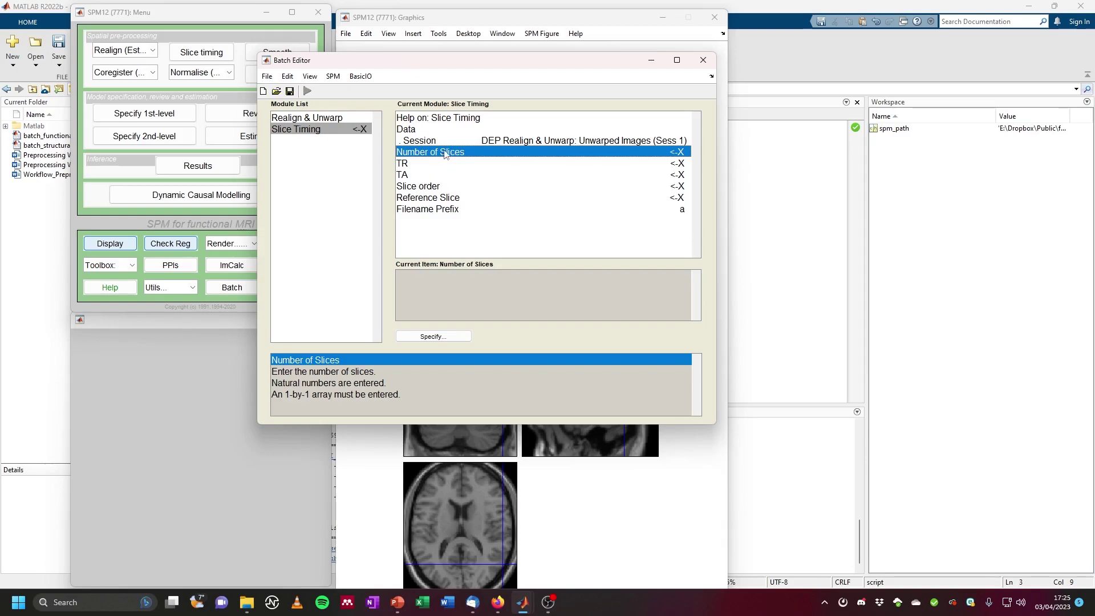
Review the descriptions of the Slice Timing parameters TR, TA, Slice order and Reference Slice.
{"action": "left_click", "coordinate": [429, 165]}
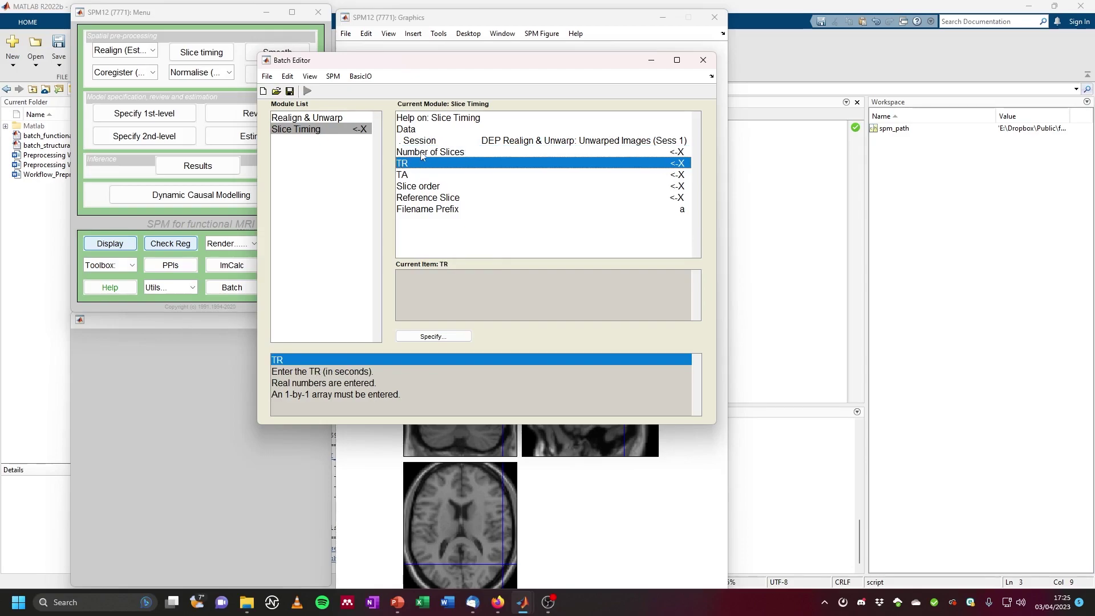
{"action": "left_click", "coordinate": [427, 176]}
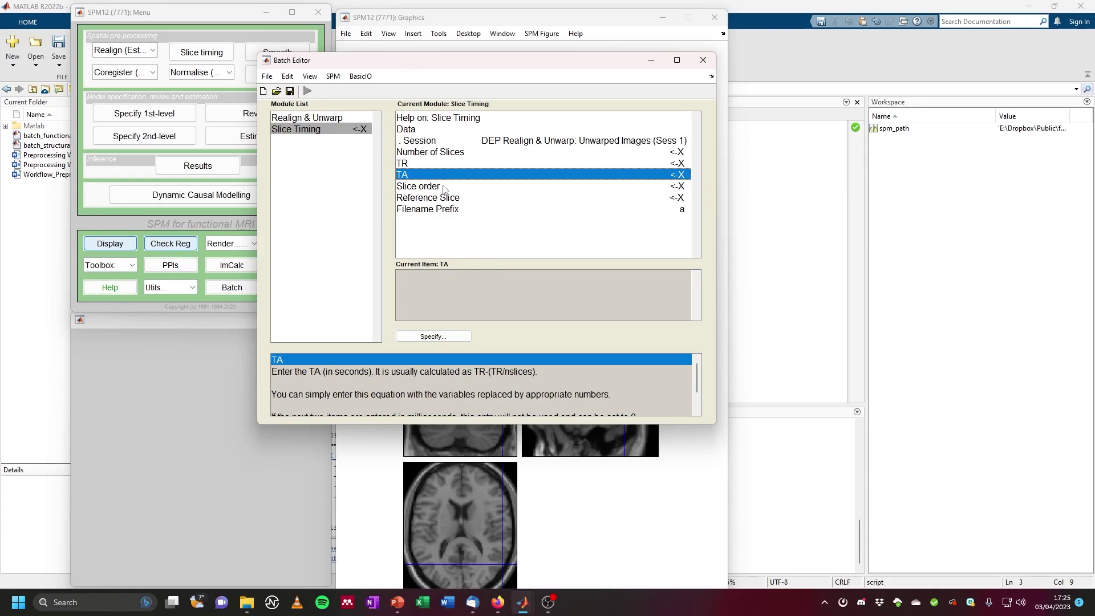
{"action": "left_click", "coordinate": [445, 189]}
{"action": "left_click", "coordinate": [455, 199]}
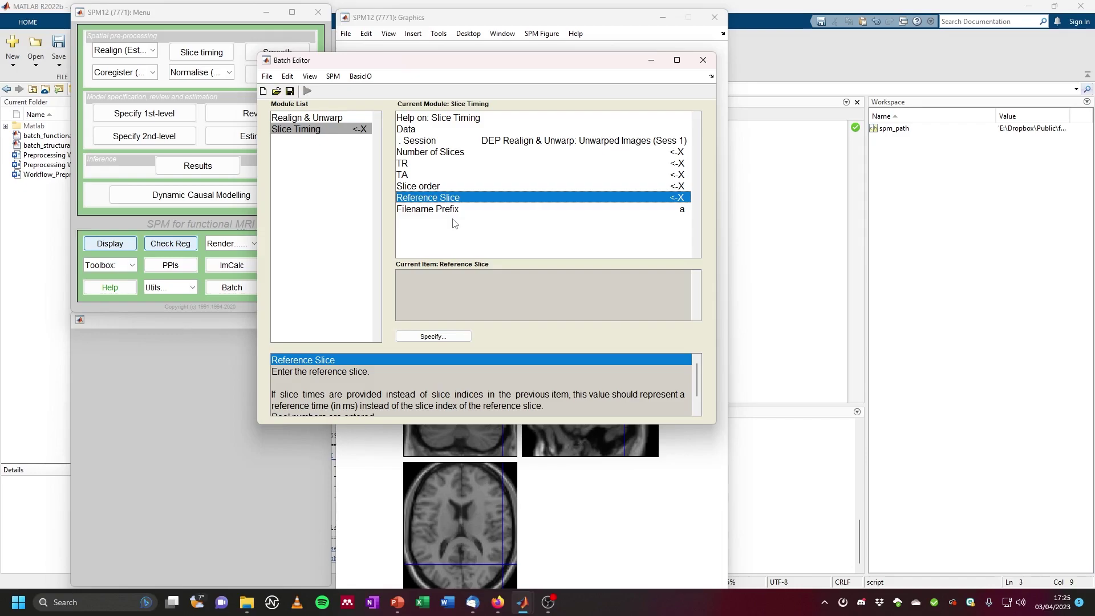
Switch to File Explorer and open task-facerecognition_bold.json from D:\fMRI_Datasets\ds000117\data in Notepad++.
{"action": "key", "text": "alt+Tab"}
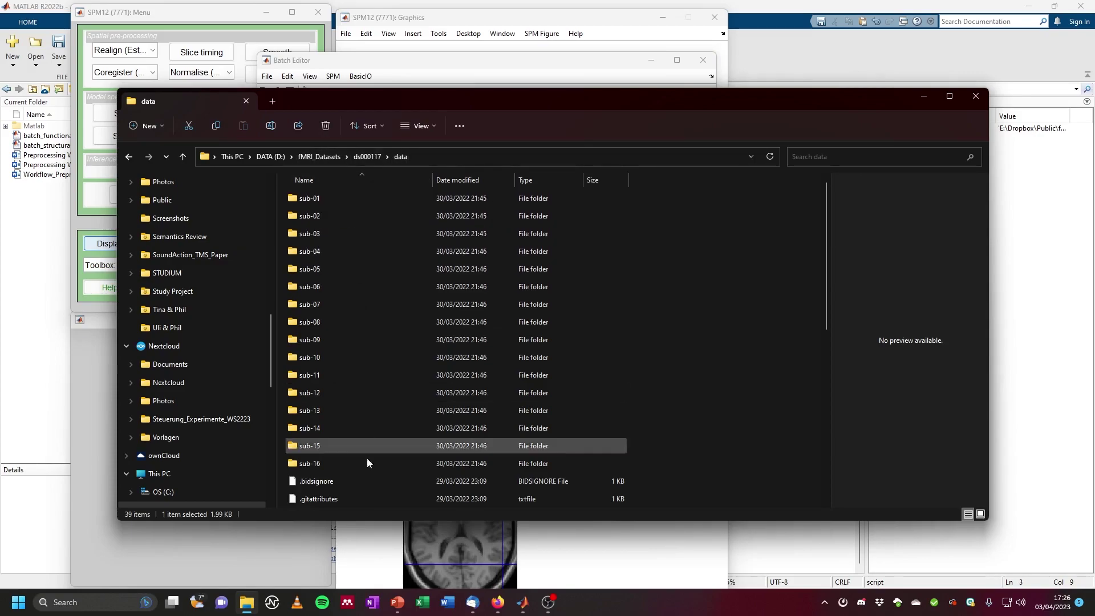
{"action": "left_click", "coordinate": [367, 156]}
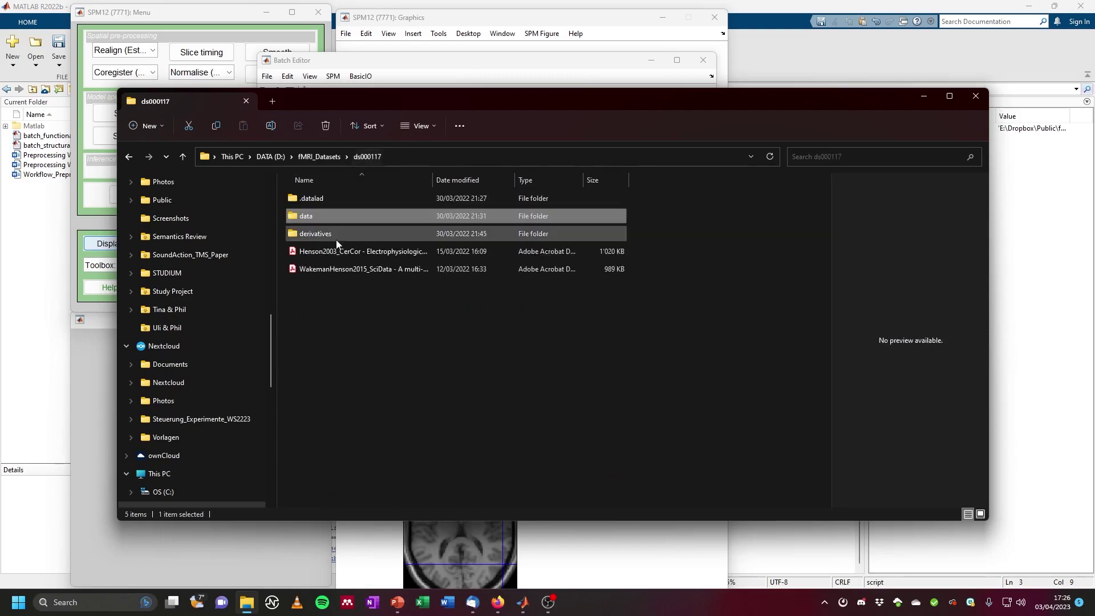
{"action": "double_click", "coordinate": [318, 216]}
{"action": "scroll", "coordinate": [386, 302], "scroll_direction": "down", "scroll_amount": 6}
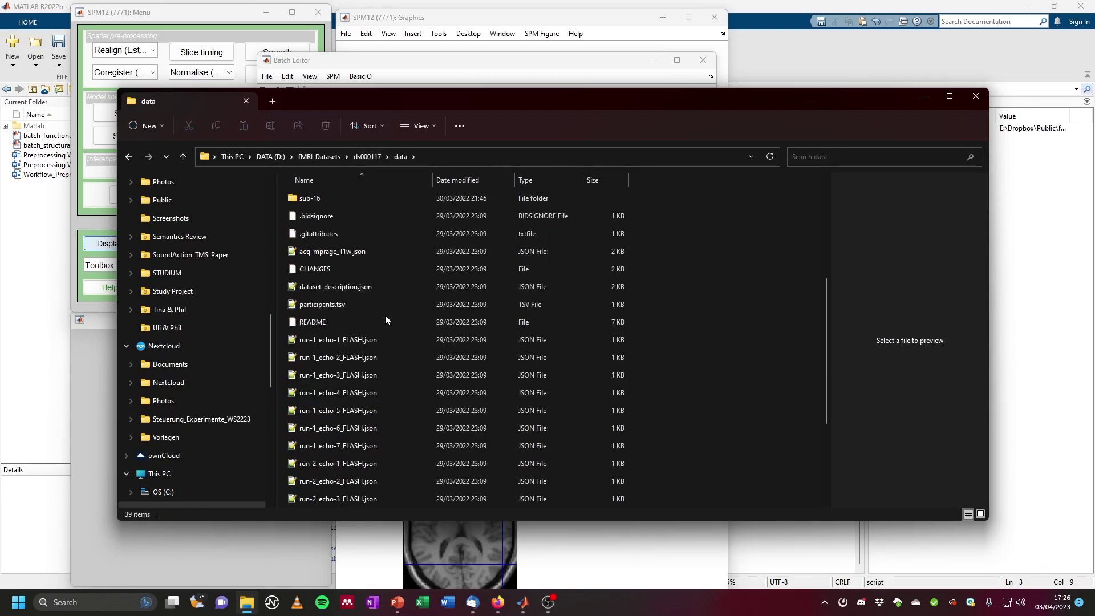
{"action": "left_click", "coordinate": [374, 505]}
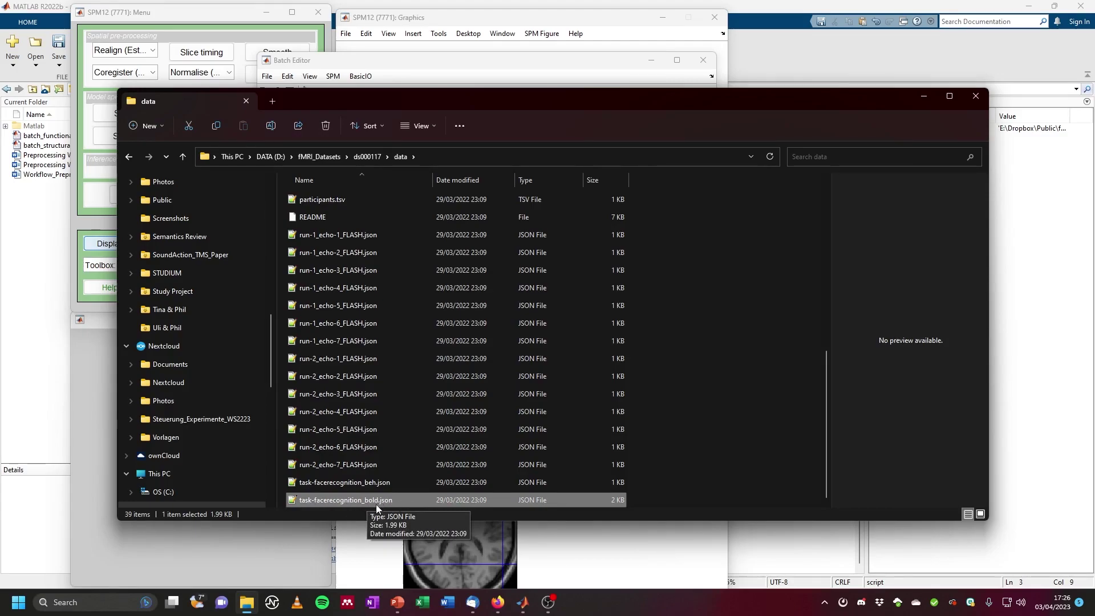
{"action": "double_click", "coordinate": [398, 501]}
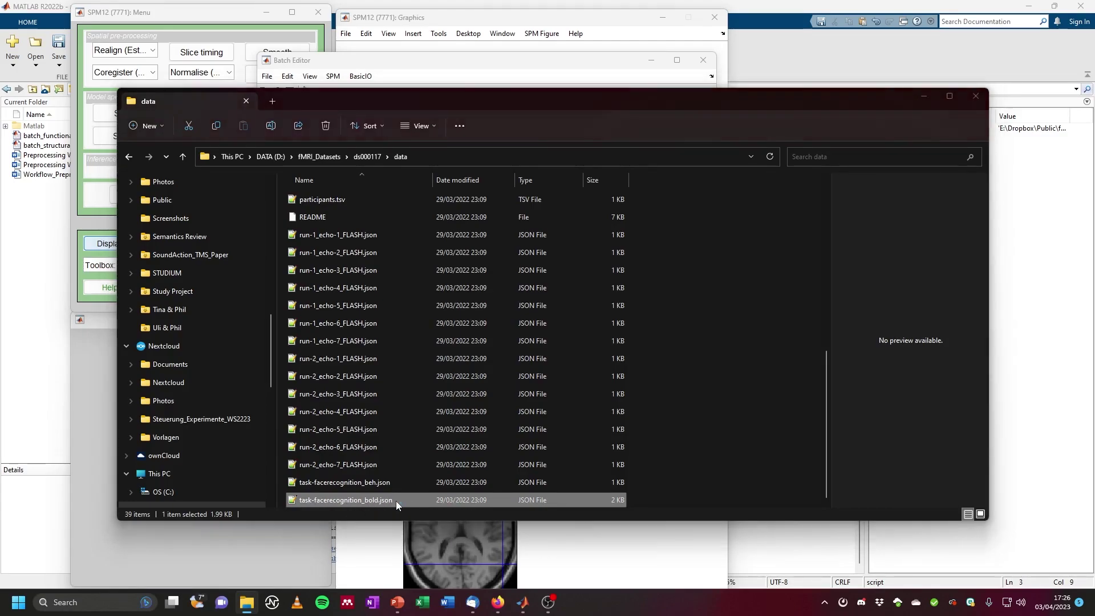
{"action": "left_click_drag", "start_coordinate": [630, 6], "coordinate": [563, 58]}
Examine the acquisition metadata in task-facerecognition_bold.json, in particular the SliceTiming entry.
{"action": "scroll", "coordinate": [516, 287], "scroll_direction": "up", "scroll_amount": 5}
{"action": "scroll", "coordinate": [485, 287], "scroll_direction": "down", "scroll_amount": 4}
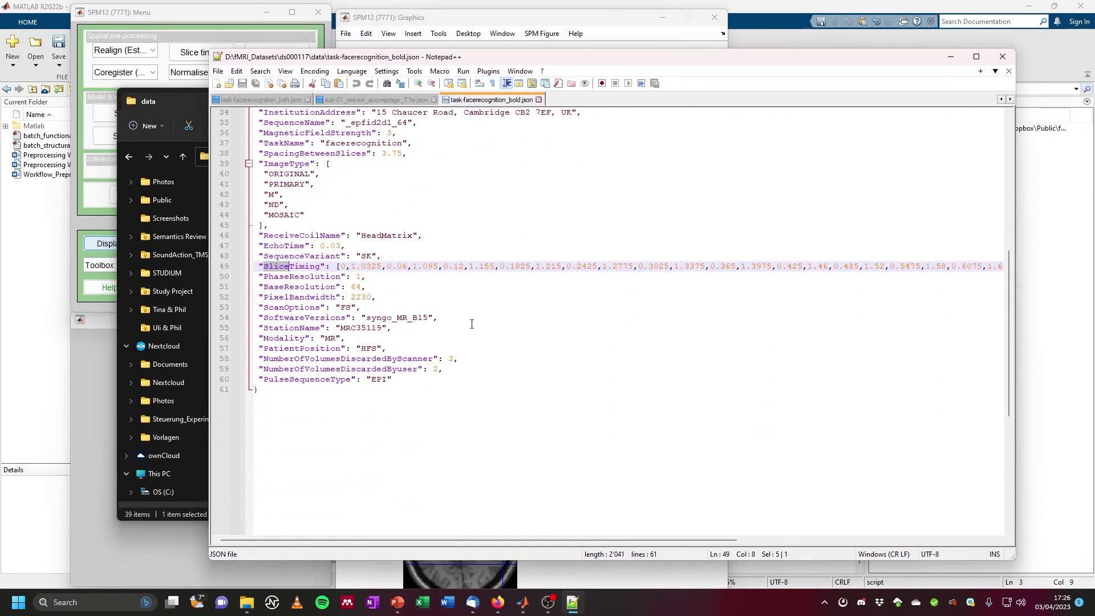
{"action": "scroll", "coordinate": [445, 248], "scroll_direction": "up", "scroll_amount": 2}
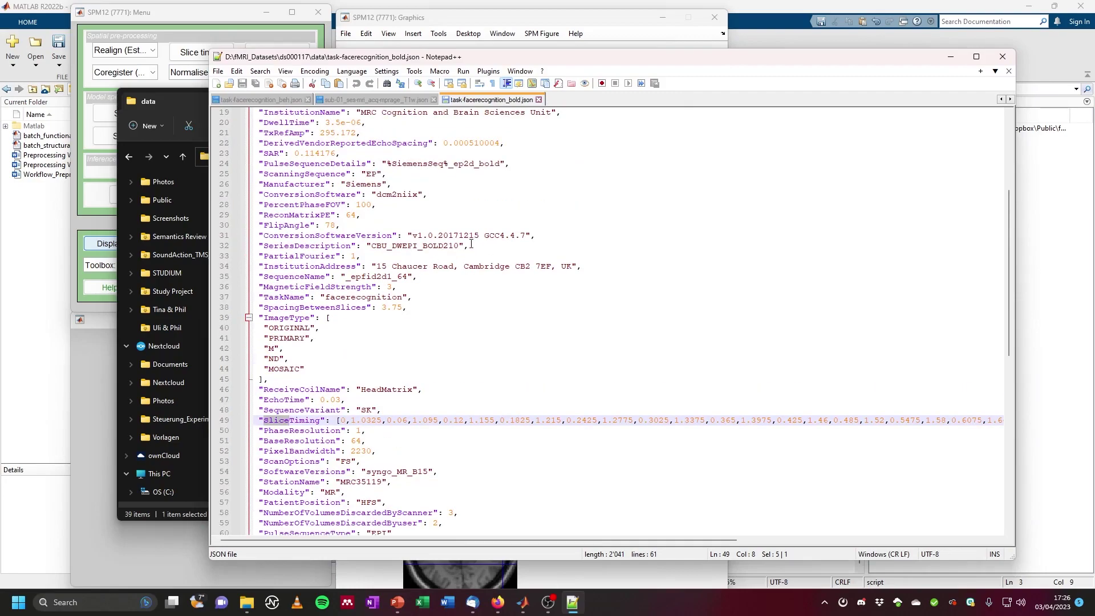
{"action": "left_click_drag", "start_coordinate": [383, 266], "coordinate": [582, 267]}
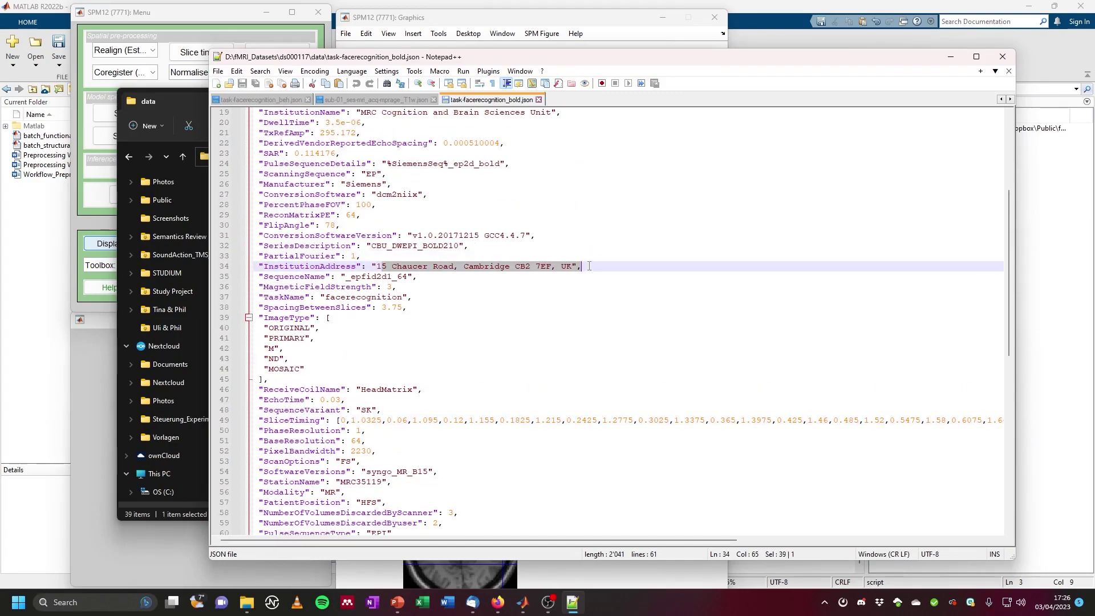
{"action": "double_click", "coordinate": [487, 269]}
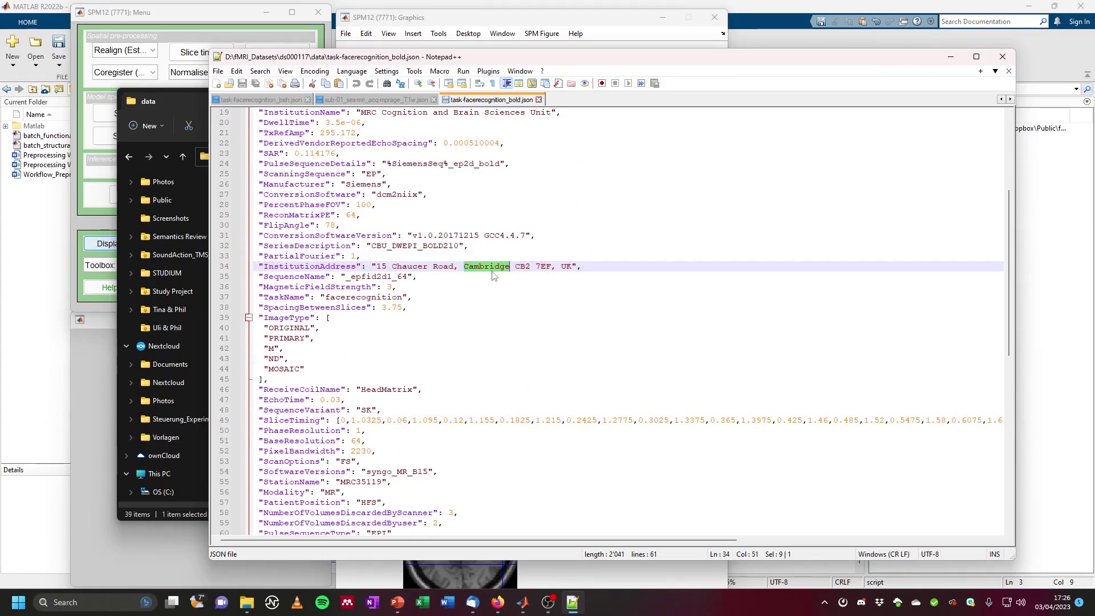
{"action": "scroll", "coordinate": [428, 323], "scroll_direction": "down", "scroll_amount": 6}
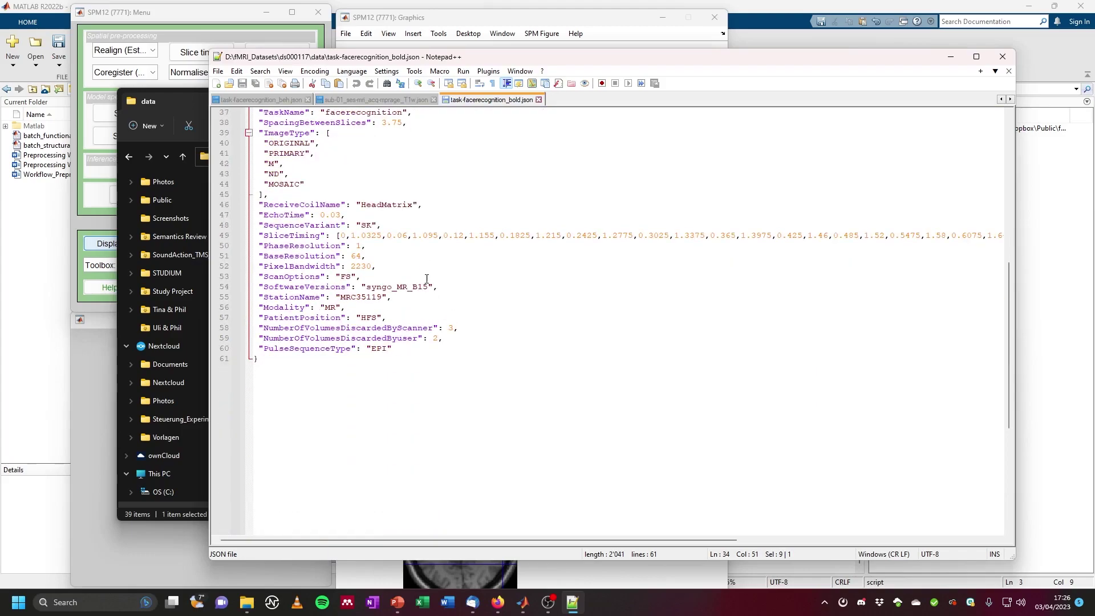
{"action": "left_click", "coordinate": [275, 236]}
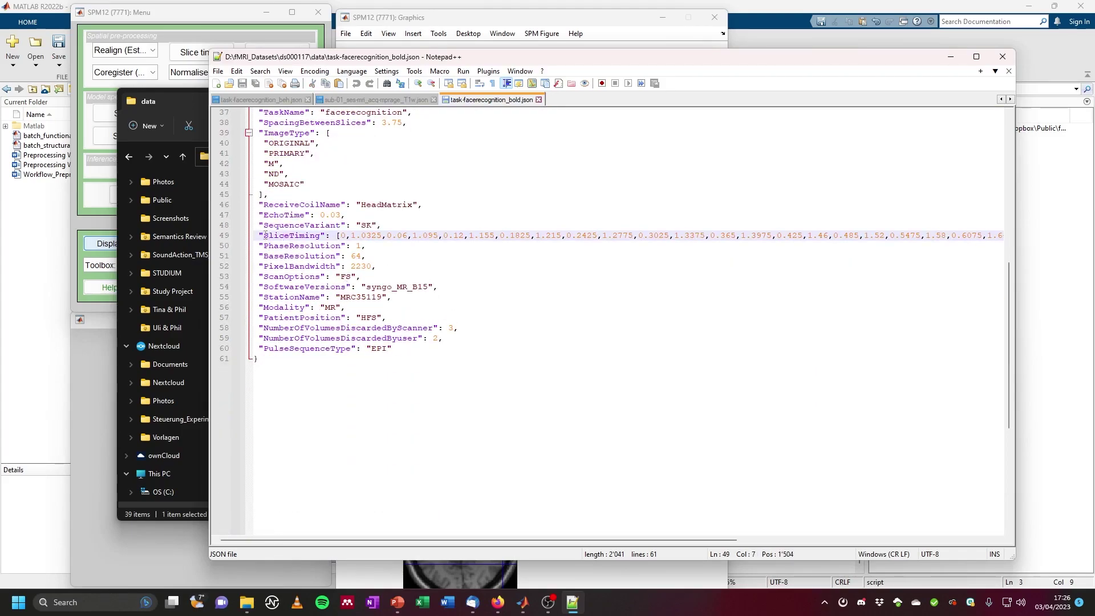
{"action": "left_click_drag", "start_coordinate": [272, 236], "coordinate": [414, 237]}
{"action": "triple_click", "coordinate": [433, 237]}
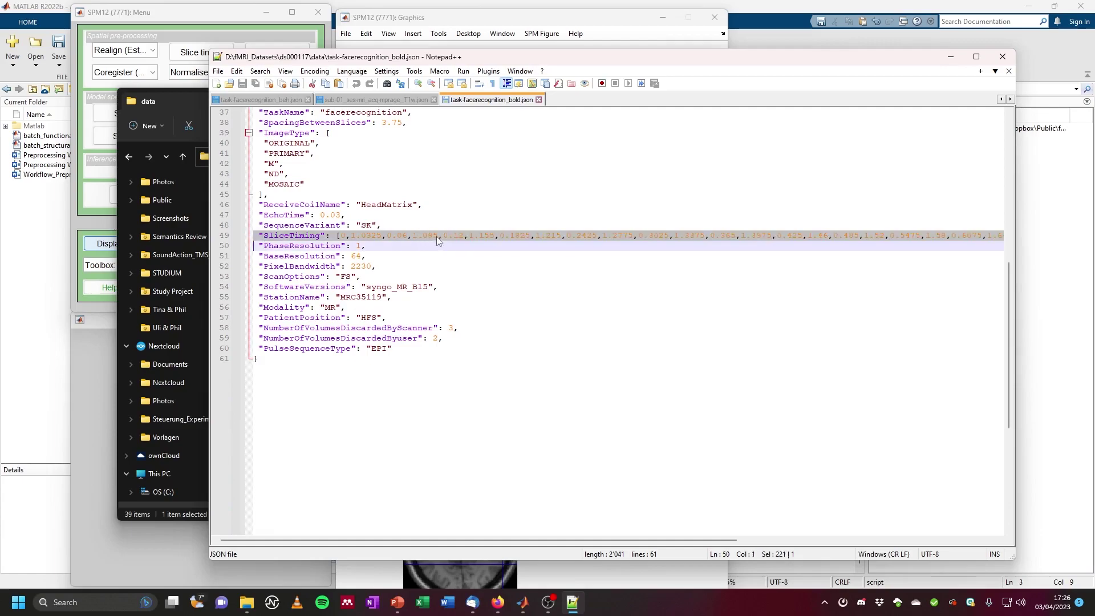
{"action": "left_click", "coordinate": [448, 236]}
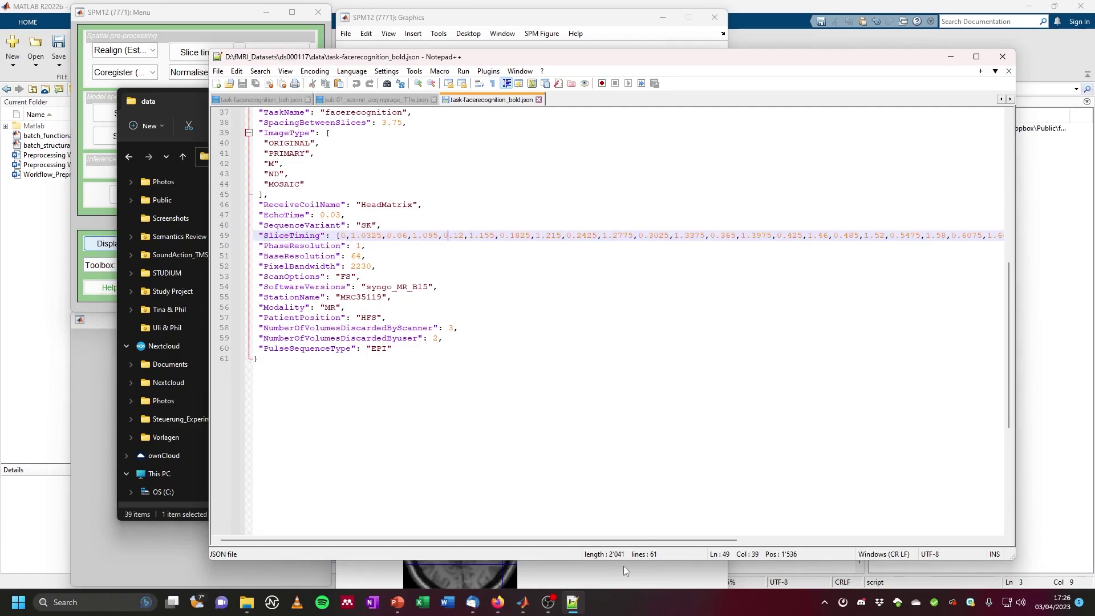
Copy the complete bracketed SliceTiming array from the JSON file and assign it to slice_times on a new line of the untitled MATLAB script.
{"action": "left_click_drag", "start_coordinate": [335, 235], "coordinate": [565, 240]}
{"action": "left_click", "coordinate": [429, 235]}
{"action": "left_click_drag", "start_coordinate": [337, 235], "coordinate": [1034, 235]}
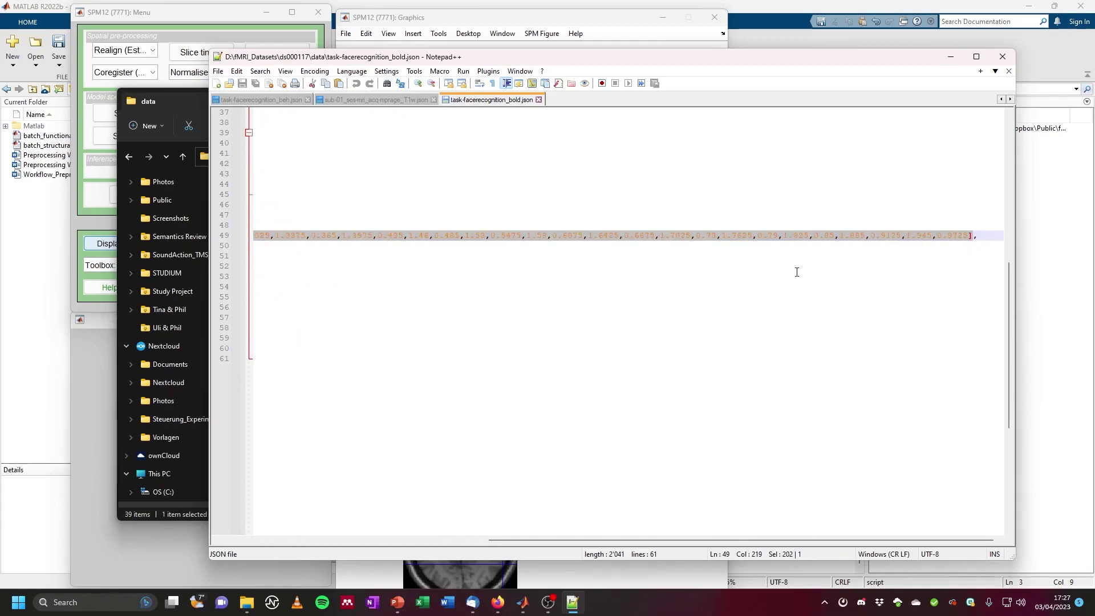
{"action": "left_click", "coordinate": [793, 39]}
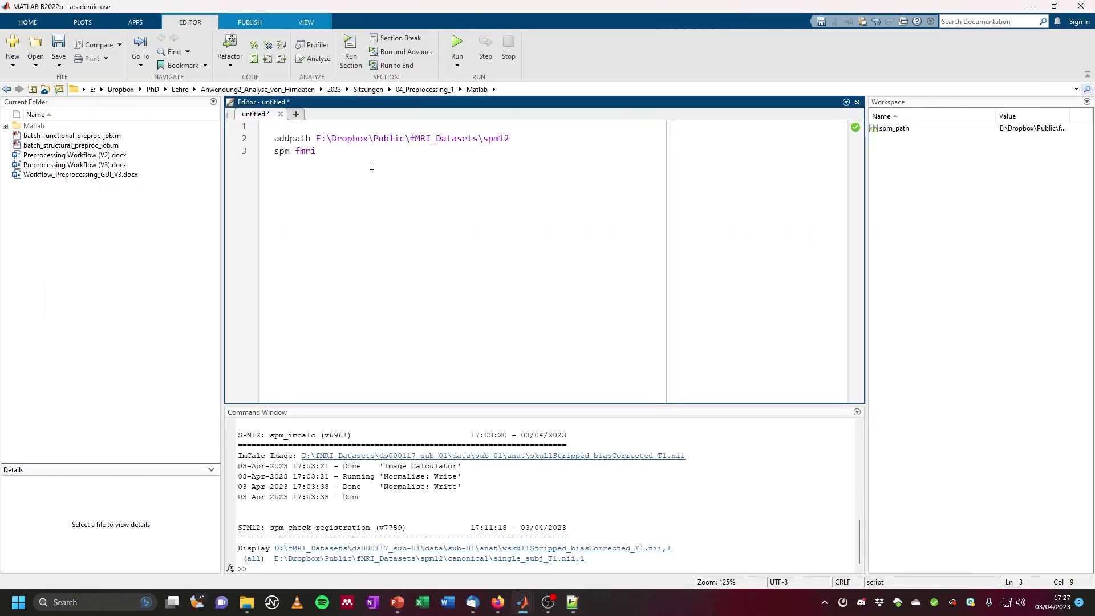
{"action": "key", "text": "Return"}
{"action": "key", "text": "Return"}
{"action": "type", "text": "slice_times ="}
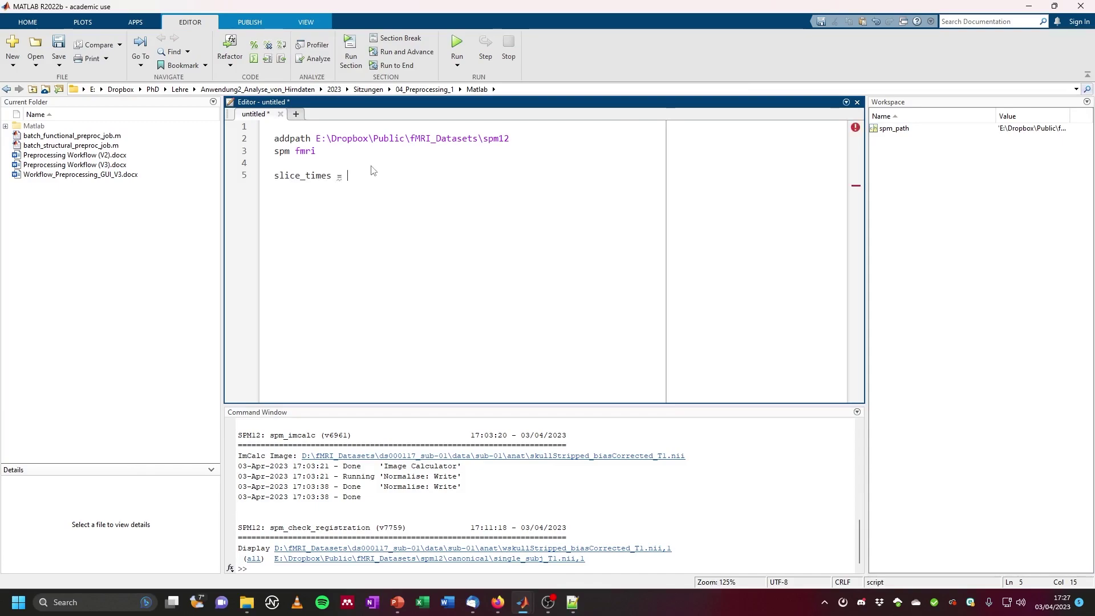
{"action": "key", "text": "ctrl+v"}
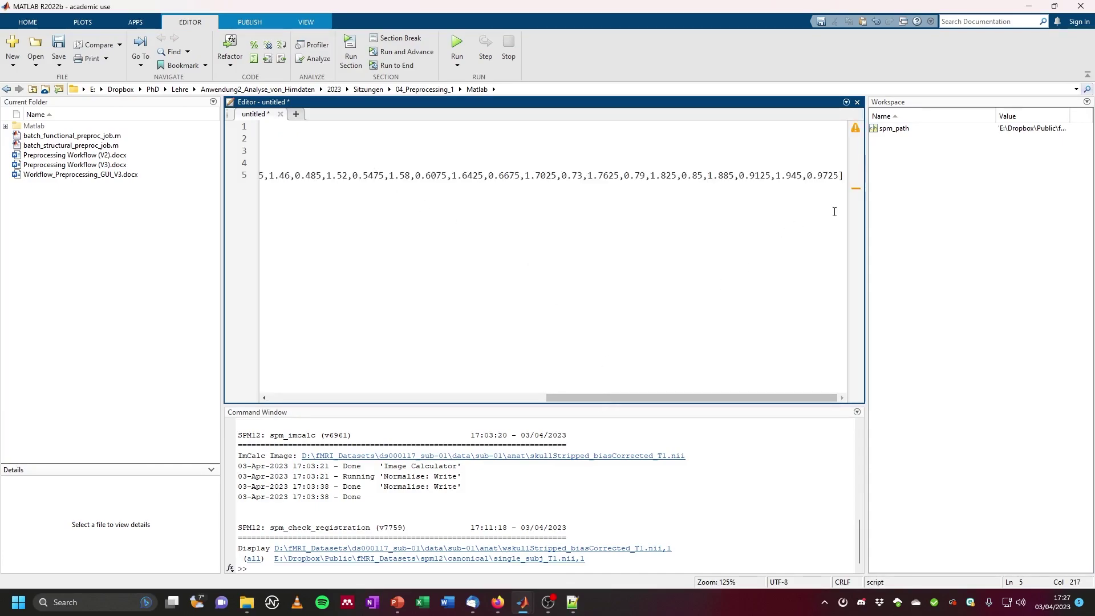
Evaluate only the slice_times line in MATLAB and check the variable's size in the workspace.
{"action": "left_click_drag", "start_coordinate": [843, 176], "coordinate": [118, 190]}
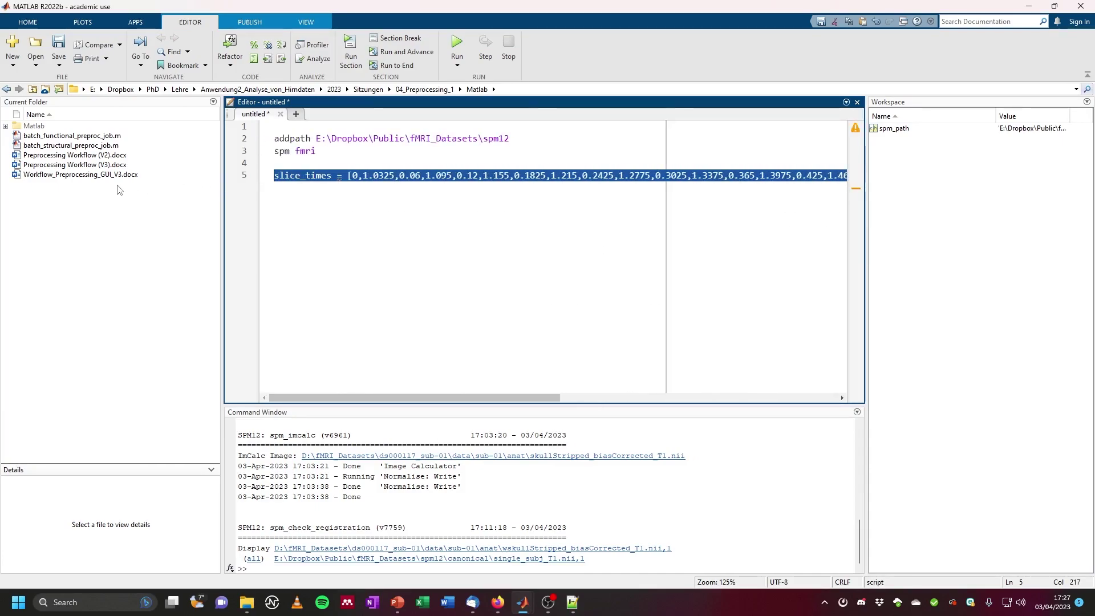
{"action": "right_click", "coordinate": [335, 180]}
{"action": "left_click", "coordinate": [351, 187]}
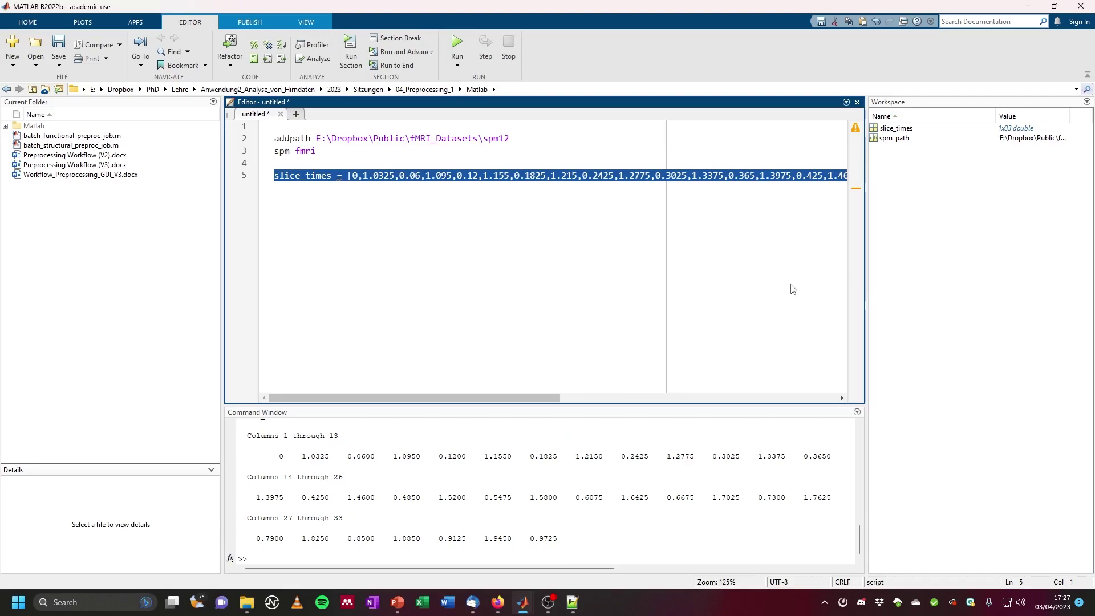
{"action": "left_click_drag", "start_coordinate": [866, 275], "coordinate": [804, 276]}
{"action": "left_click", "coordinate": [842, 128]}
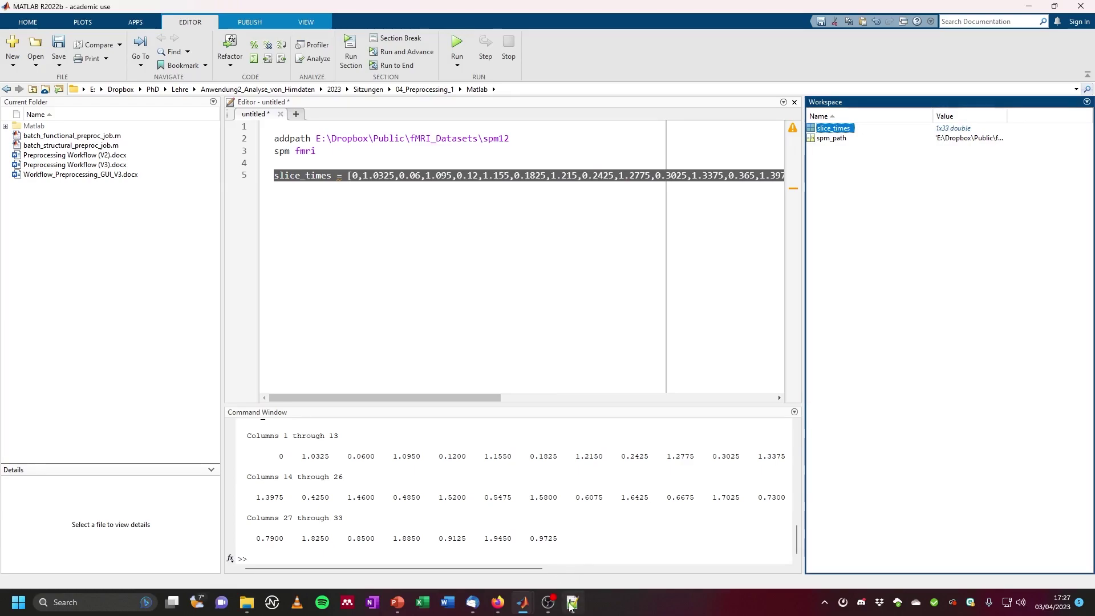
Return to the Batch Editor and set the Slice Timing module's Number of Slices to 33.
{"action": "mouse_move", "coordinate": [523, 602]}
{"action": "left_click", "coordinate": [582, 542]}
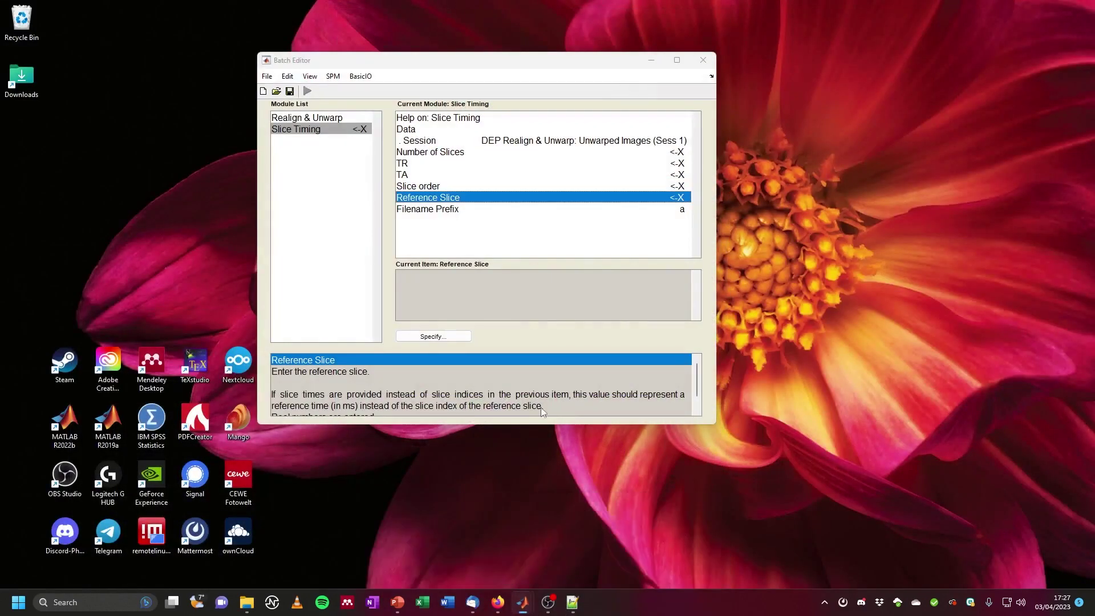
{"action": "left_click", "coordinate": [445, 152]}
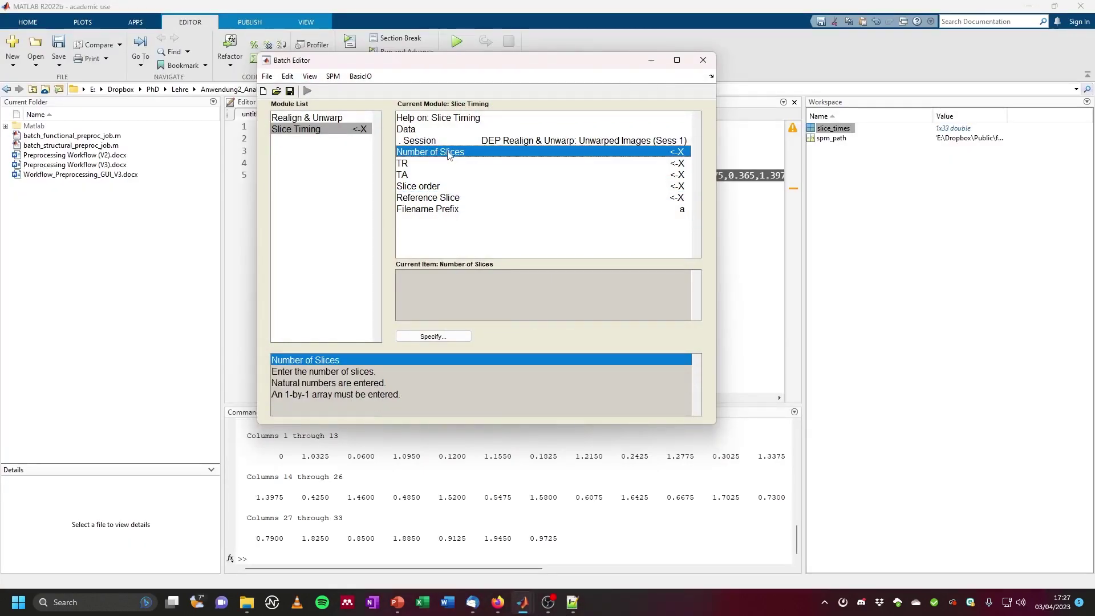
{"action": "left_click", "coordinate": [434, 336]}
{"action": "type", "text": "33"}
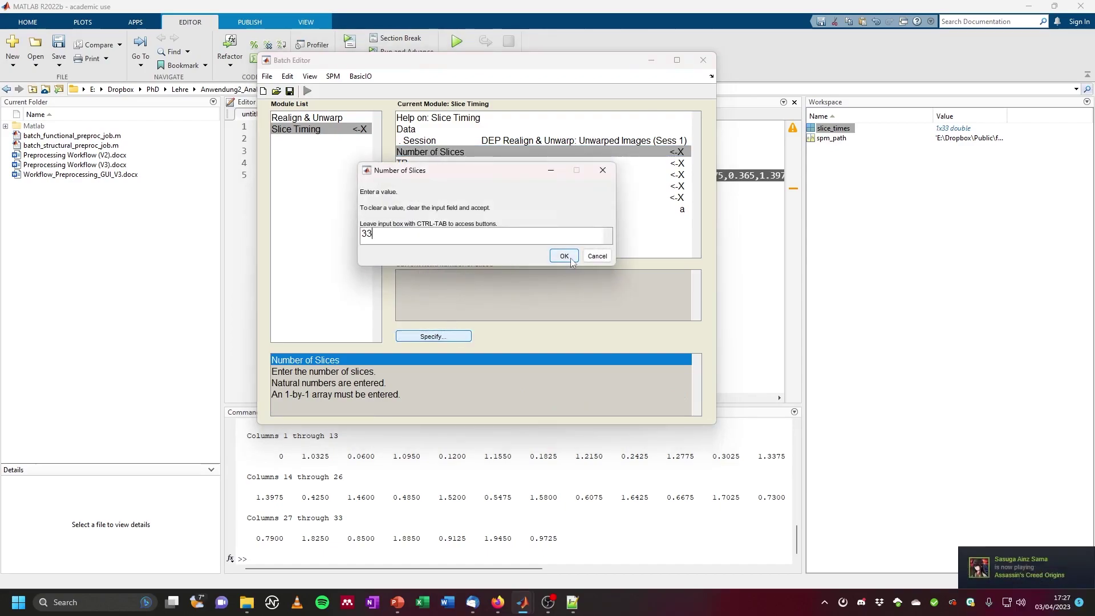
{"action": "left_click", "coordinate": [564, 256]}
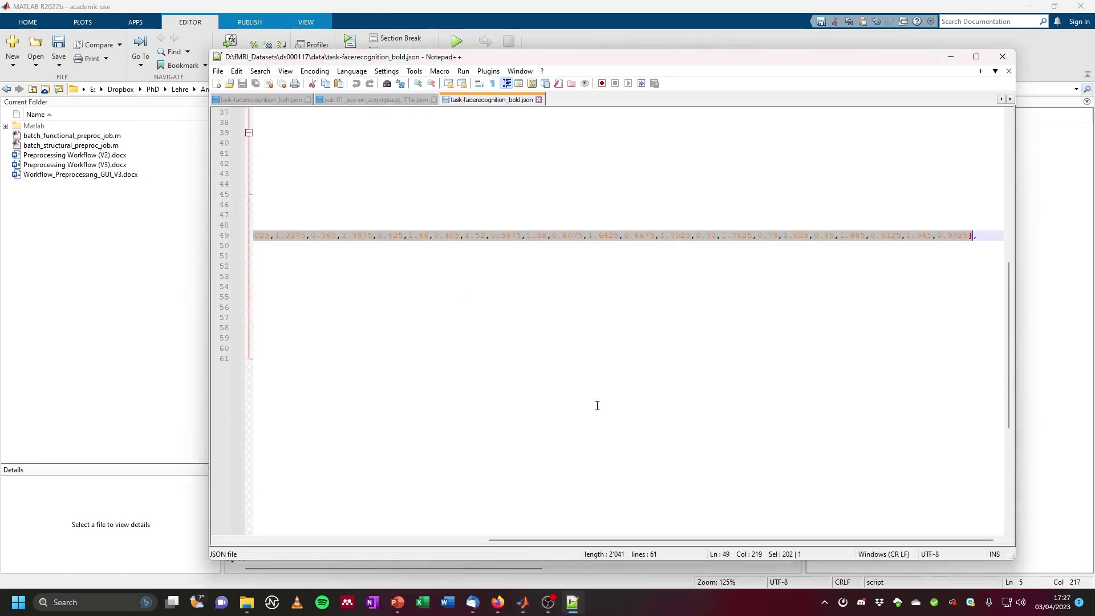
Look up the RepetitionTime entry in task-facerecognition_bold.json.
{"action": "left_click_drag", "start_coordinate": [614, 541], "coordinate": [328, 547]}
{"action": "scroll", "coordinate": [400, 319], "scroll_direction": "up", "scroll_amount": 11}
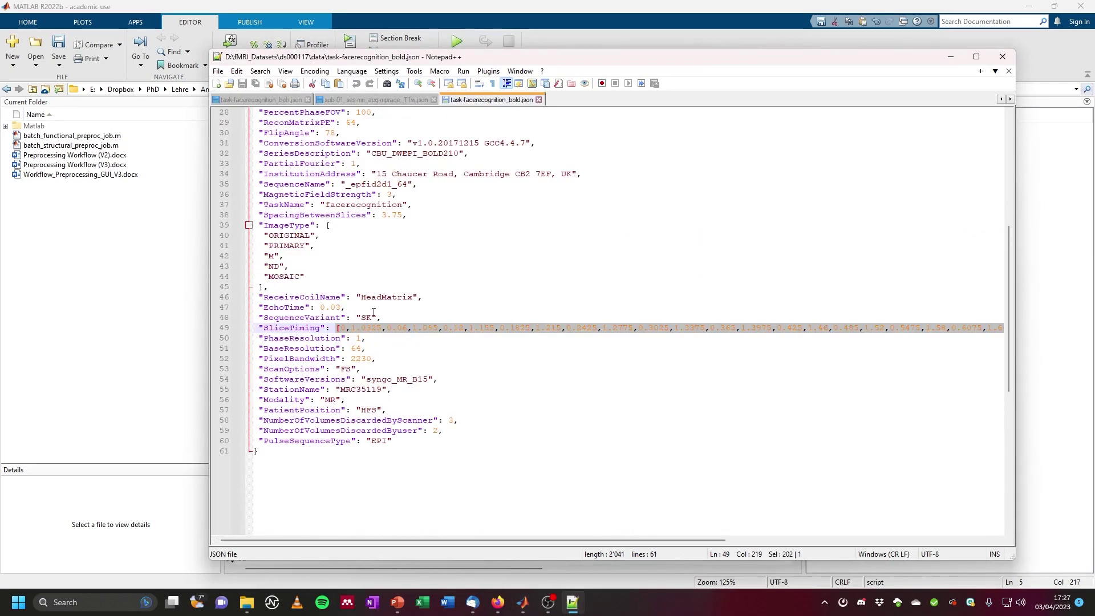
{"action": "left_click", "coordinate": [399, 318]}
{"action": "double_click", "coordinate": [290, 213]}
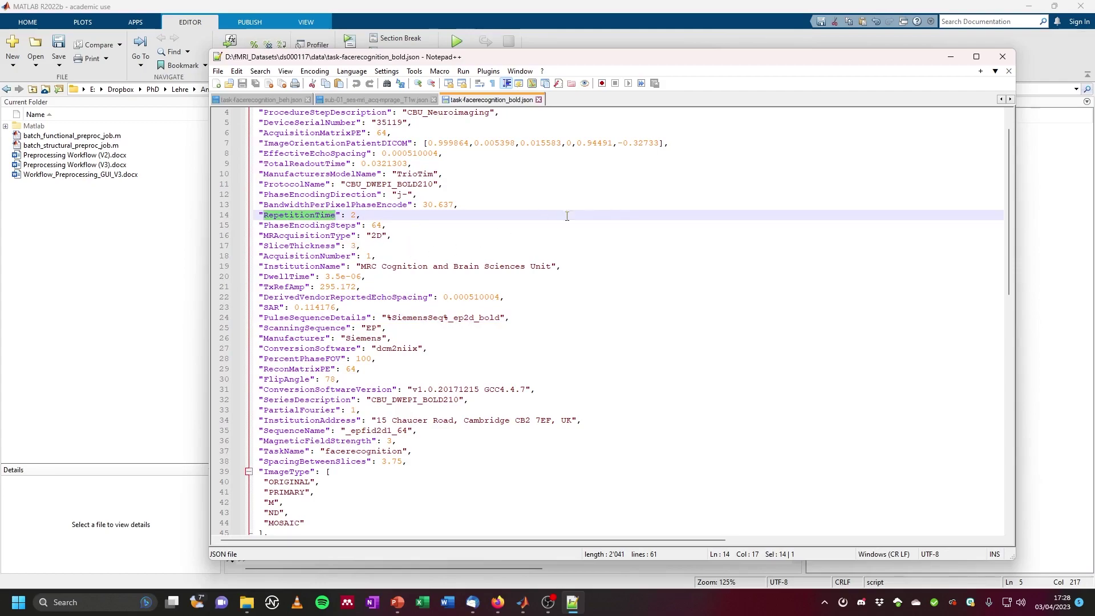
{"action": "key", "text": "ctrl+f"}
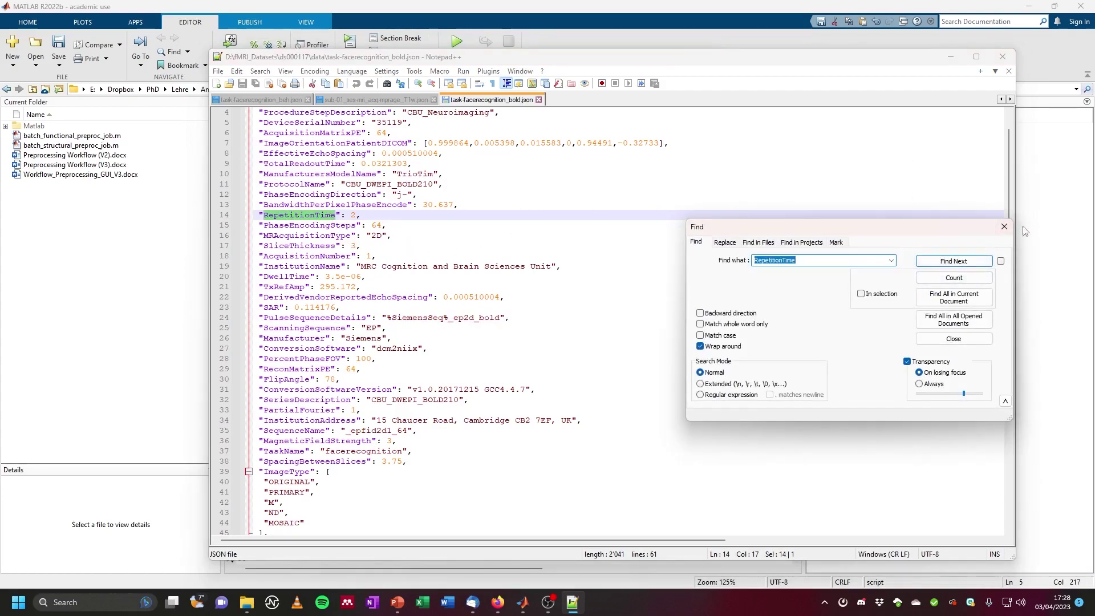
{"action": "left_click", "coordinate": [1005, 226]}
{"action": "double_click", "coordinate": [354, 214]}
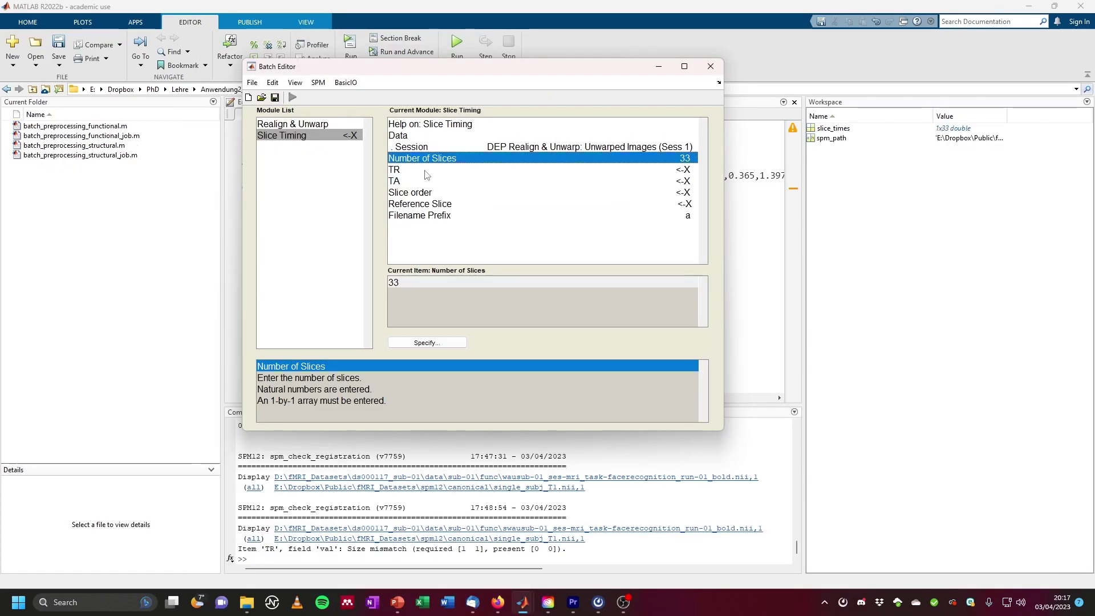
Return to the Batch Editor and set the Slice Timing module's TR to 2.
{"action": "left_click", "coordinate": [422, 169]}
{"action": "left_click", "coordinate": [439, 343]}
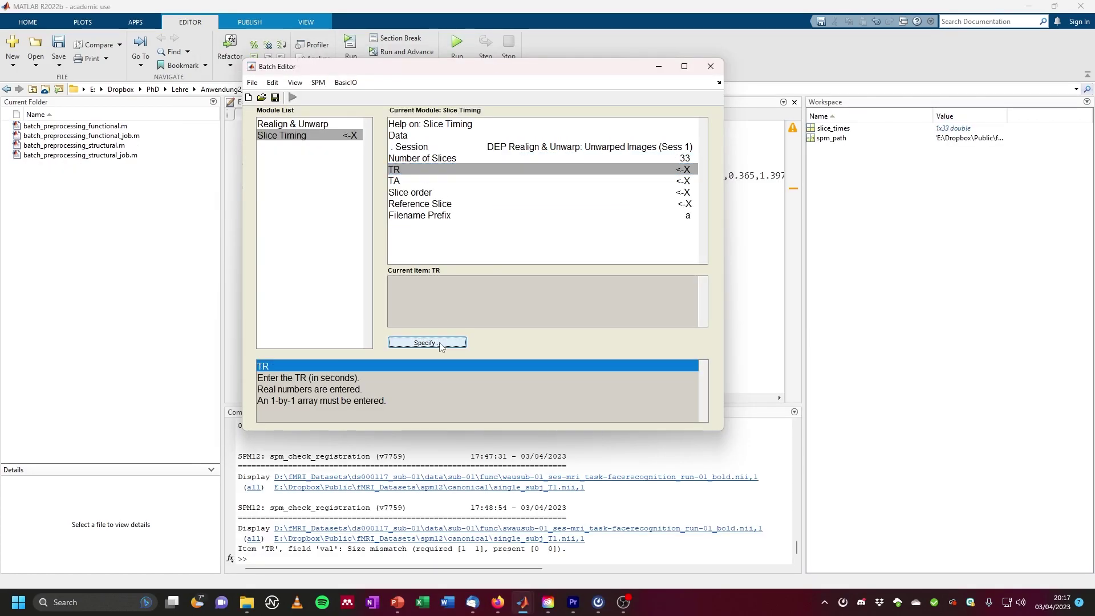
{"action": "type", "text": "2"}
{"action": "left_click", "coordinate": [554, 261]}
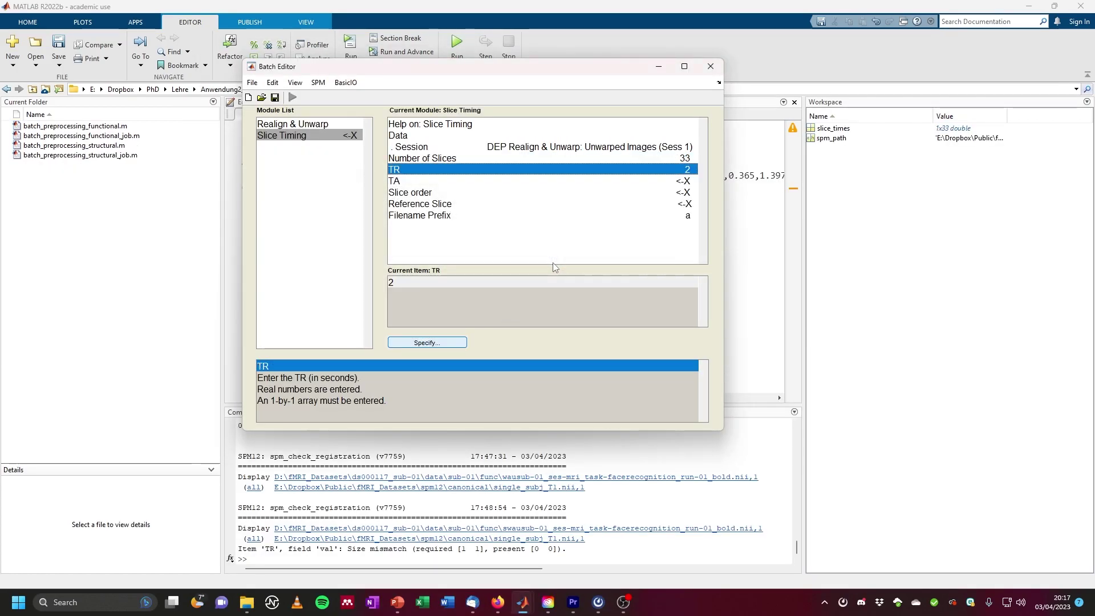
Set the Slice Timing module's TA with the expression 2-(2/numel(slice_times)).
{"action": "left_click", "coordinate": [432, 184]}
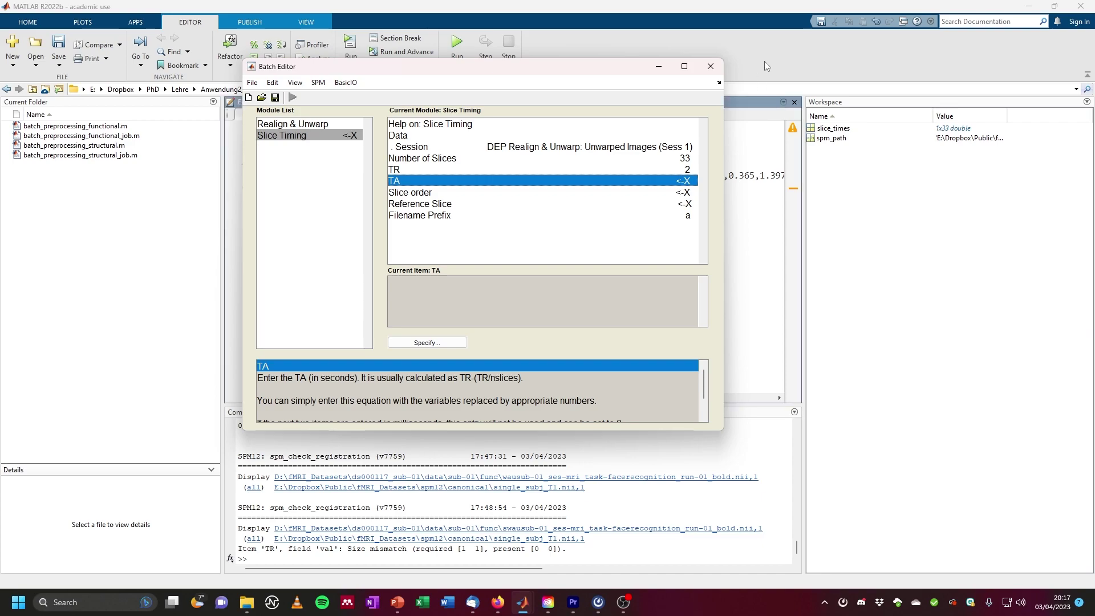
{"action": "left_click", "coordinate": [436, 343]}
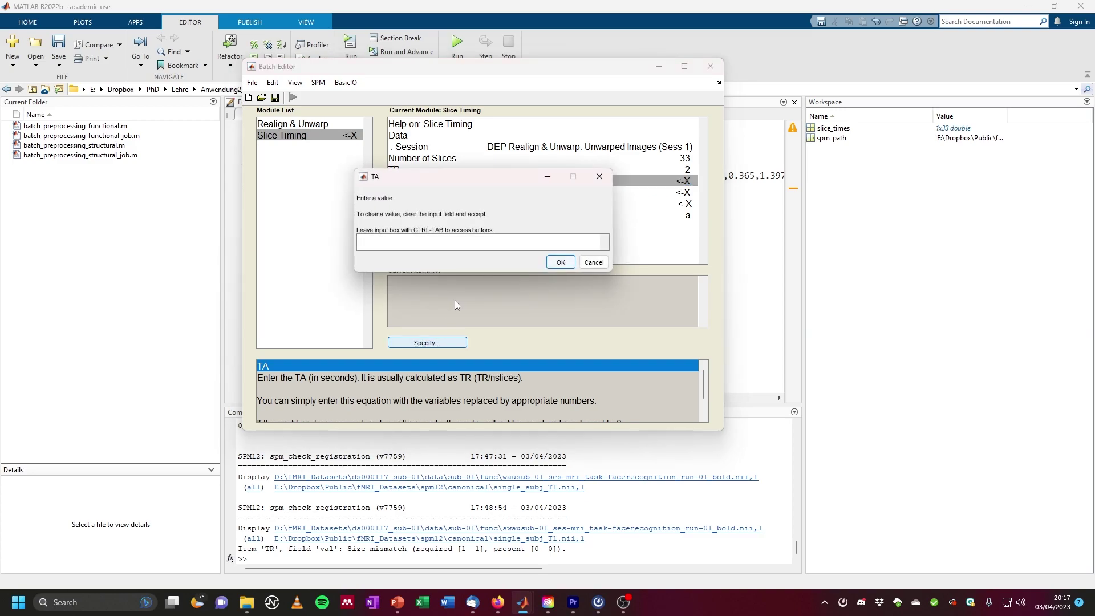
{"action": "type", "text": "2"}
{"action": "type", "text": "-(2"}
{"action": "type", "text": "/"}
{"action": "type", "text": "numel"}
{"action": "type", "text": "()"}
{"action": "type", "text": "slice_t"}
{"action": "type", "text": "imes"}
{"action": "type", "text": ")"}
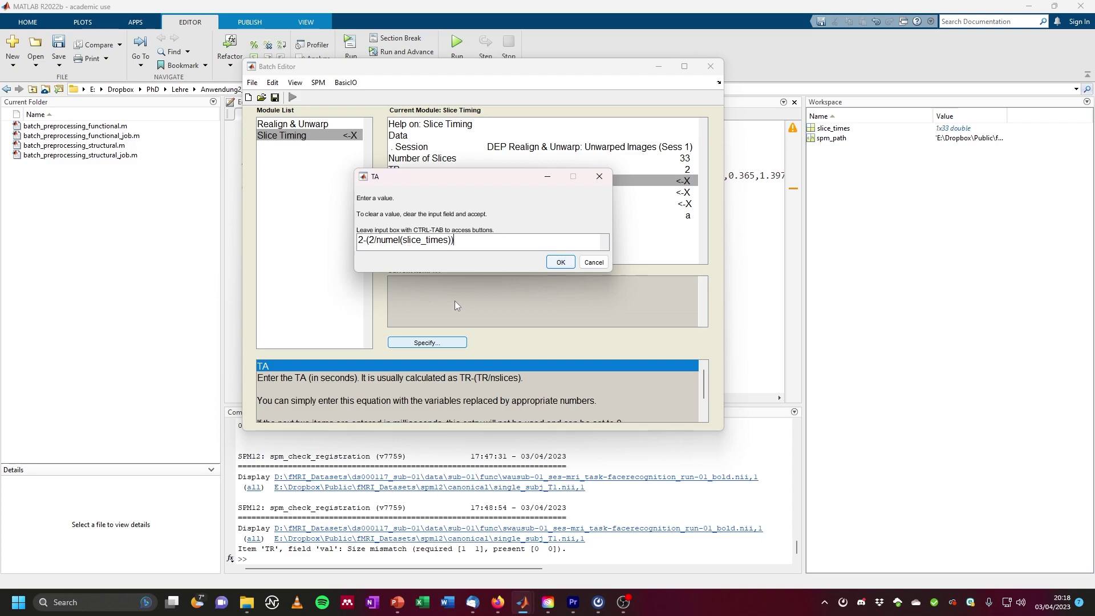
{"action": "left_click", "coordinate": [561, 262]}
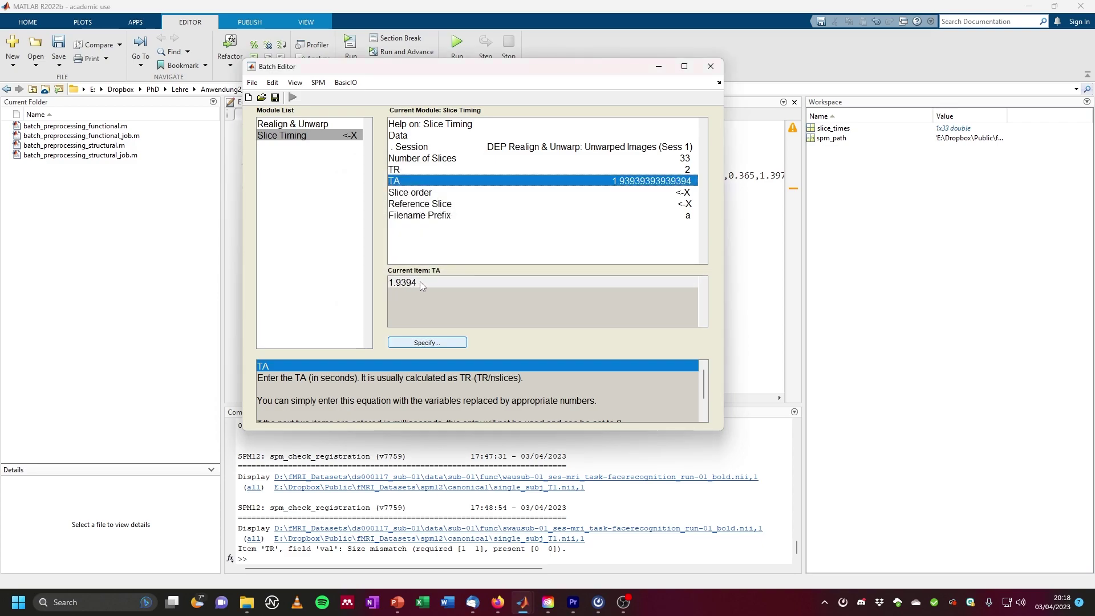
Read the help text of the Slice order item, including the option of entering individual slice times.
{"action": "left_click", "coordinate": [426, 194]}
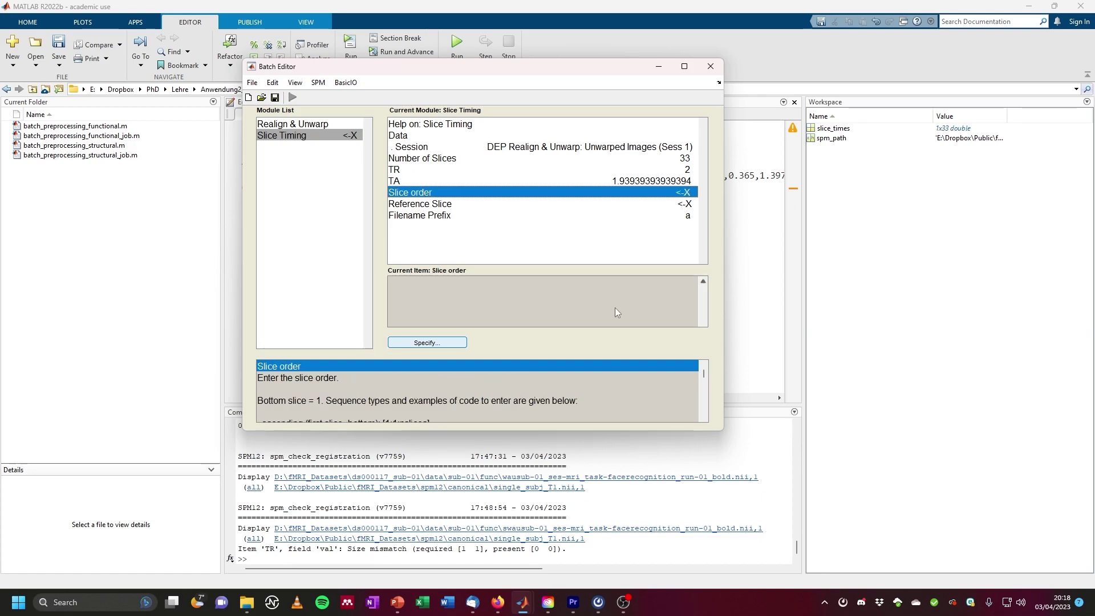
{"action": "scroll", "coordinate": [515, 395], "scroll_direction": "down", "scroll_amount": 1}
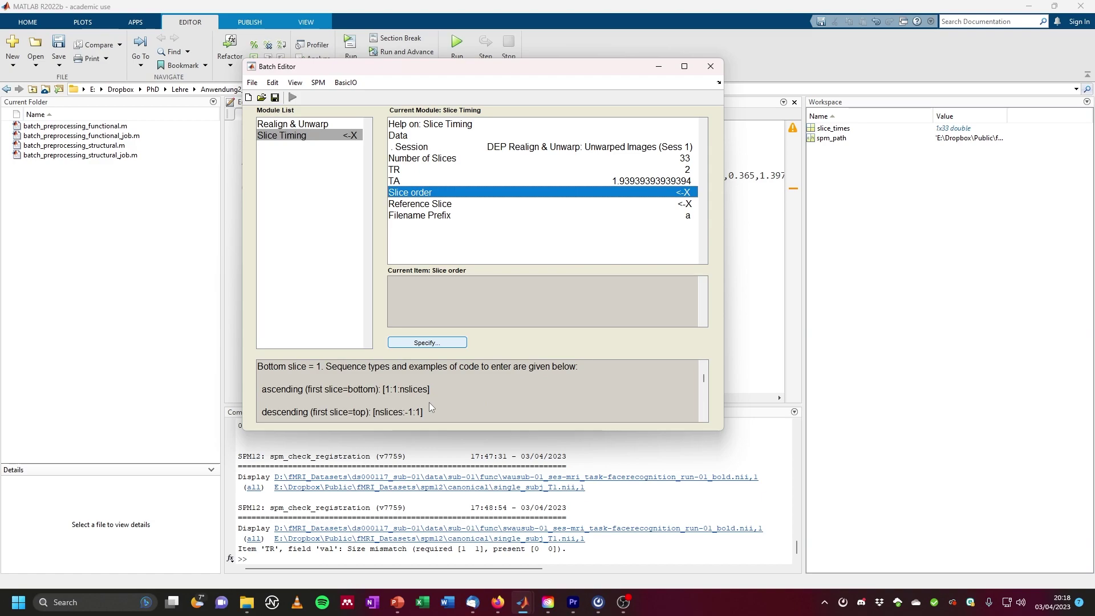
{"action": "scroll", "coordinate": [378, 394], "scroll_direction": "down", "scroll_amount": 1}
{"action": "scroll", "coordinate": [357, 402], "scroll_direction": "up", "scroll_amount": 1}
{"action": "scroll", "coordinate": [313, 399], "scroll_direction": "down", "scroll_amount": 3}
{"action": "scroll", "coordinate": [320, 400], "scroll_direction": "down", "scroll_amount": 1}
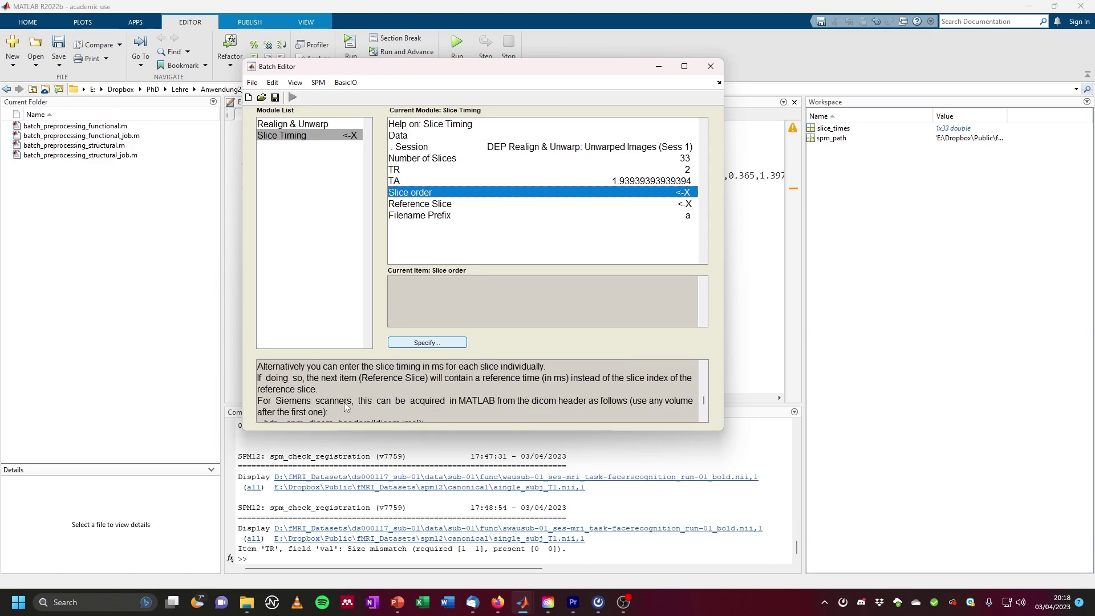
{"action": "scroll", "coordinate": [378, 396], "scroll_direction": "down", "scroll_amount": 2}
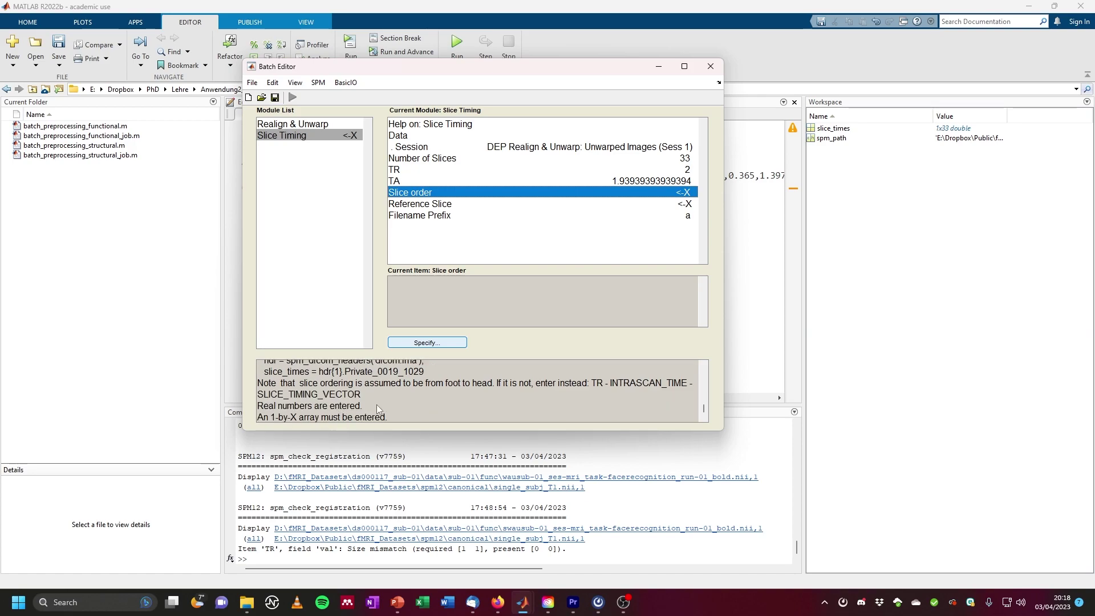
{"action": "scroll", "coordinate": [372, 404], "scroll_direction": "up", "scroll_amount": 6}
Copy the bracketed slice_times array from the untitled MATLAB script and enter it as the module's Slice order.
{"action": "left_click", "coordinate": [760, 59]}
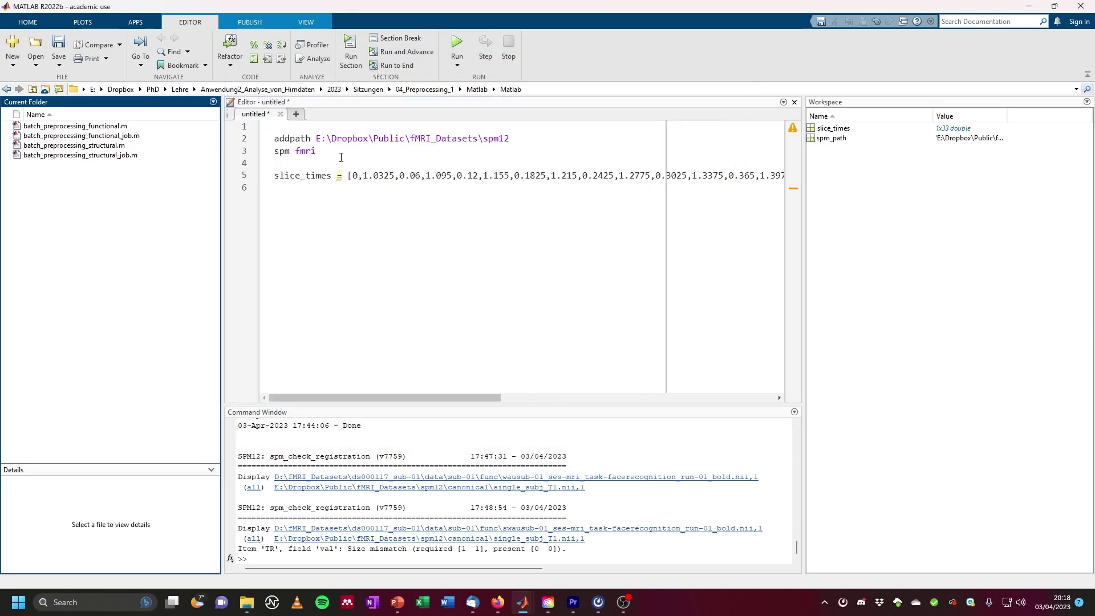
{"action": "left_click", "coordinate": [349, 176]}
{"action": "left_click_drag", "start_coordinate": [274, 163], "coordinate": [844, 174]}
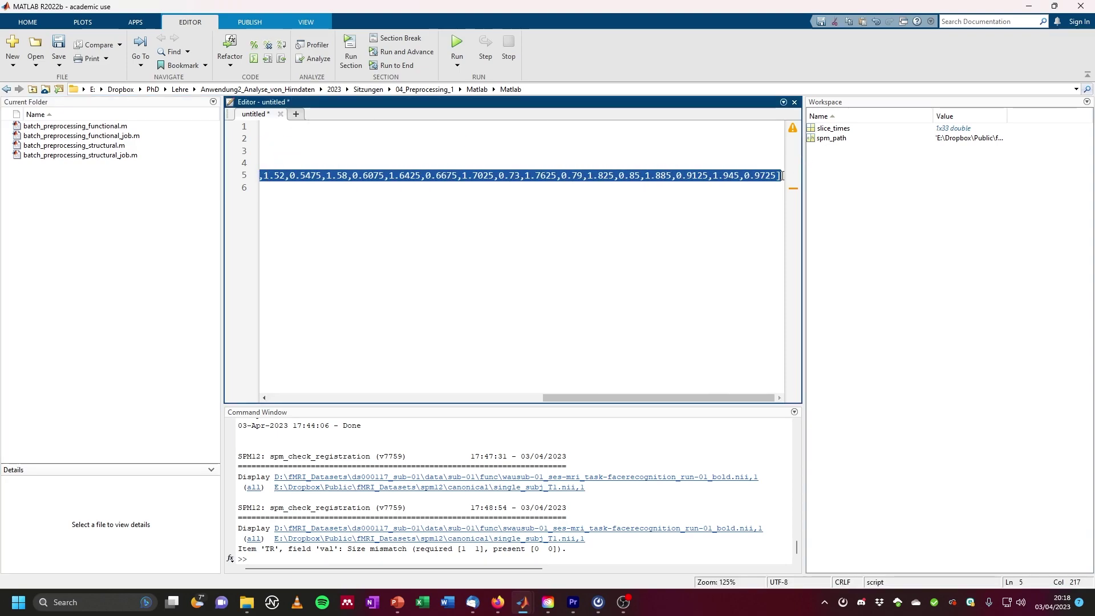
{"action": "mouse_move", "coordinate": [522, 603]}
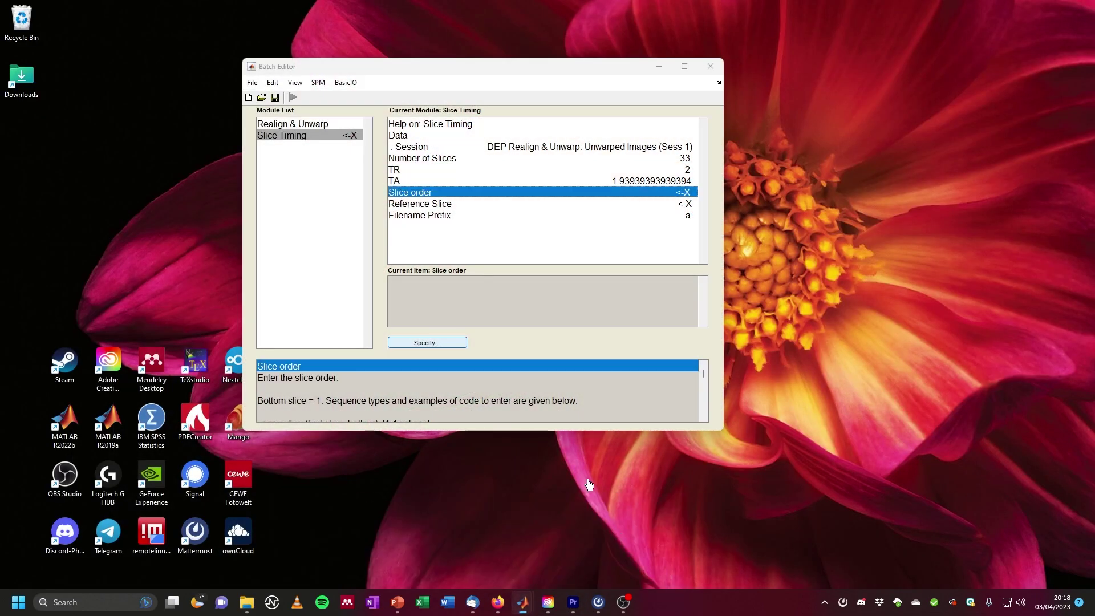
{"action": "left_click", "coordinate": [649, 541]}
{"action": "left_click", "coordinate": [433, 341]}
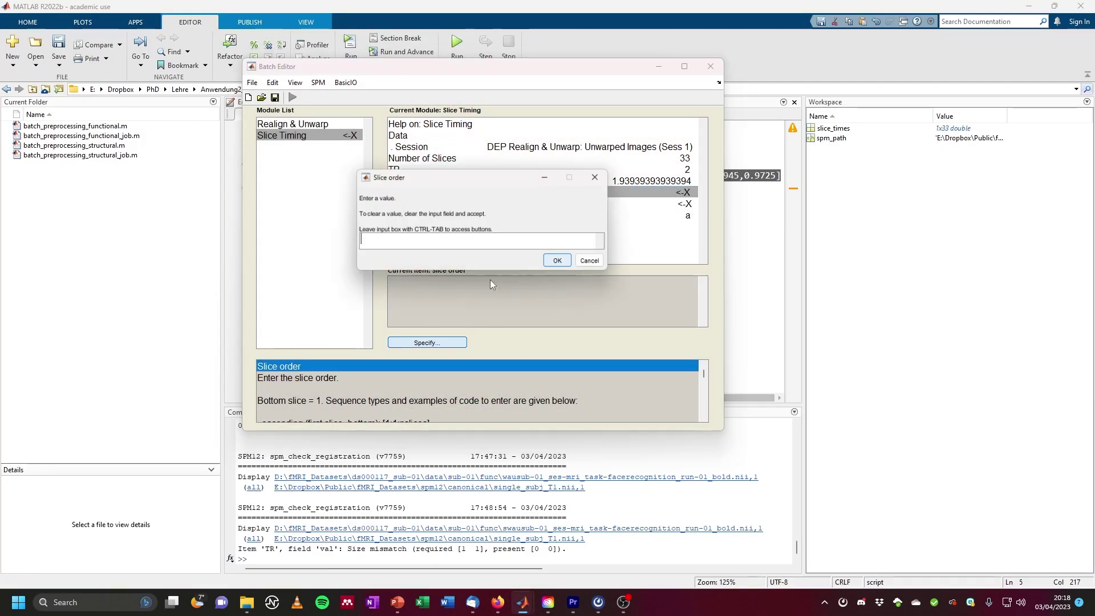
{"action": "key", "text": "ctrl+v"}
{"action": "left_click", "coordinate": [555, 259]}
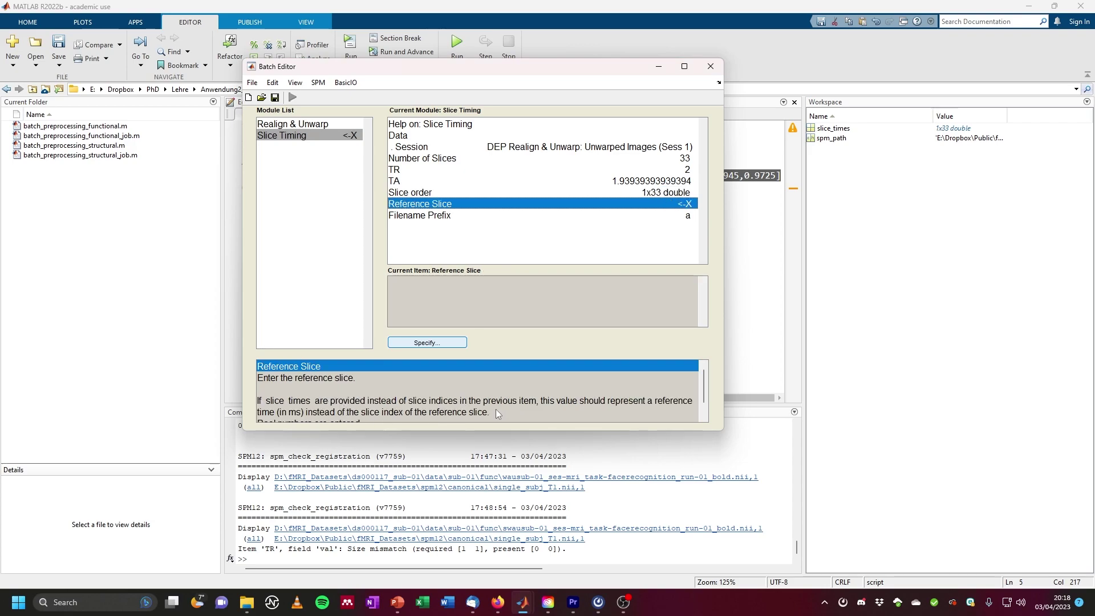
Check the Reference Slice help text and set the reference to 1000.
{"action": "scroll", "coordinate": [498, 409], "scroll_direction": "down", "scroll_amount": 1}
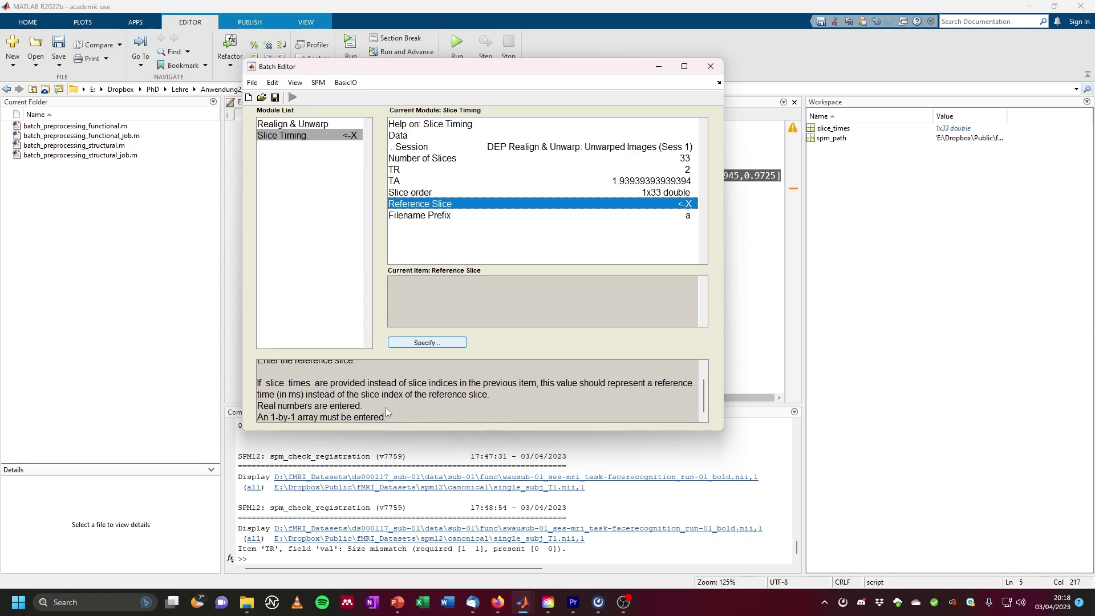
{"action": "scroll", "coordinate": [429, 398], "scroll_direction": "up", "scroll_amount": 1}
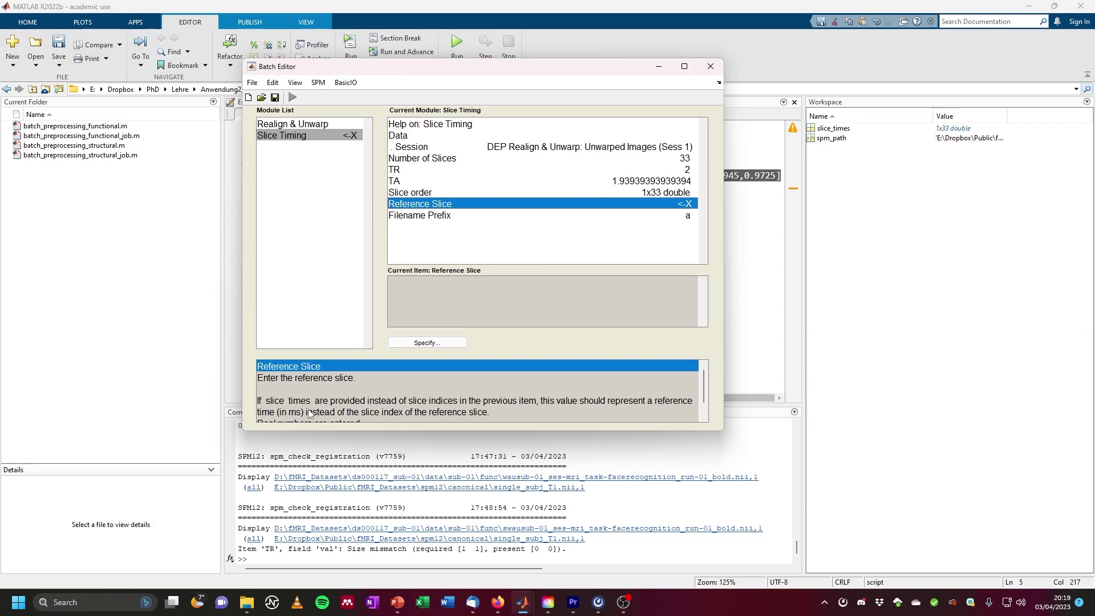
{"action": "left_click", "coordinate": [425, 345]}
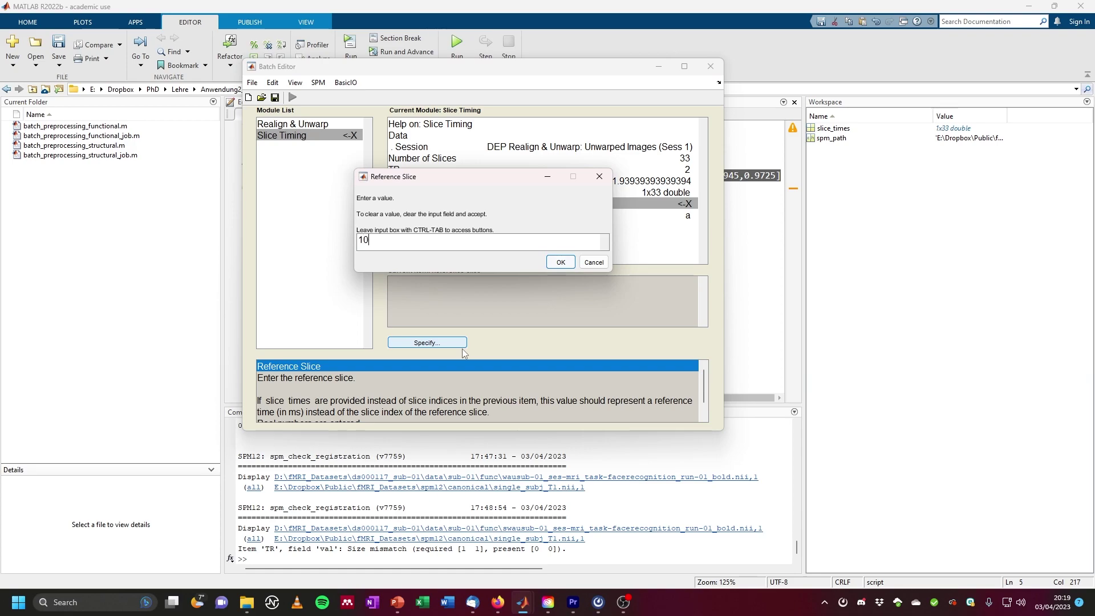
{"action": "left_click", "coordinate": [558, 263]}
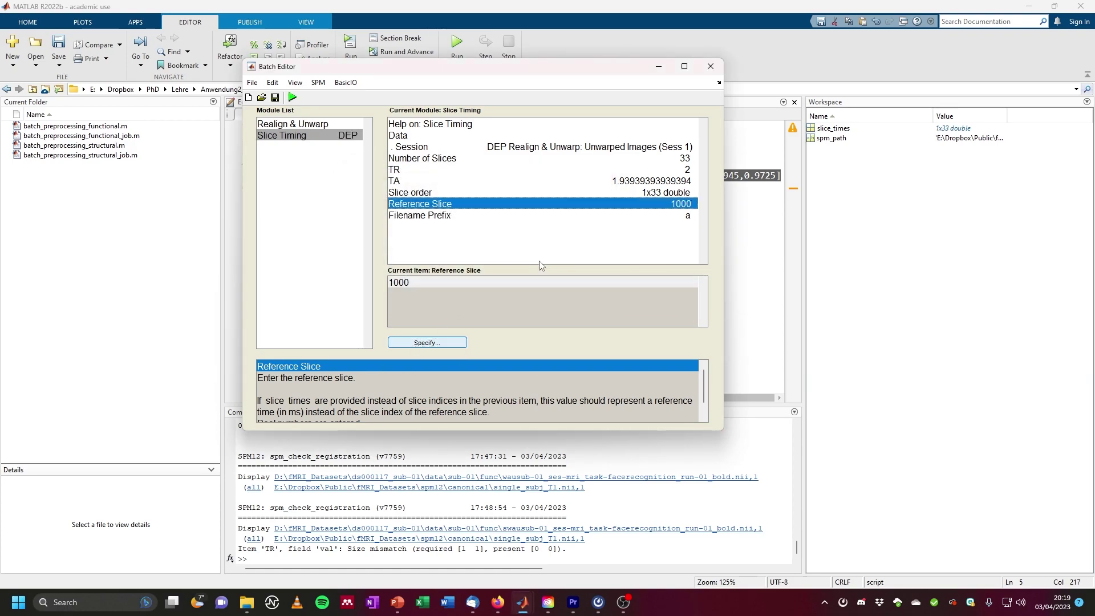
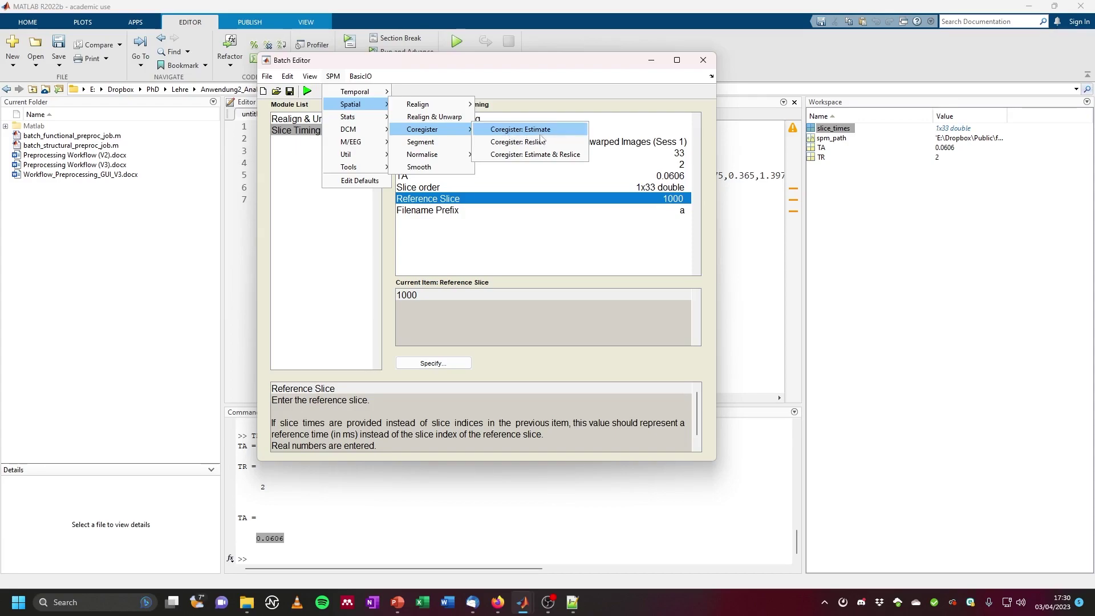
Add a Coregister: Estimate module after Slice Timing and check the descriptions of its Source Image and Reference Image.
{"action": "left_click", "coordinate": [559, 136]}
{"action": "left_click", "coordinate": [337, 166]}
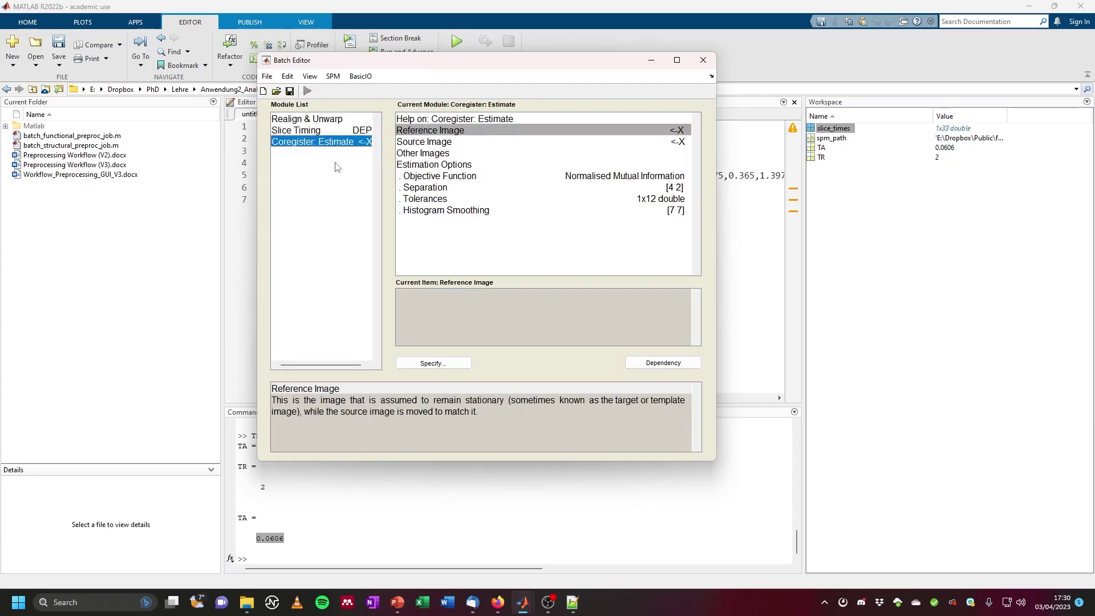
{"action": "left_click", "coordinate": [465, 141]}
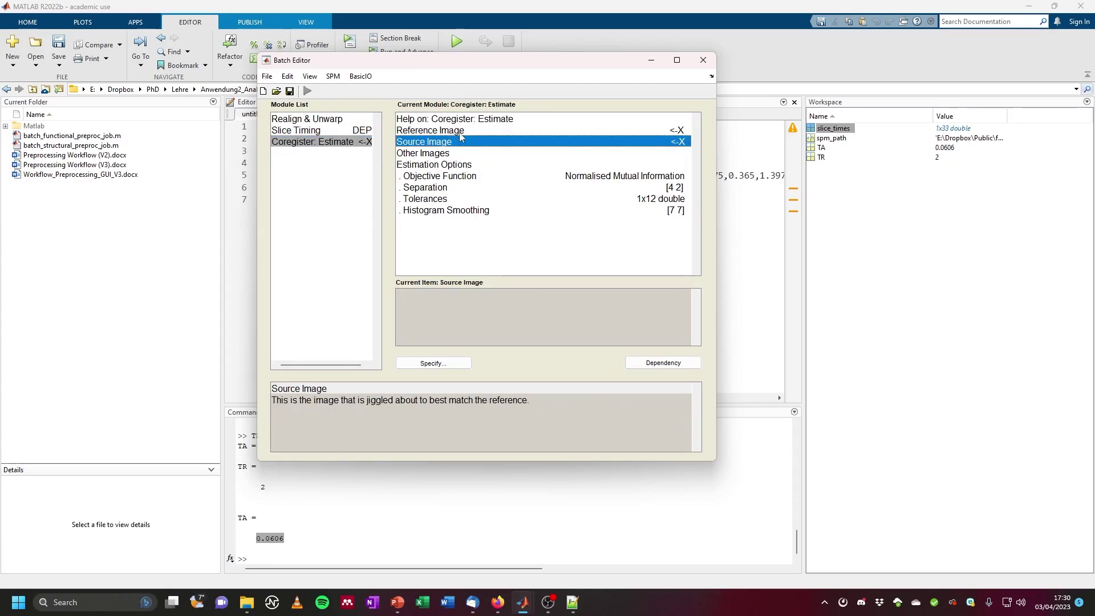
{"action": "left_click", "coordinate": [460, 132]}
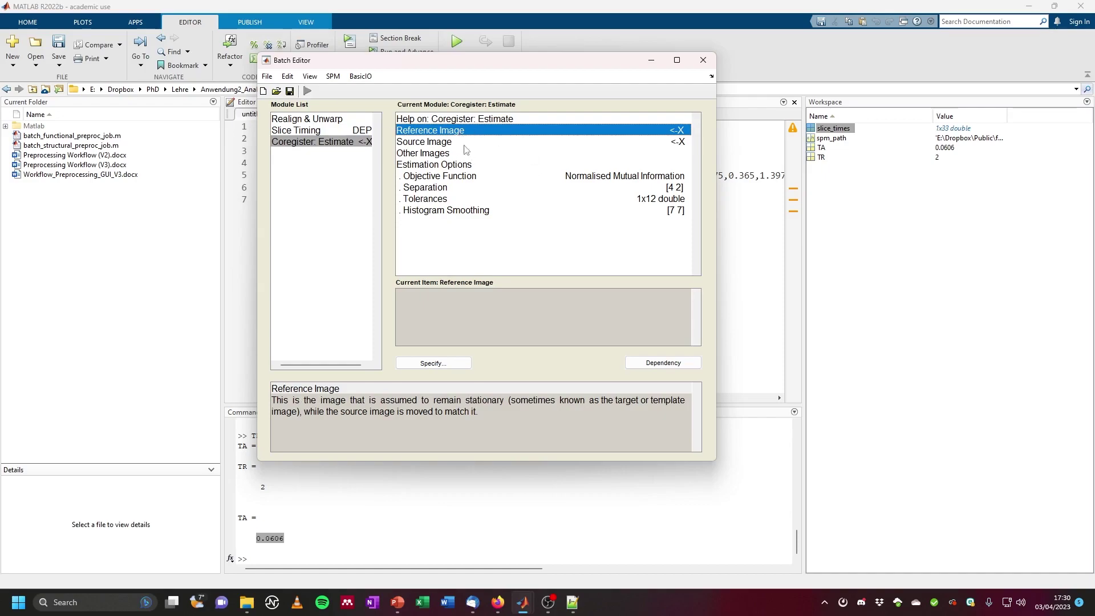
Start specifying the Reference Image and copy the path of sub-01's anat folder from File Explorer.
{"action": "left_click", "coordinate": [426, 366]}
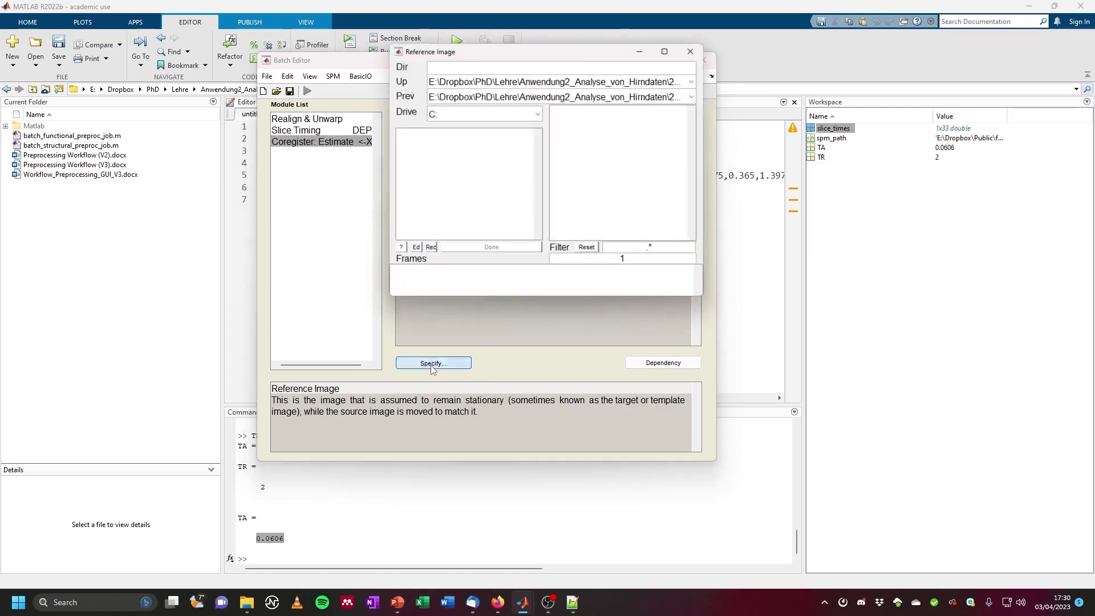
{"action": "left_click", "coordinate": [247, 602]}
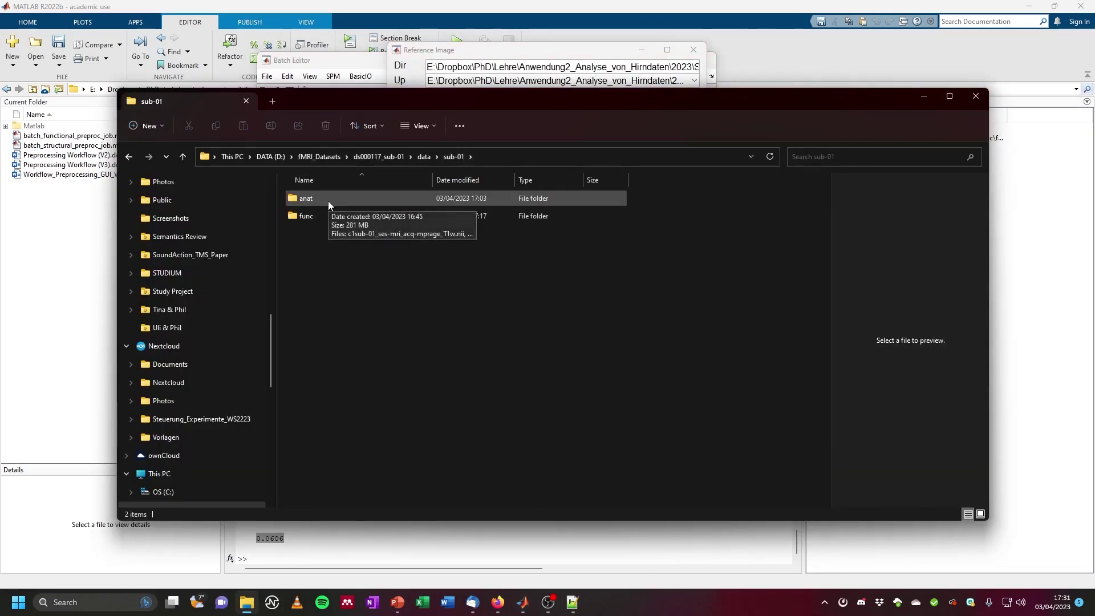
{"action": "left_click", "coordinate": [311, 201]}
{"action": "double_click", "coordinate": [311, 200]}
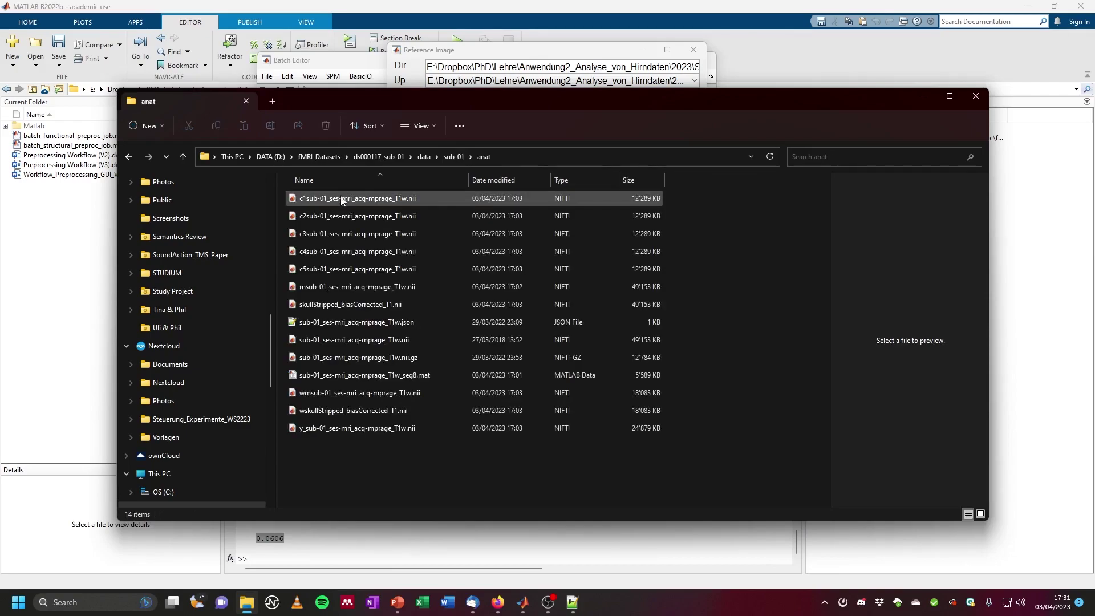
{"action": "left_click", "coordinate": [508, 157]}
{"action": "key", "text": "ctrl+c"}
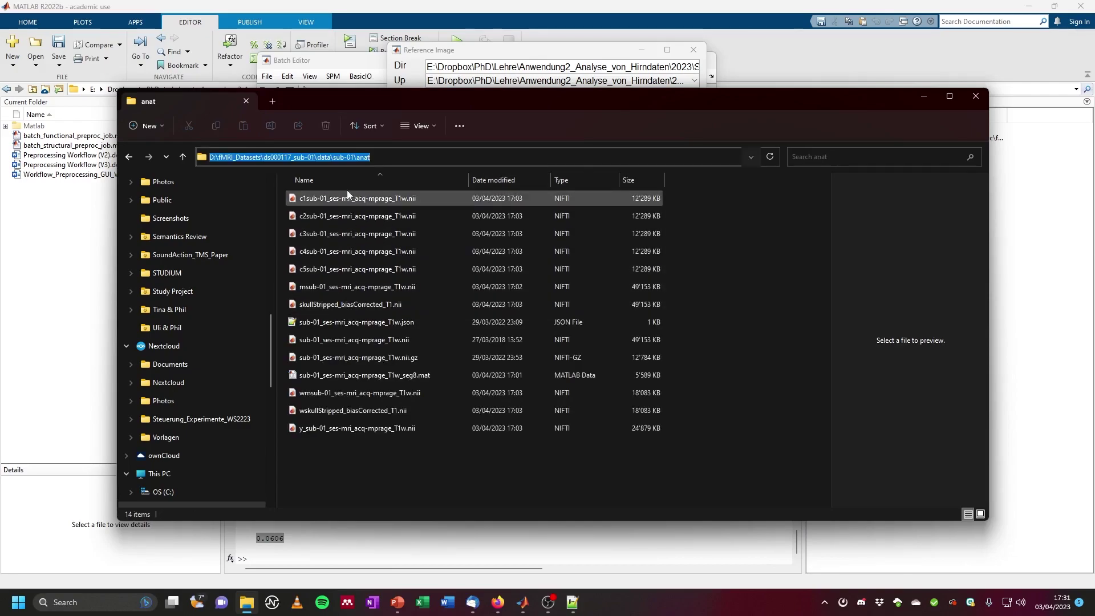
{"action": "left_click", "coordinate": [924, 97]}
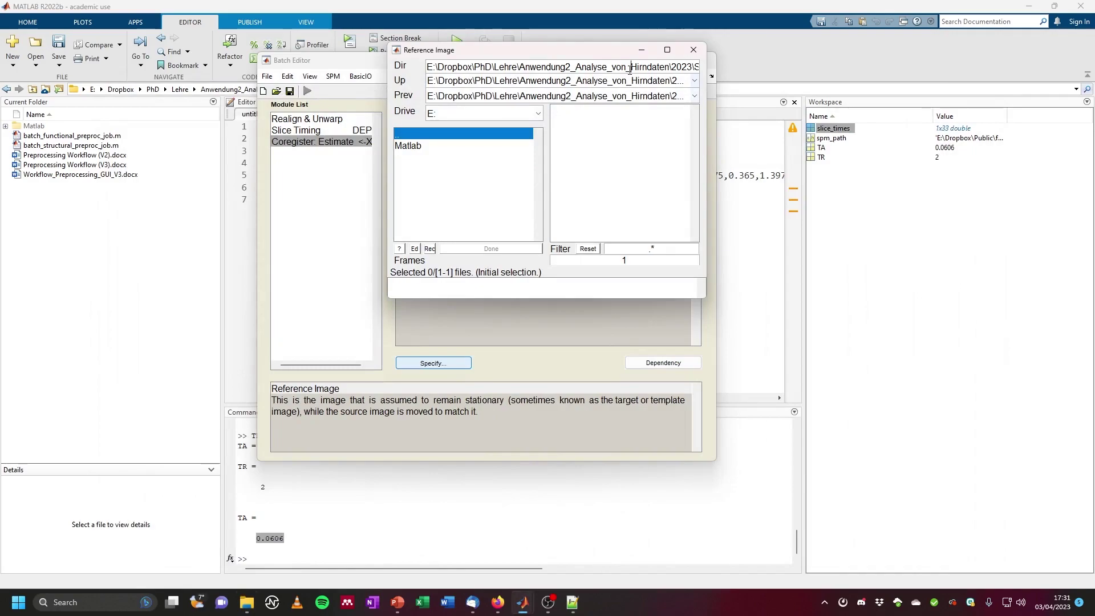
Set the Reference Image directory to D:\fMRI_Datasets\ds000117_sub-01\data\sub-01\anat and choose skullStripped_biasCorrected_T1.nii as the reference.
{"action": "left_click", "coordinate": [629, 70]}
{"action": "key", "text": "ctrl+a"}
{"action": "key", "text": "ctrl+v"}
{"action": "key", "text": "Return"}
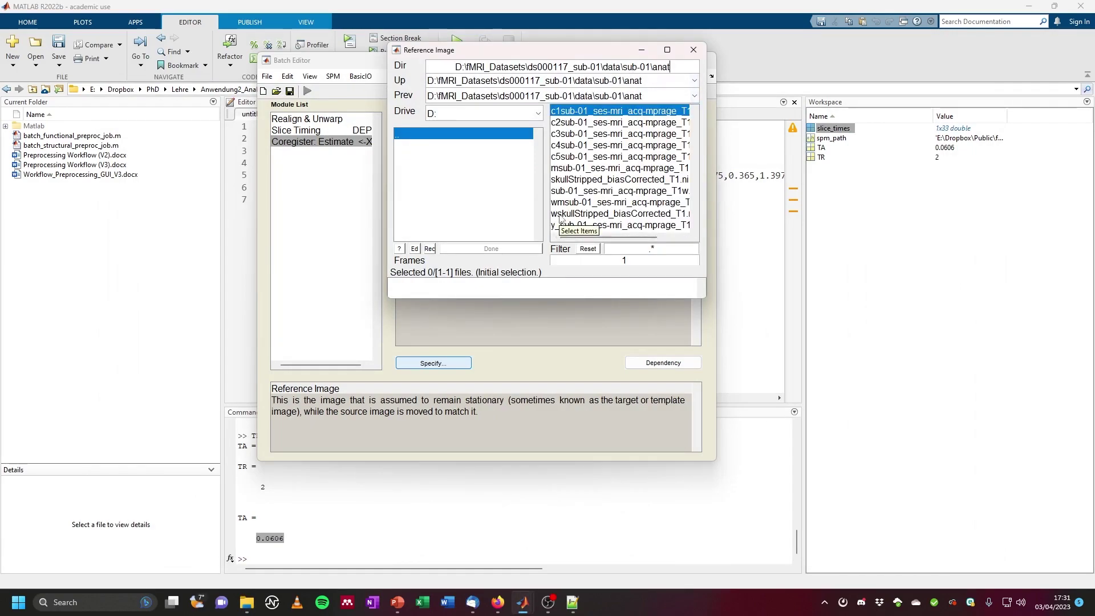
{"action": "left_click", "coordinate": [577, 183]}
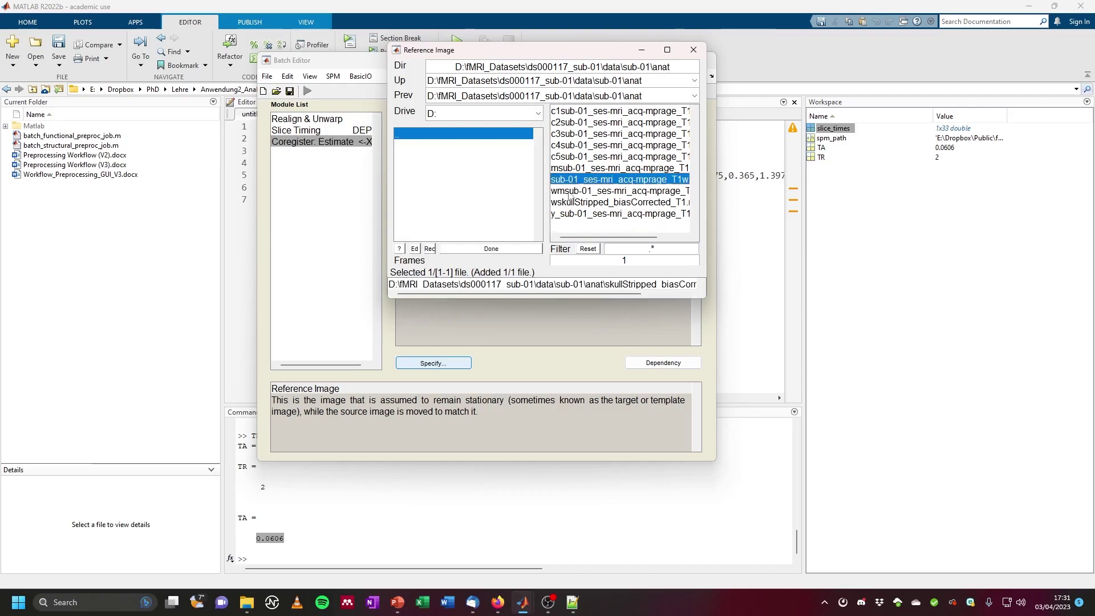
{"action": "left_click", "coordinate": [508, 249]}
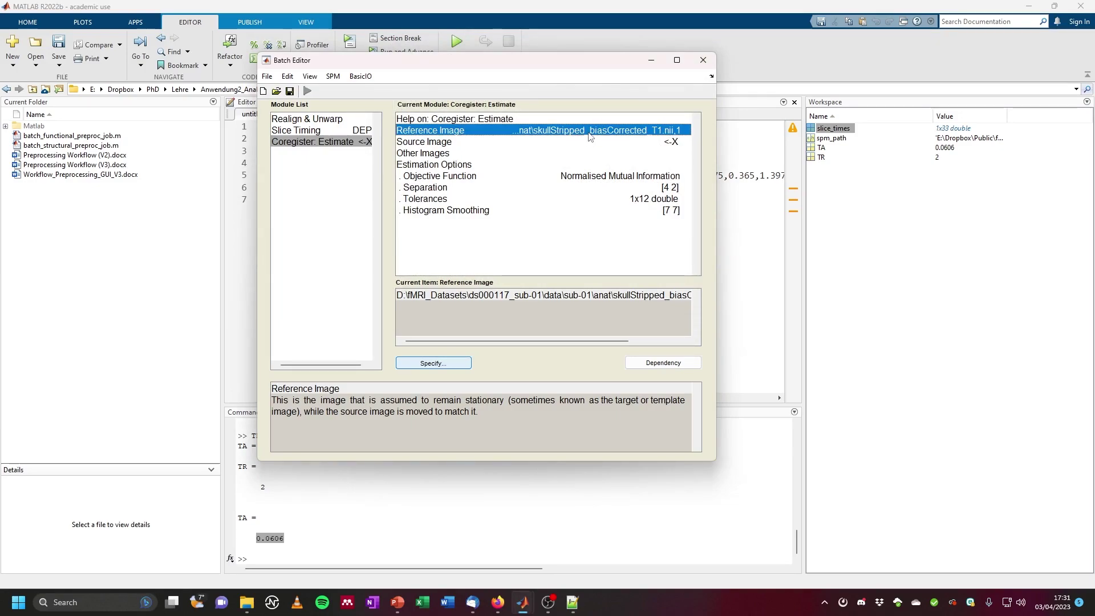
Set the Coregister module's Source Image to a dependency on Realign & Unwarp: Unwarped Mean Image.
{"action": "left_click", "coordinate": [470, 146]}
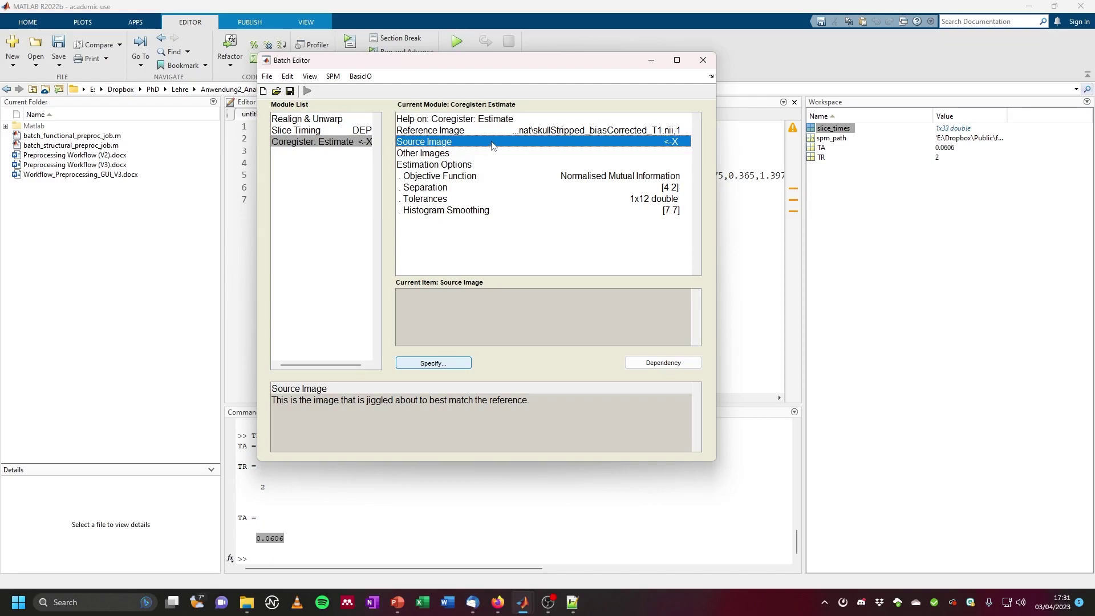
{"action": "right_click", "coordinate": [545, 141]}
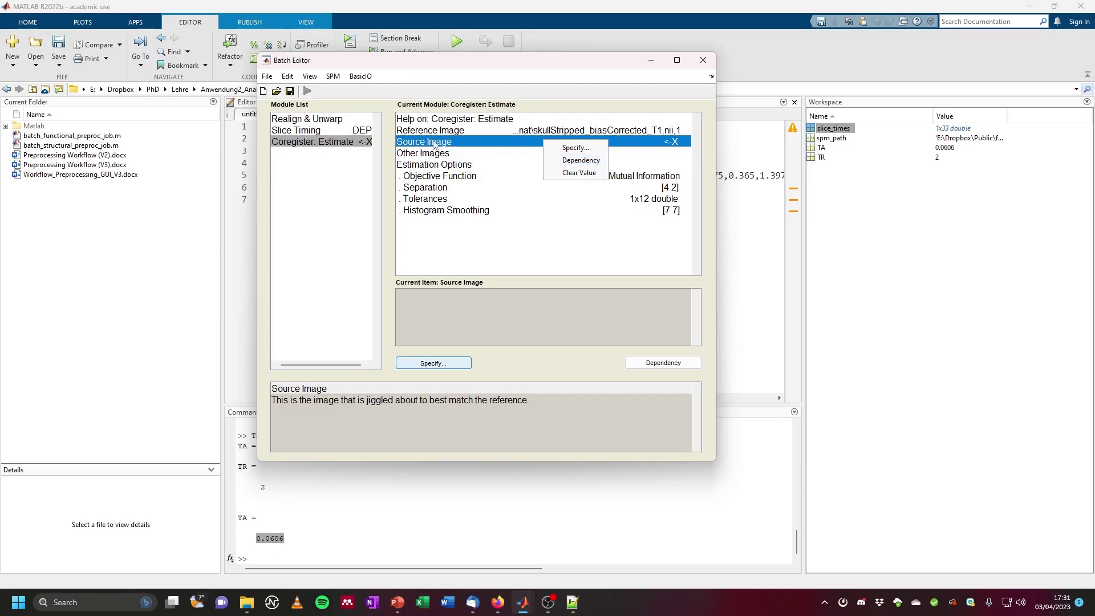
{"action": "left_click", "coordinate": [572, 162]}
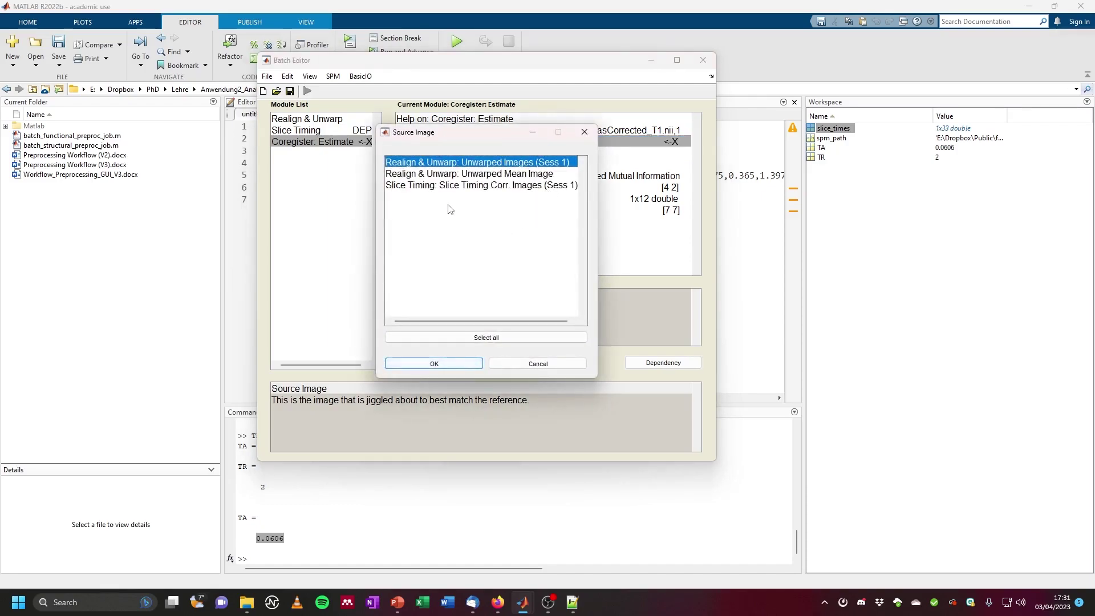
{"action": "left_click", "coordinate": [478, 175]}
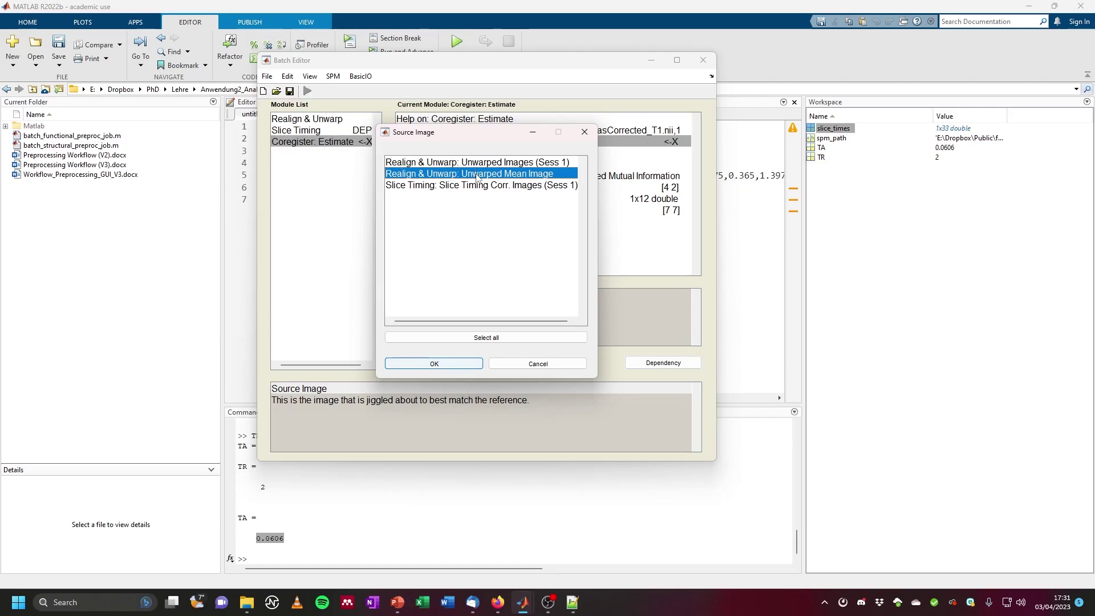
{"action": "left_click", "coordinate": [444, 364]}
Set the Coregister module's Other Images to a dependency on Slice Timing: Slice Timing Corr. Images (Sess 1).
{"action": "left_click", "coordinate": [486, 154]}
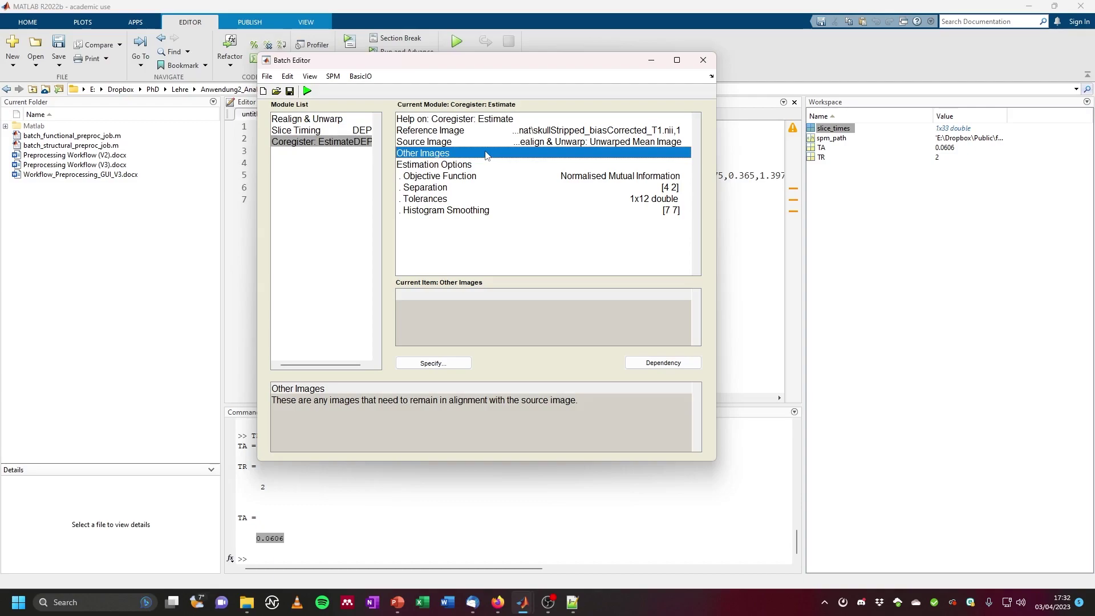
{"action": "right_click", "coordinate": [488, 155]}
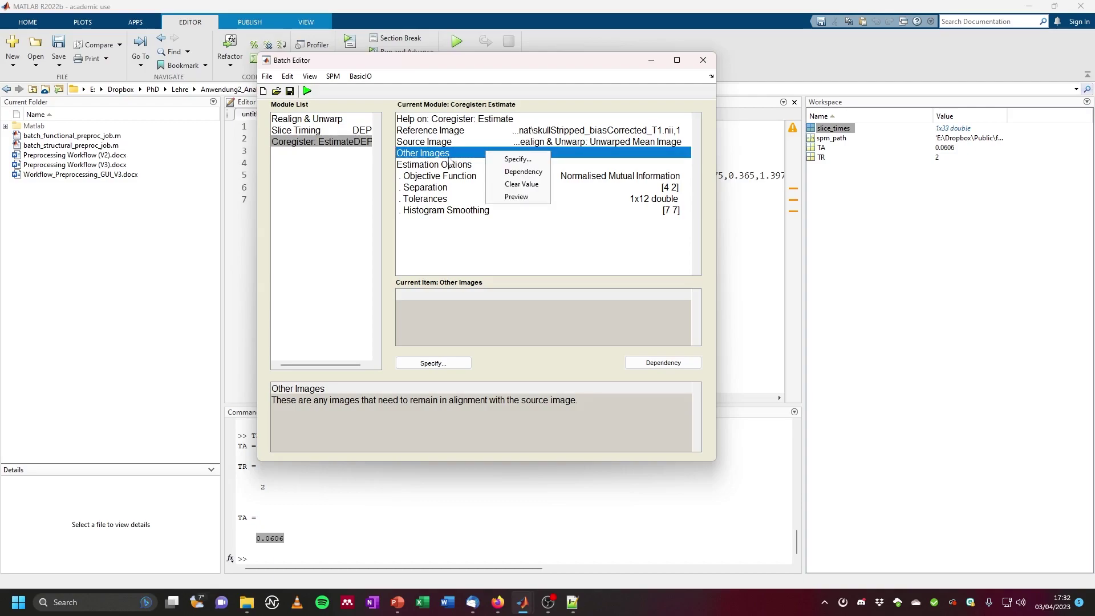
{"action": "left_click", "coordinate": [522, 171]}
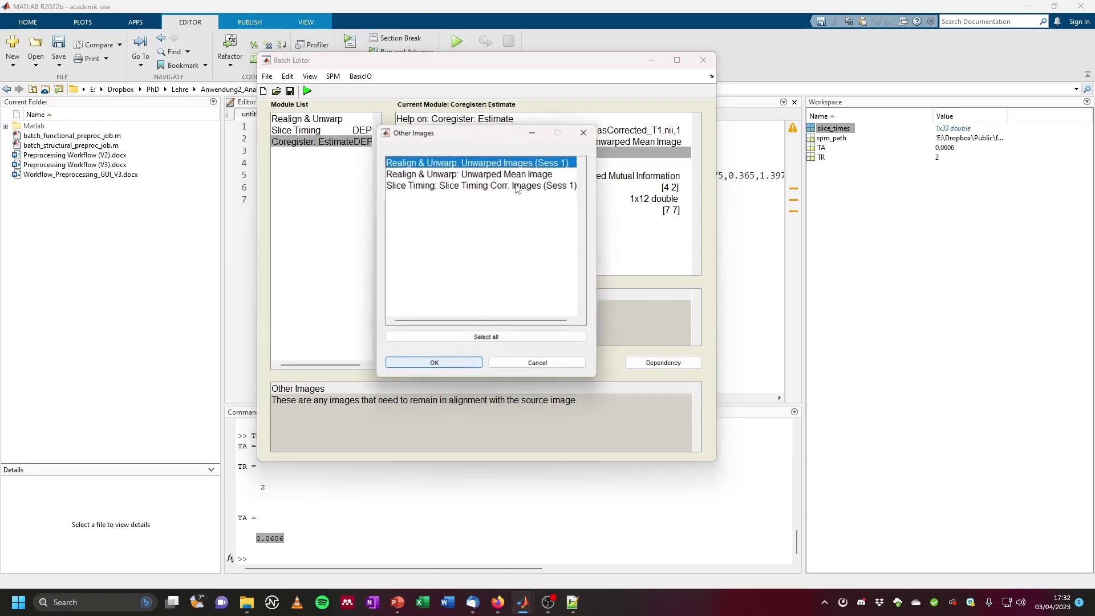
{"action": "left_click", "coordinate": [436, 189]}
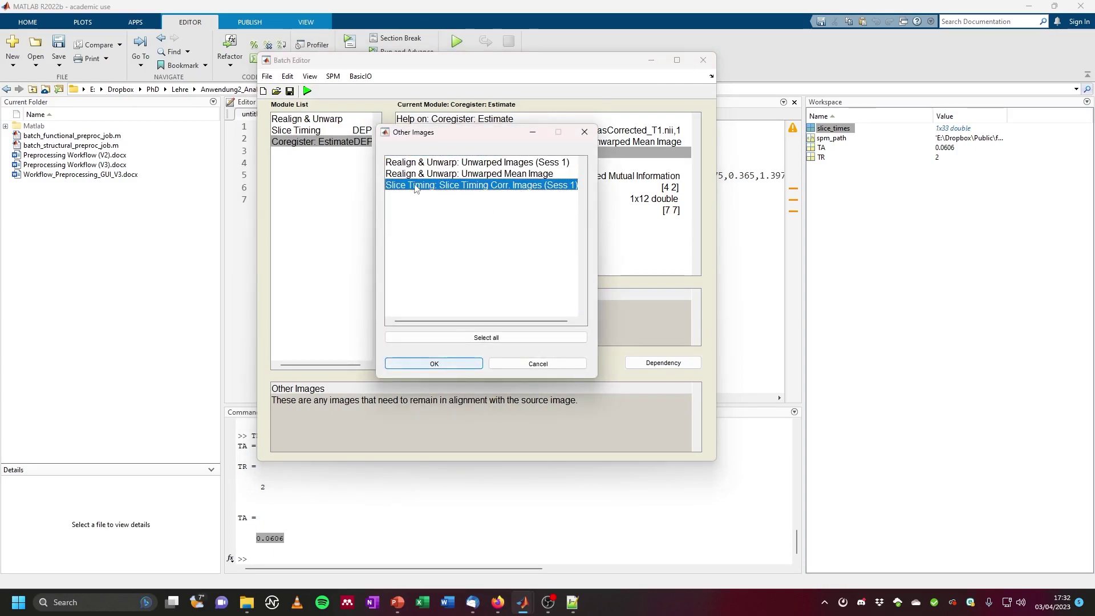
{"action": "left_click", "coordinate": [447, 364]}
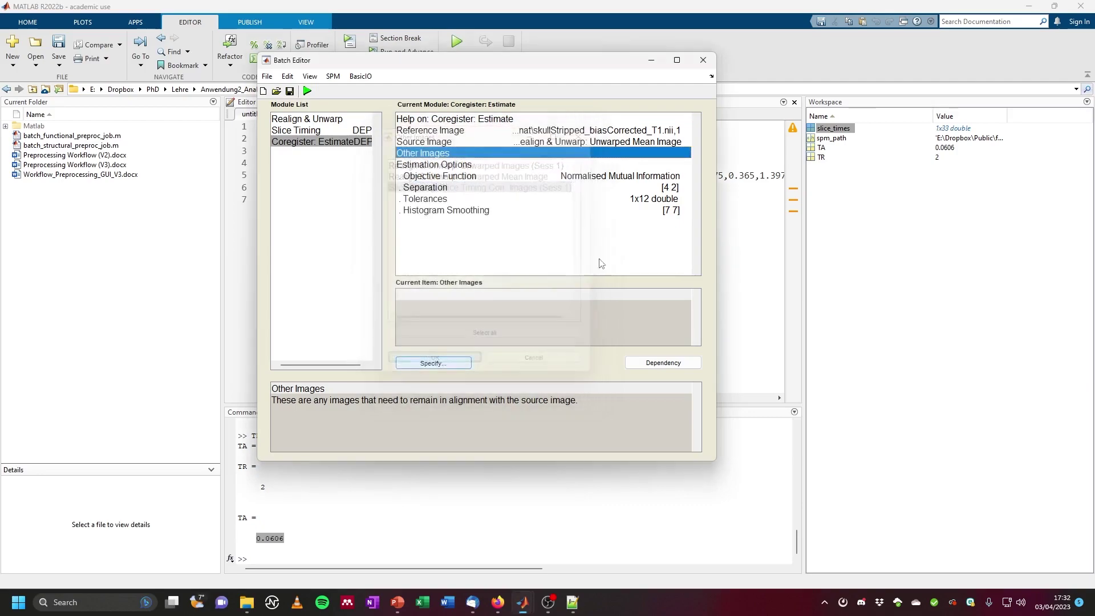
{"action": "right_click", "coordinate": [543, 151]}
{"action": "left_click", "coordinate": [567, 177]}
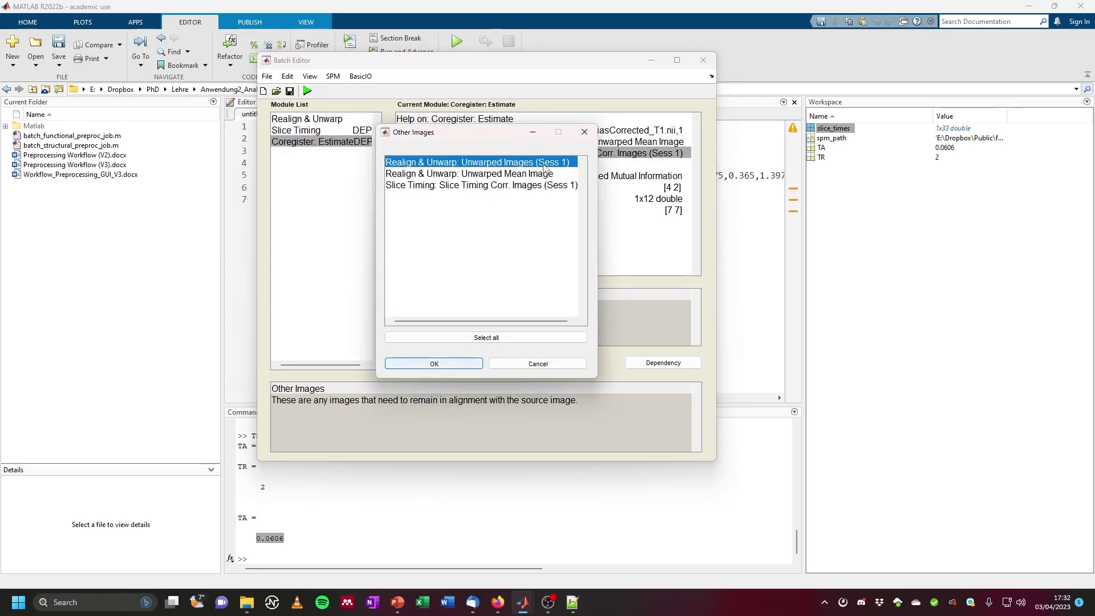
{"action": "left_click", "coordinate": [537, 365]}
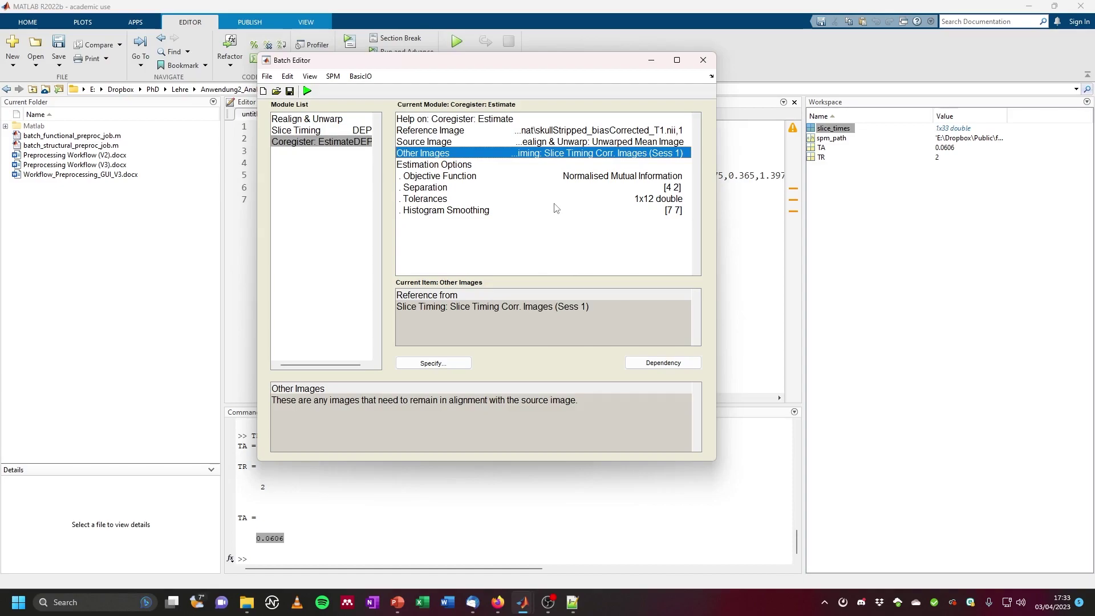
{"action": "key", "text": "alt+Tab"}
Add a Normalise: Write module after Coregister: Estimate and create a new Subject in its Data.
{"action": "left_click", "coordinate": [332, 77]}
{"action": "mouse_move", "coordinate": [354, 104]}
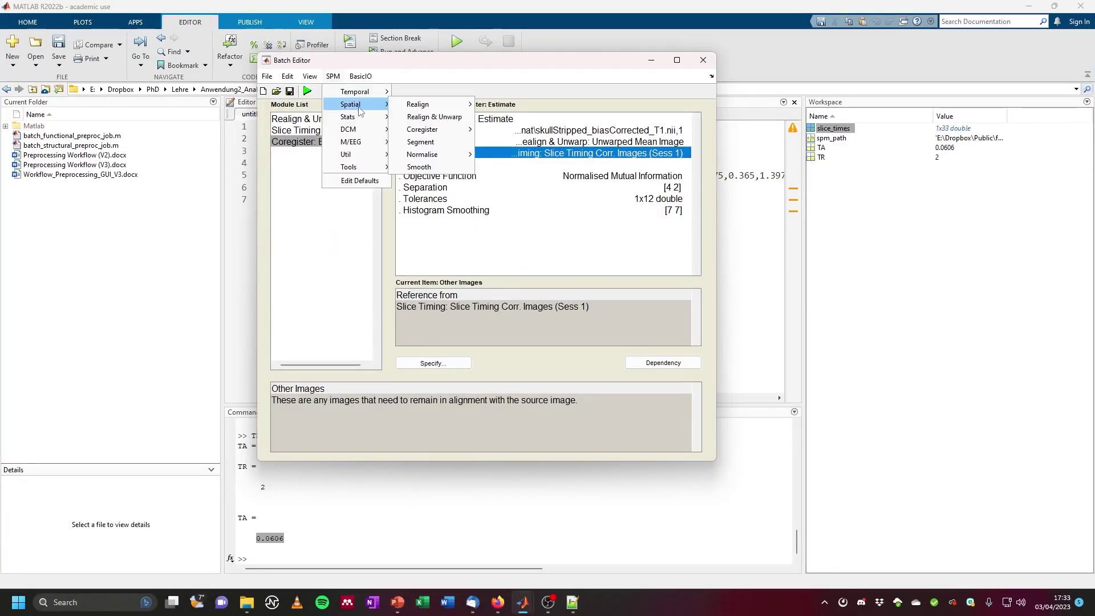
{"action": "mouse_move", "coordinate": [429, 155]}
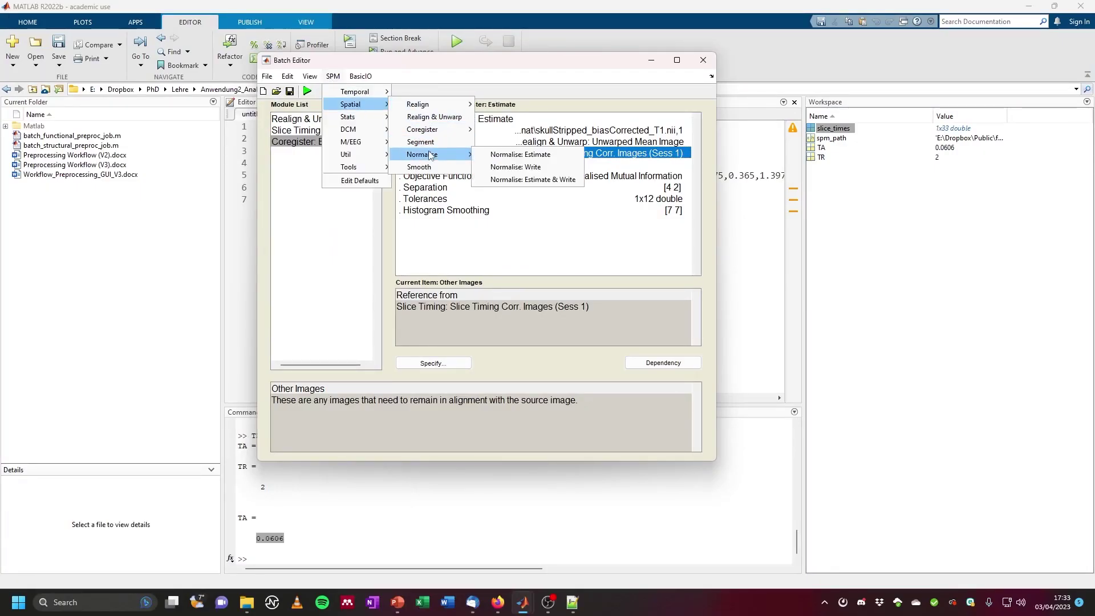
{"action": "left_click", "coordinate": [546, 169]}
{"action": "left_click", "coordinate": [336, 154]}
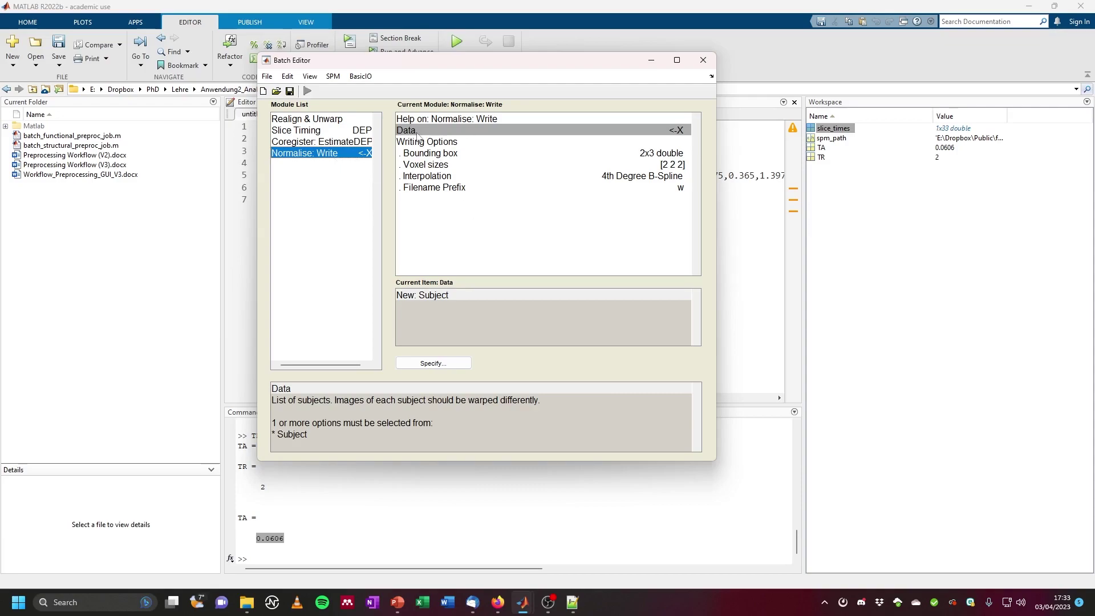
{"action": "left_click", "coordinate": [436, 130]}
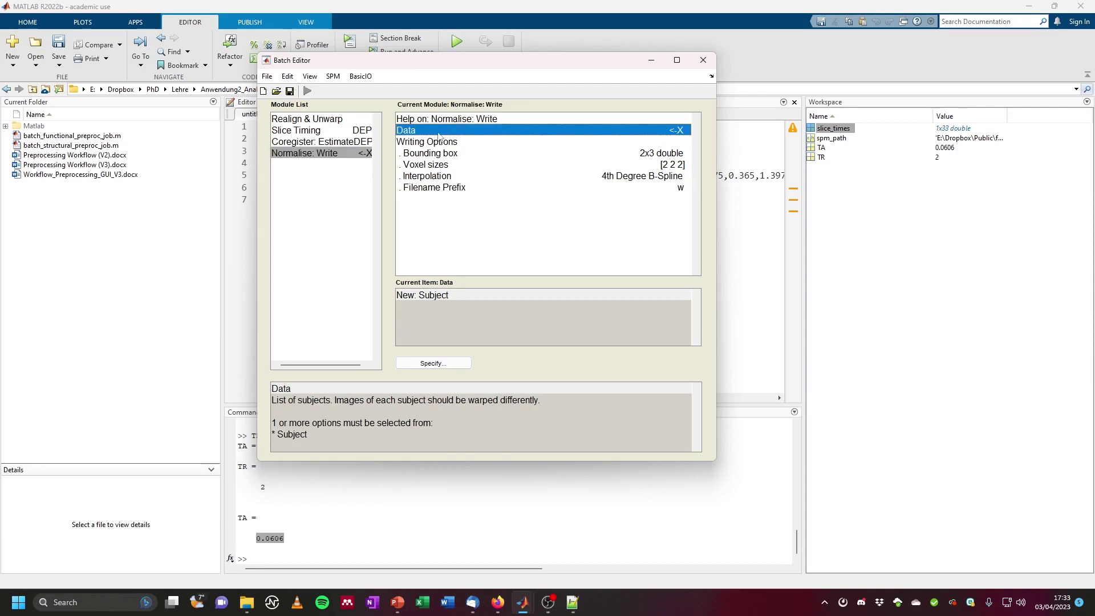
{"action": "left_click", "coordinate": [433, 296]}
Start specifying the subject's Deformation Field and copy the path of sub-01's anat folder from File Explorer.
{"action": "left_click", "coordinate": [449, 154]}
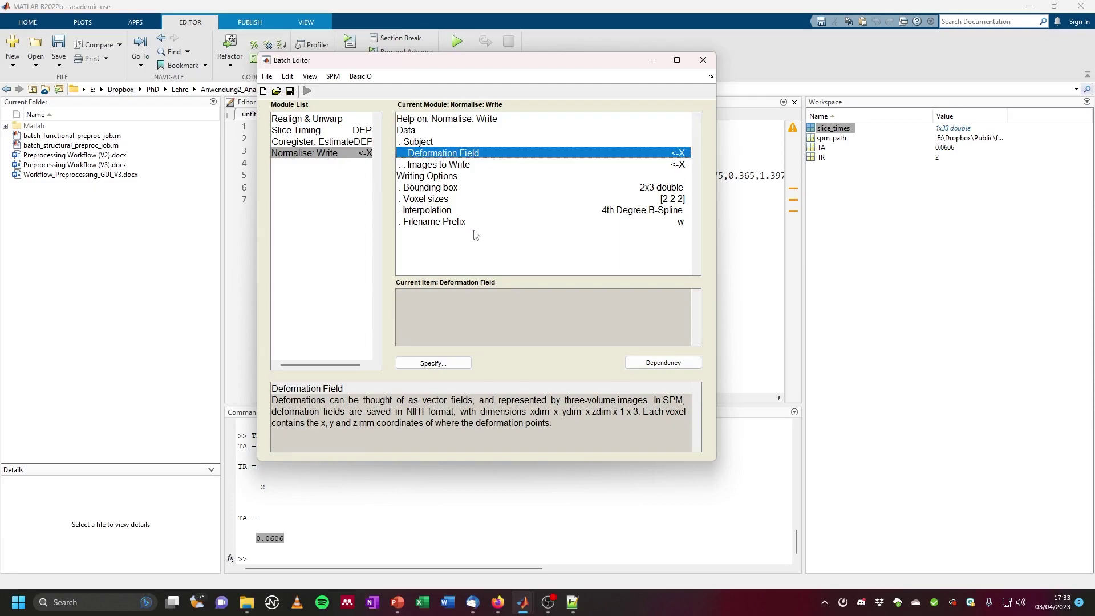
{"action": "left_click", "coordinate": [434, 363]}
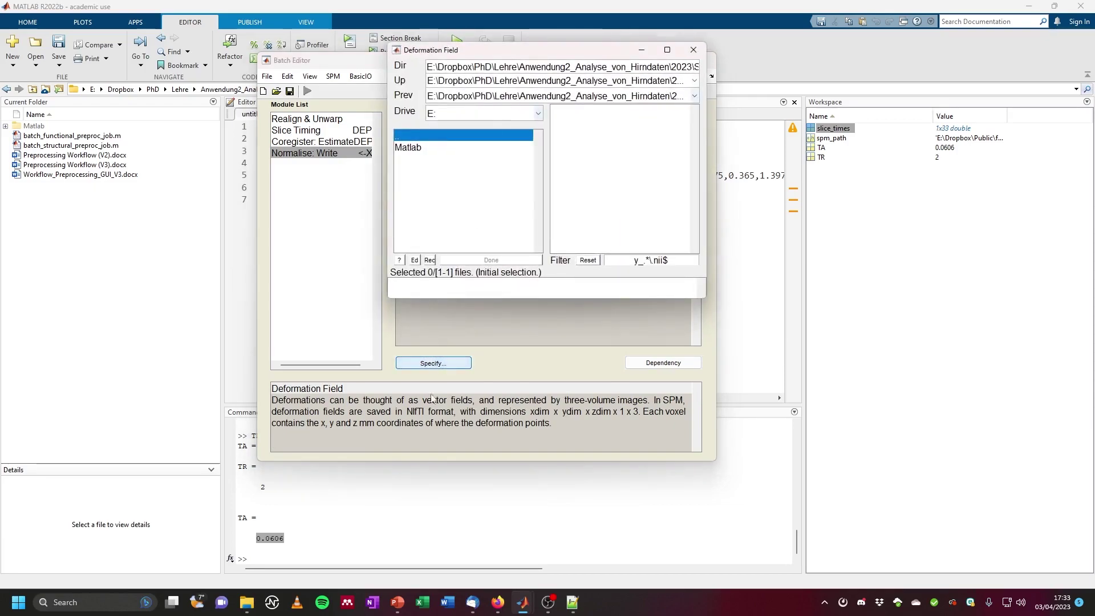
{"action": "left_click", "coordinate": [255, 602]}
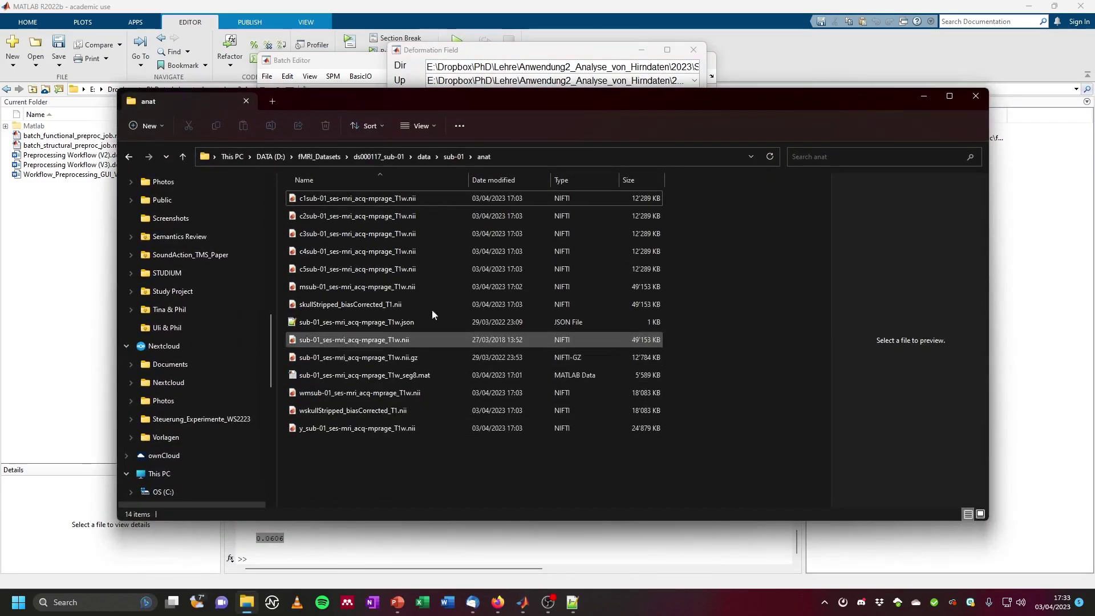
{"action": "left_click", "coordinate": [494, 159]}
{"action": "key", "text": "ctrl+c"}
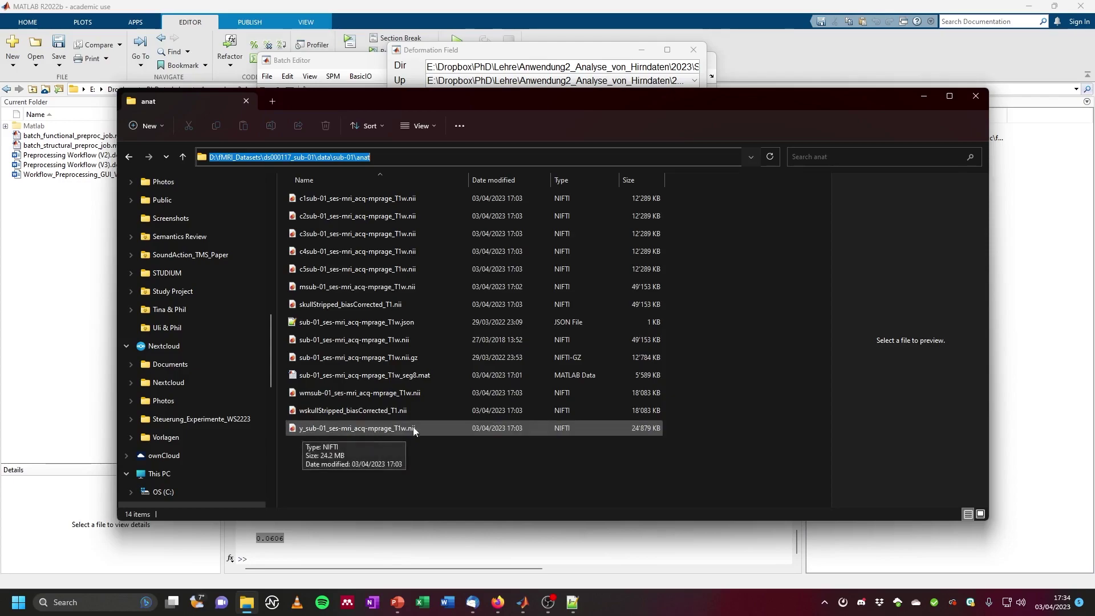
{"action": "left_click", "coordinate": [976, 95]}
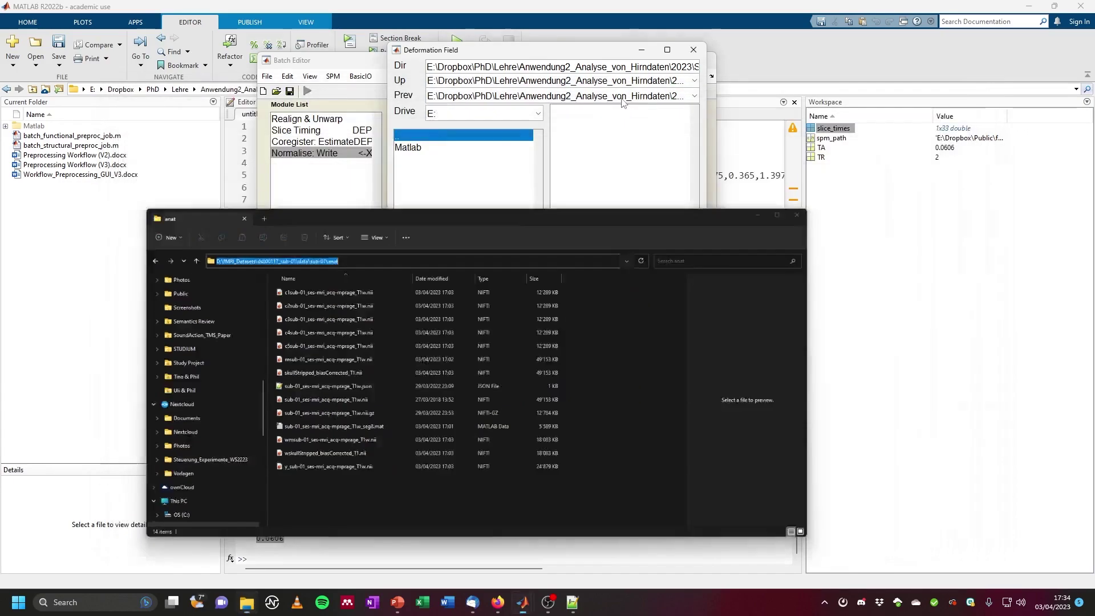
Set the Deformation Field directory to D:\fMRI_Datasets\ds000117_sub-01\data\sub-01\anat and choose y_sub-01_ses-mri_acq-mprage_T1w.nii.
{"action": "triple_click", "coordinate": [608, 69]}
{"action": "key", "text": "ctrl+v"}
{"action": "key", "text": "Return"}
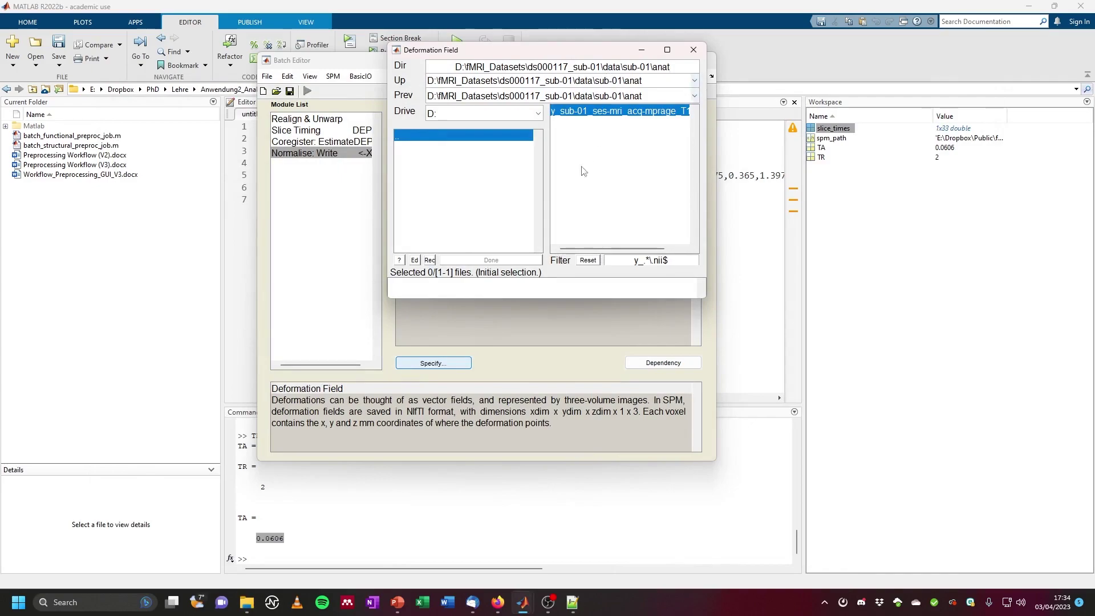
{"action": "left_click", "coordinate": [567, 111]}
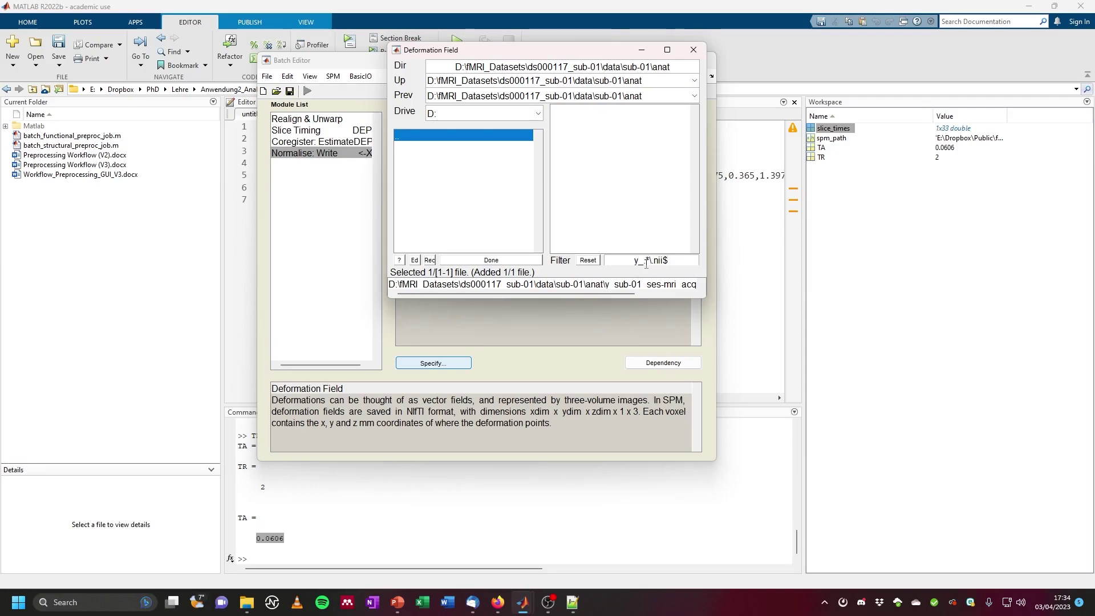
{"action": "left_click", "coordinate": [491, 260]}
Set the subject's Images to Write to a dependency on Coregister: Estimate: Coregistered Images.
{"action": "left_click", "coordinate": [470, 166]}
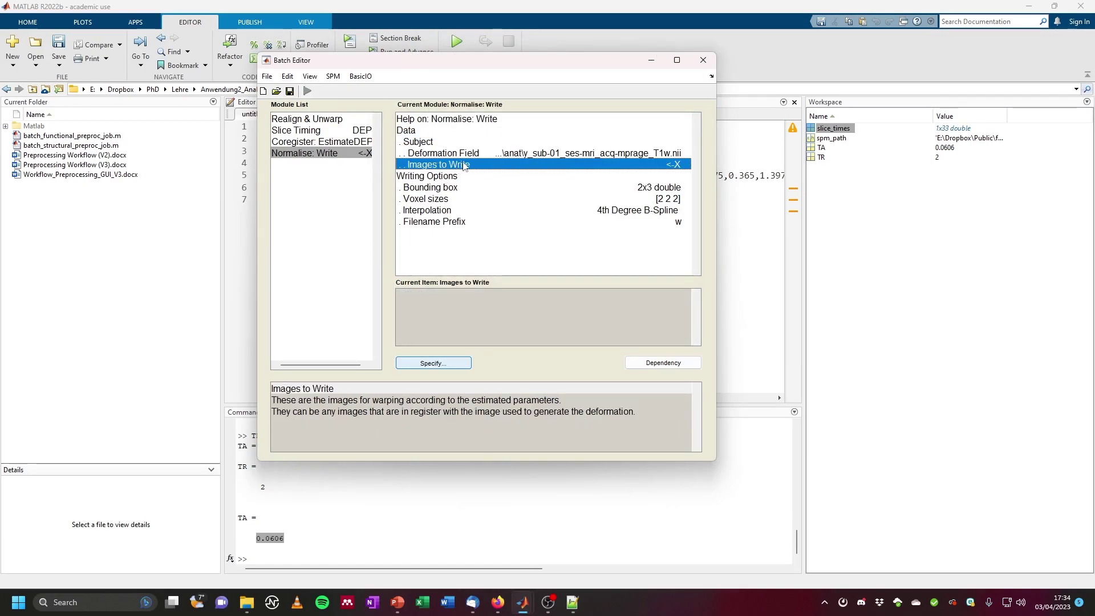
{"action": "right_click", "coordinate": [470, 165]}
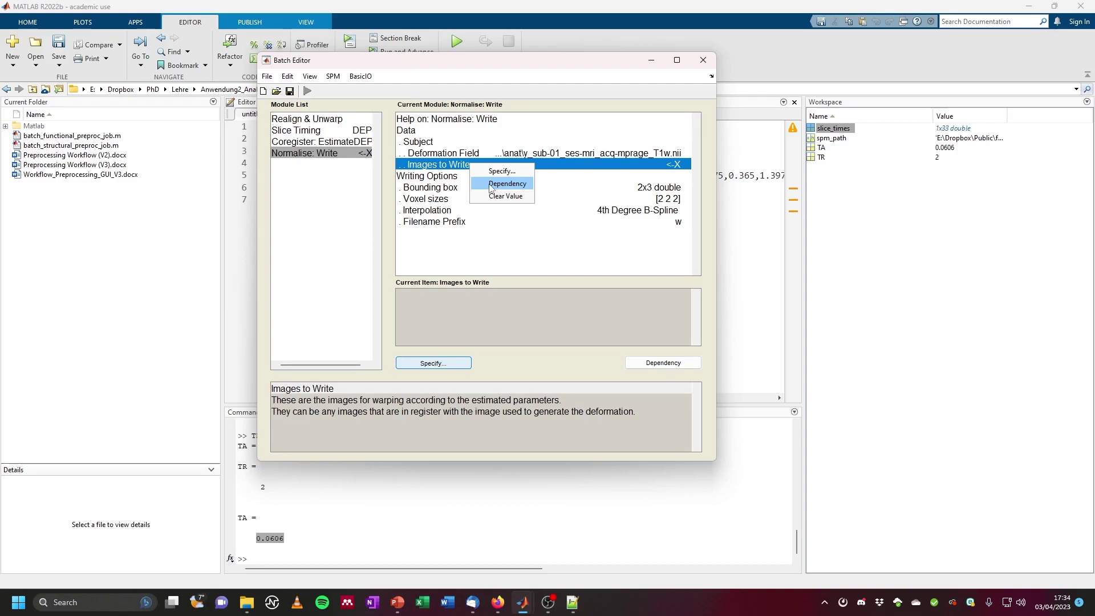
{"action": "left_click", "coordinate": [491, 184]}
{"action": "left_click", "coordinate": [458, 198]}
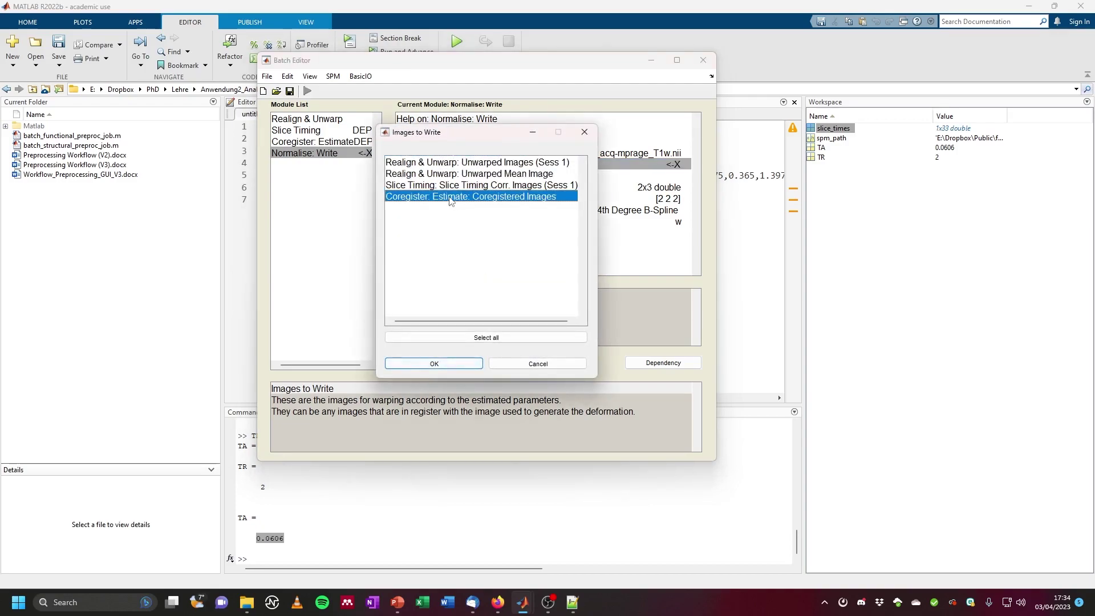
{"action": "left_click", "coordinate": [442, 364]}
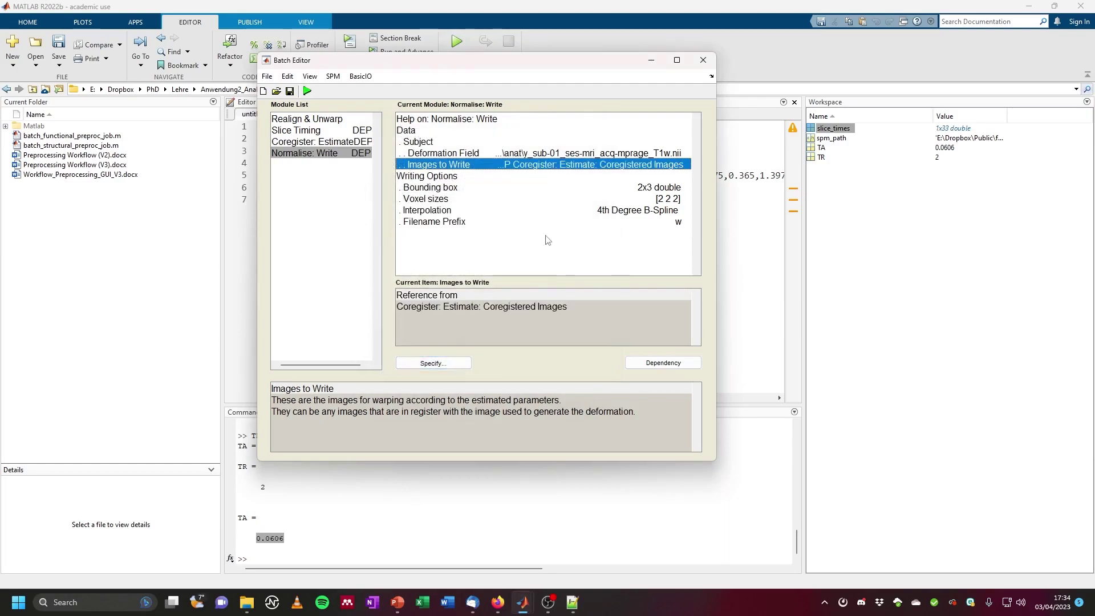
Set the Normalise: Write interpolation to 7th Degree B-Spline.
{"action": "left_click", "coordinate": [497, 216]}
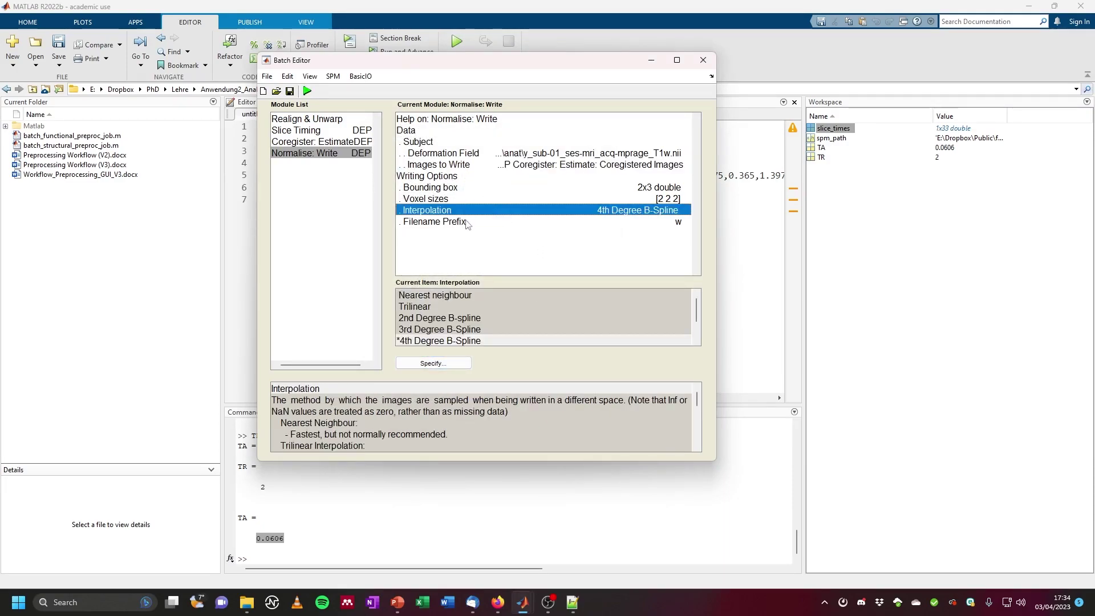
{"action": "scroll", "coordinate": [491, 308], "scroll_direction": "down", "scroll_amount": 1}
{"action": "left_click", "coordinate": [436, 340]}
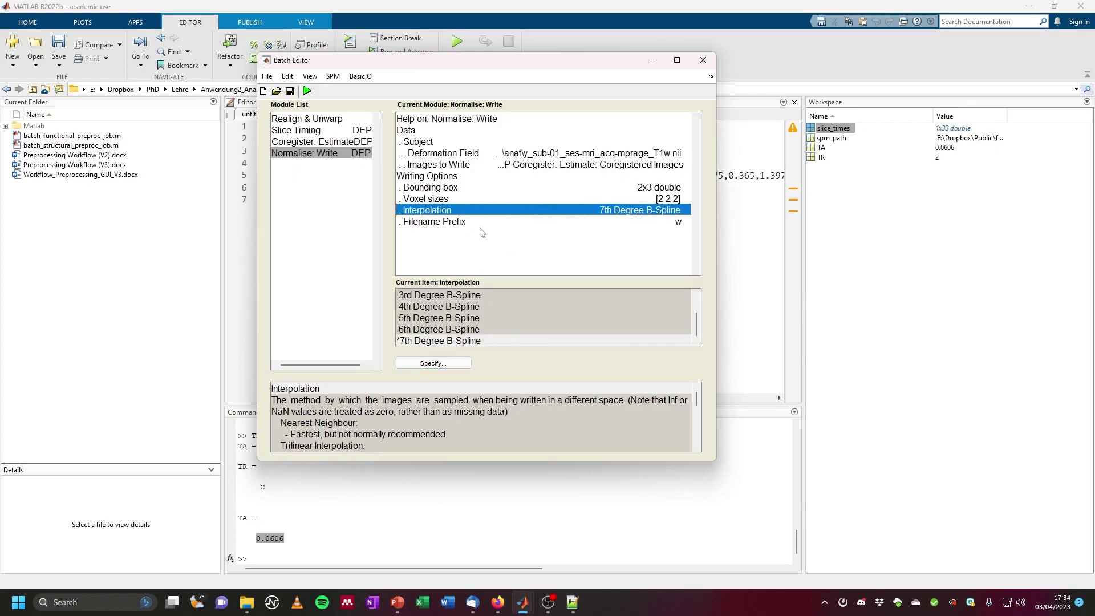
Check the Voxel sizes description and open sub-01_ses-mri_task-facerecognition_run-01_bold.nii from the func folder in the image viewer with all volumes.
{"action": "left_click", "coordinate": [471, 199]}
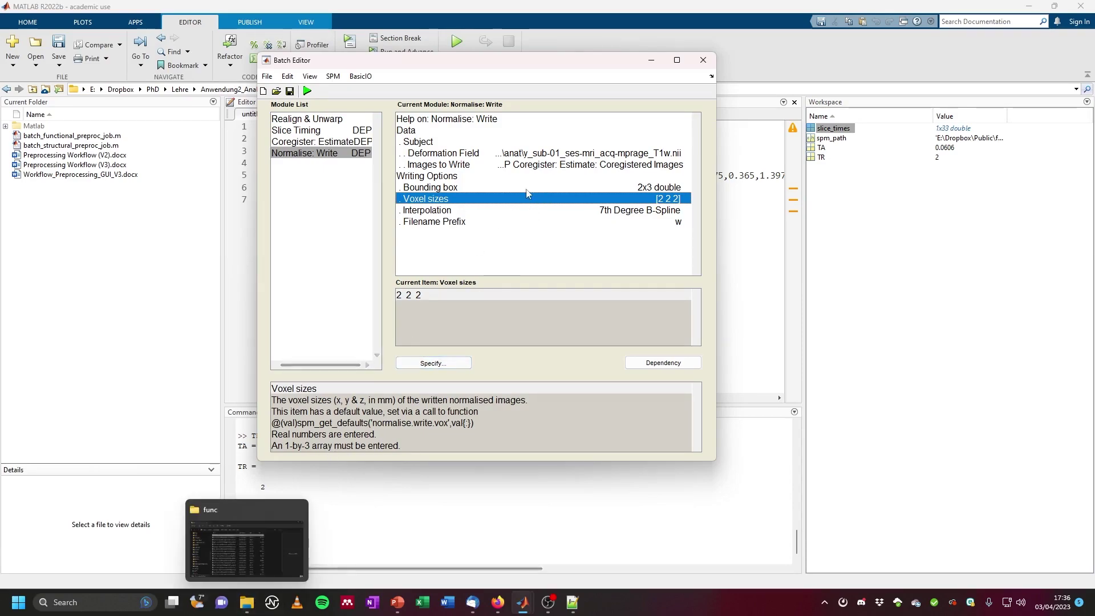
{"action": "left_click", "coordinate": [246, 602]}
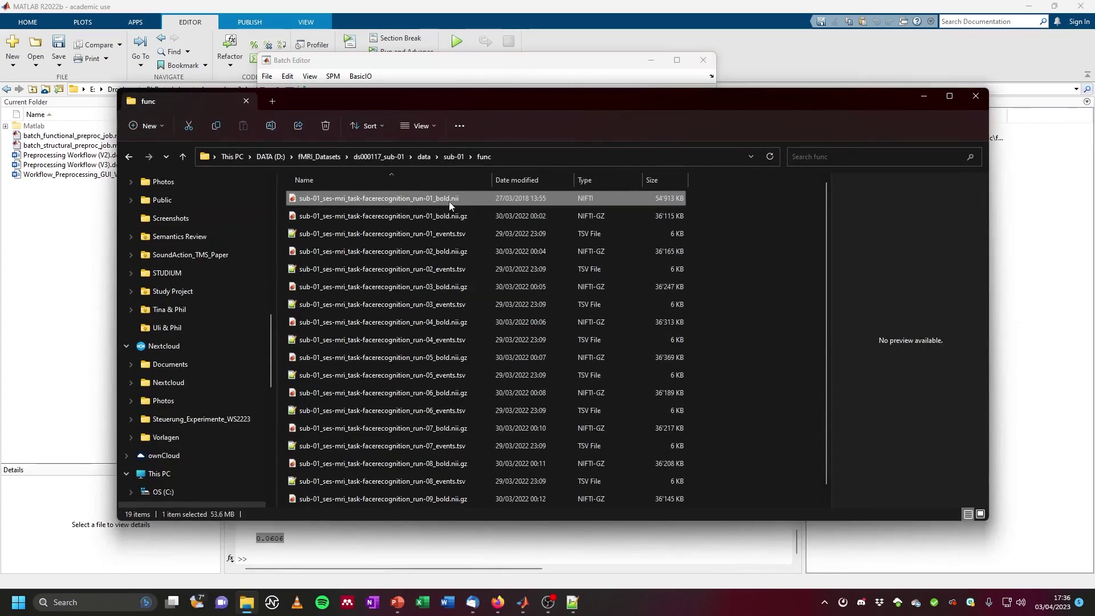
{"action": "double_click", "coordinate": [454, 199]}
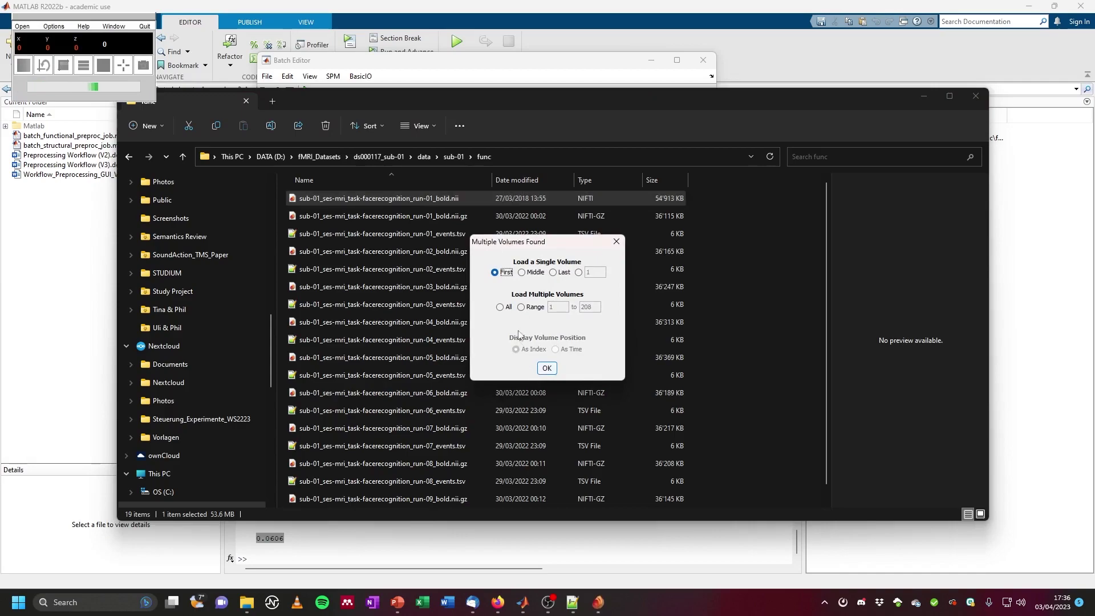
{"action": "left_click", "coordinate": [500, 307]}
{"action": "left_click", "coordinate": [547, 368]}
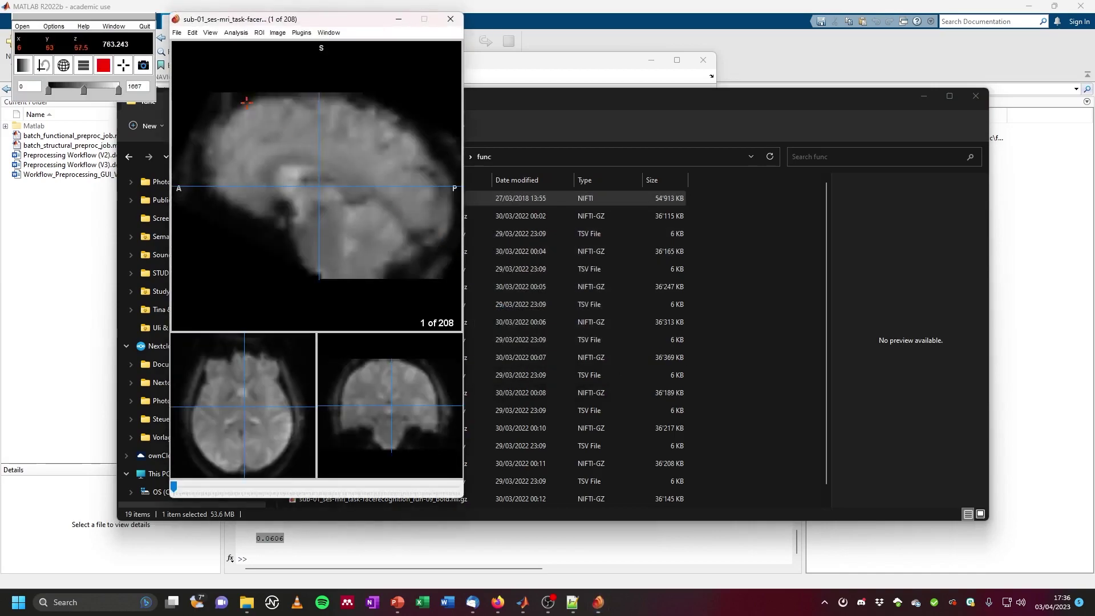
Check the voxel dimensions in the run-01 functional image's info and return to the Batch Editor.
{"action": "left_click", "coordinate": [177, 33]}
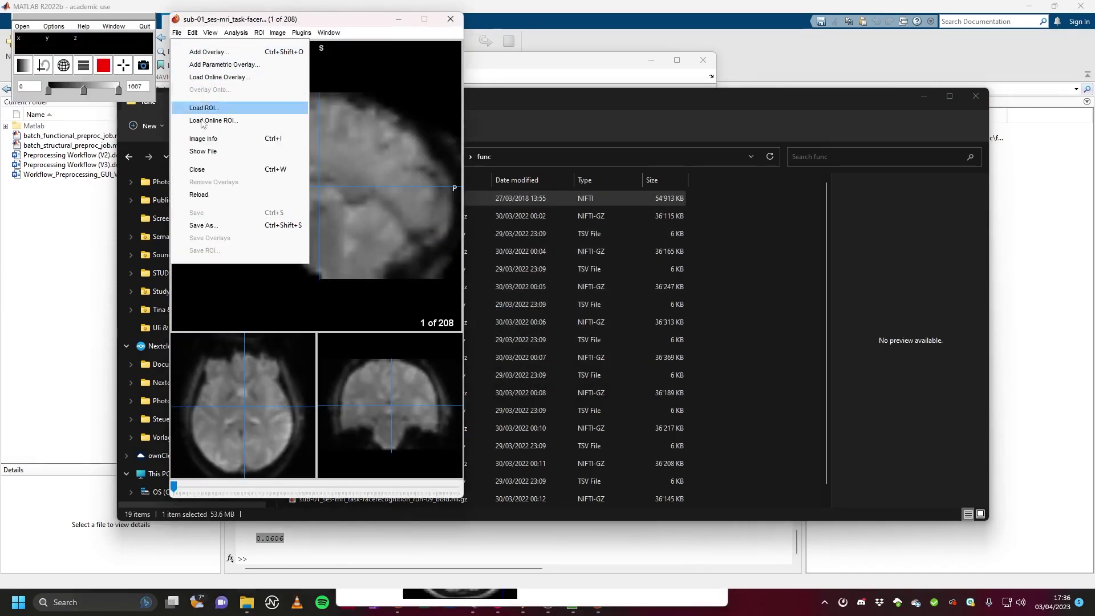
{"action": "left_click", "coordinate": [271, 145]}
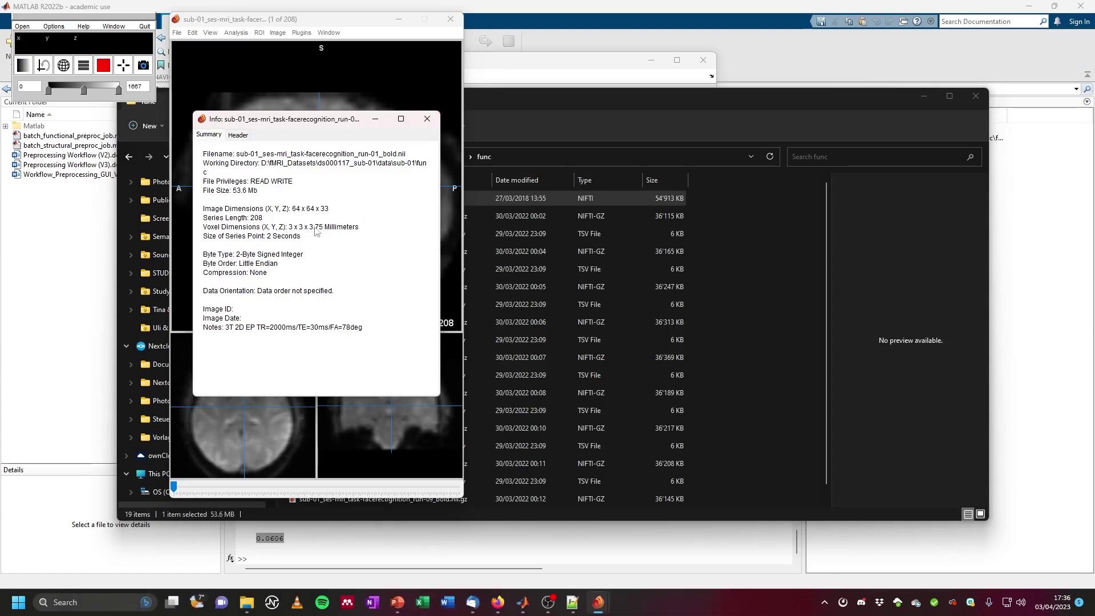
{"action": "left_click", "coordinate": [427, 119]}
{"action": "left_click", "coordinate": [505, 72]}
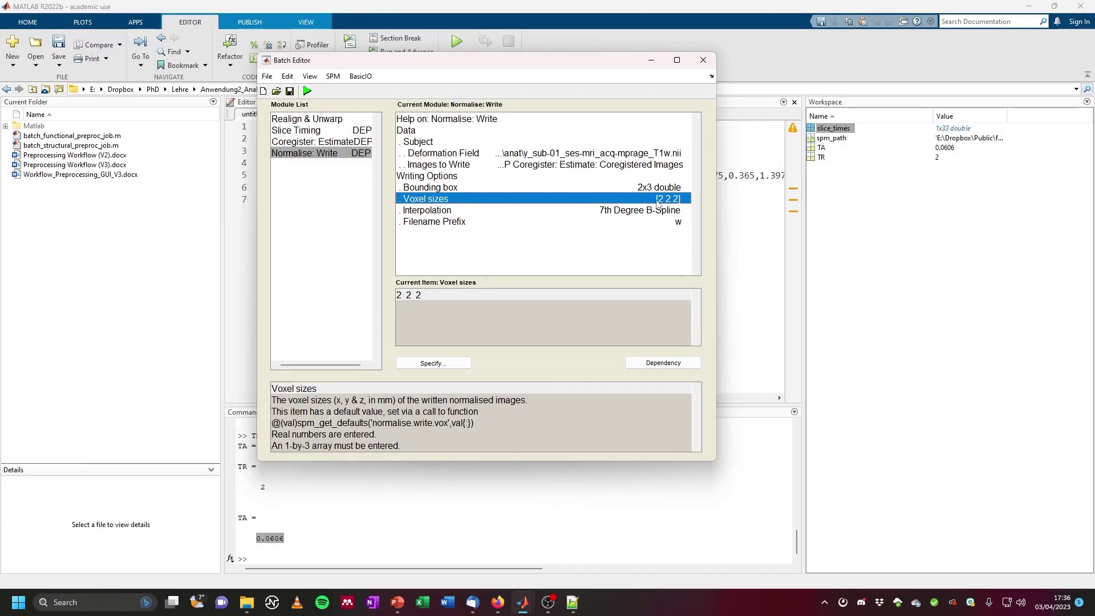
Set the Normalise: Write voxel sizes to 3 3 3.75.
{"action": "left_click", "coordinate": [434, 363]}
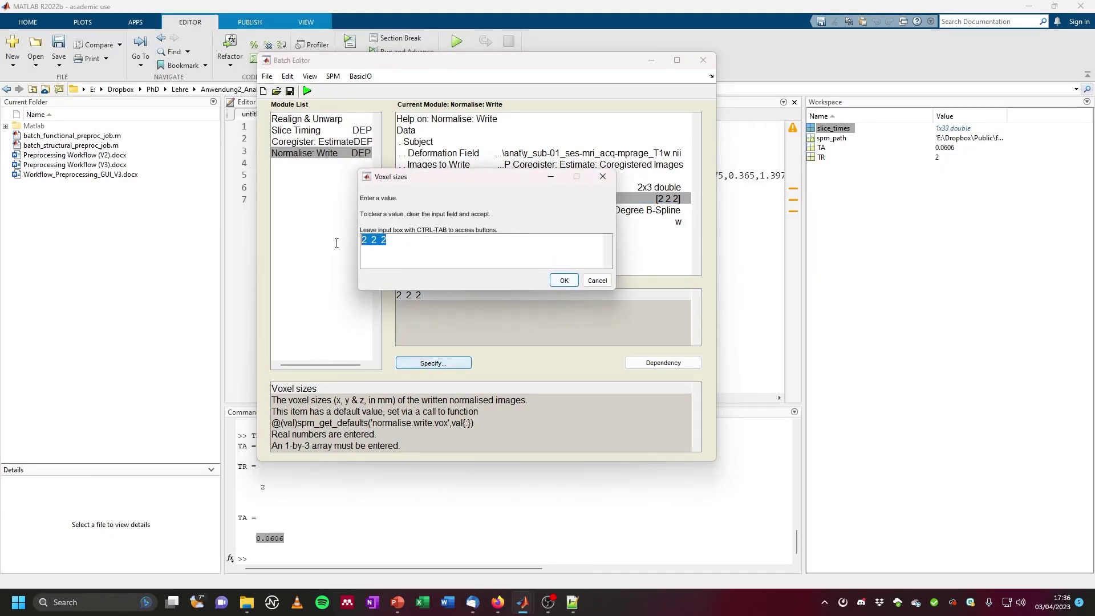
{"action": "type", "text": "3 3 3.75"}
{"action": "left_click", "coordinate": [553, 281]}
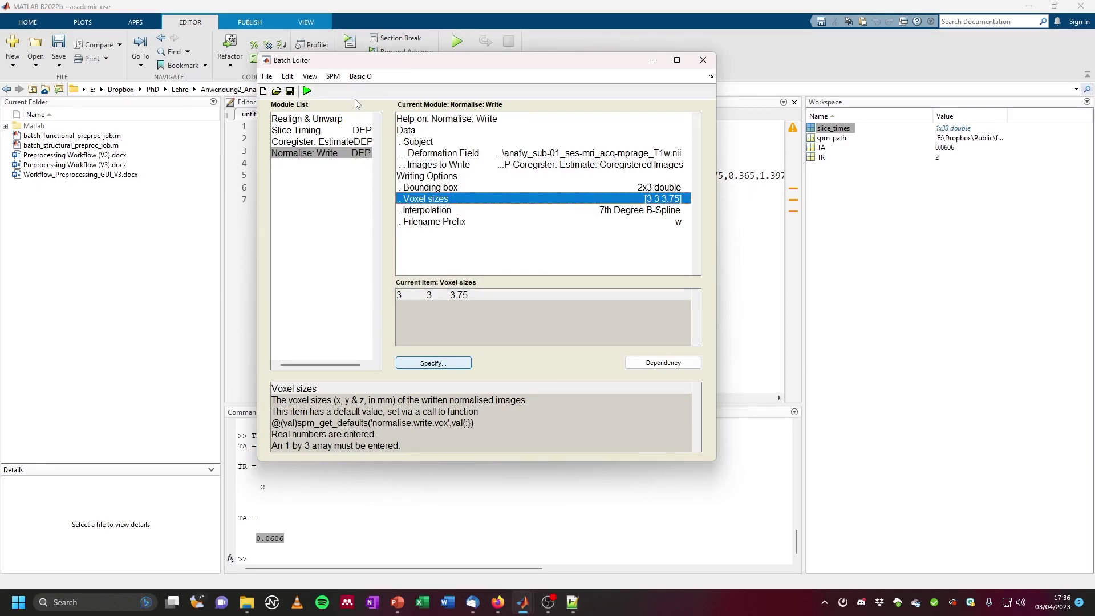
Add a spatial Smooth module to the end of the batch and show its settings.
{"action": "left_click", "coordinate": [336, 79]}
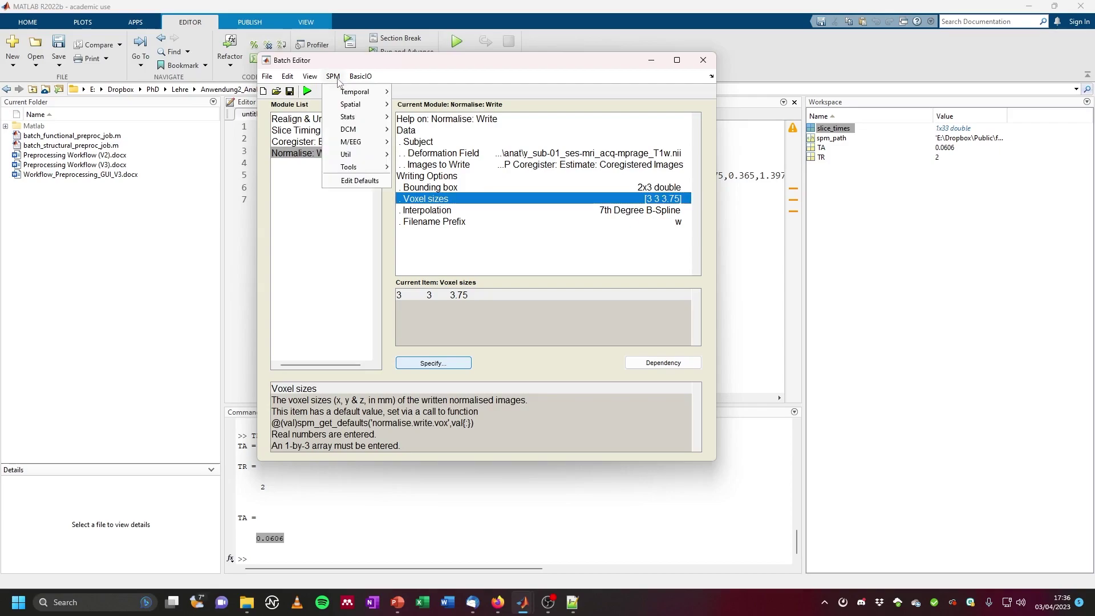
{"action": "mouse_move", "coordinate": [348, 109]}
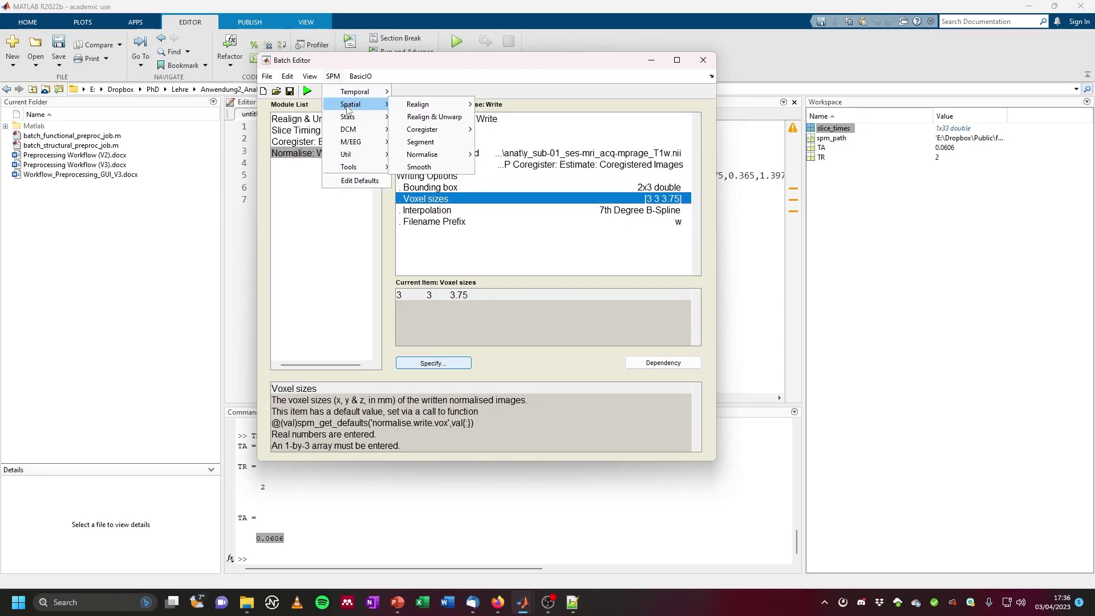
{"action": "left_click", "coordinate": [421, 167]}
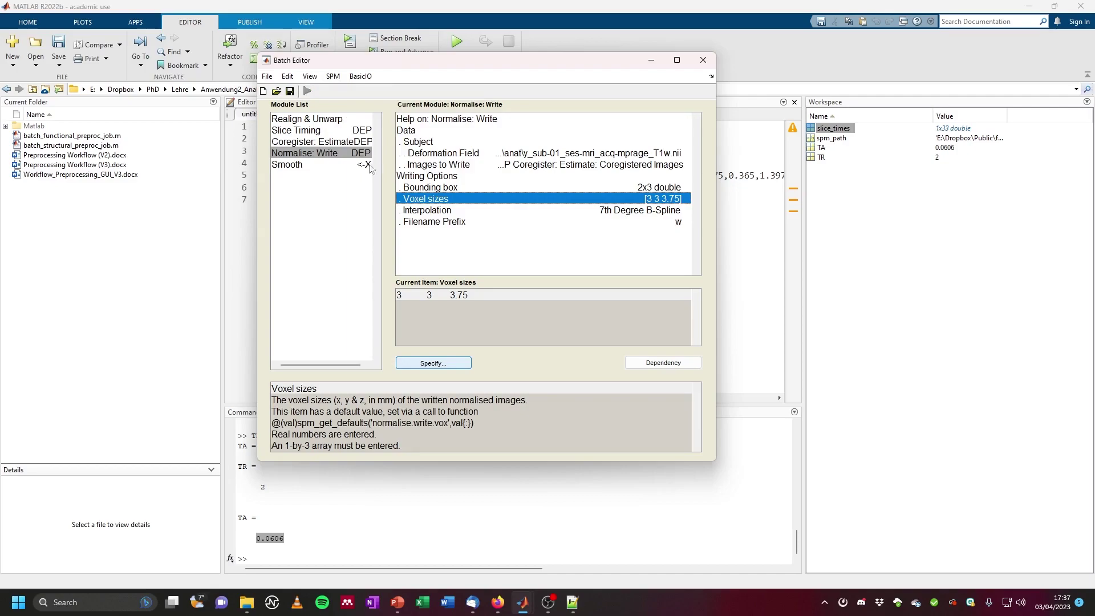
{"action": "left_click", "coordinate": [335, 166]}
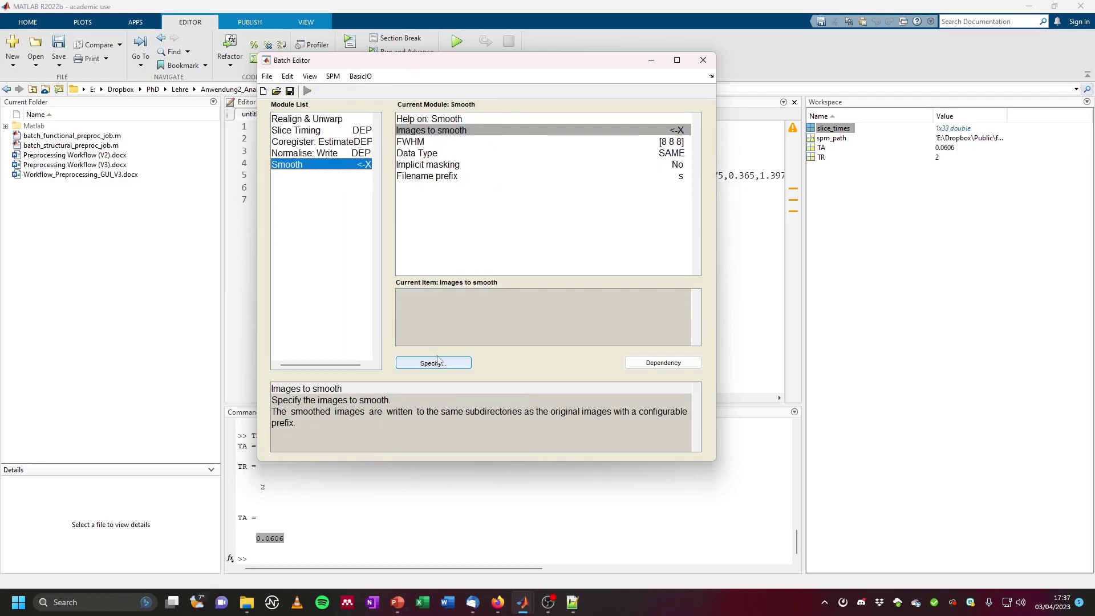
Set the Smooth module's Images to smooth to a dependency on Normalise: Write: Normalised Images (Subj 1).
{"action": "left_click", "coordinate": [477, 132]}
{"action": "right_click", "coordinate": [479, 131]}
{"action": "left_click", "coordinate": [507, 152]}
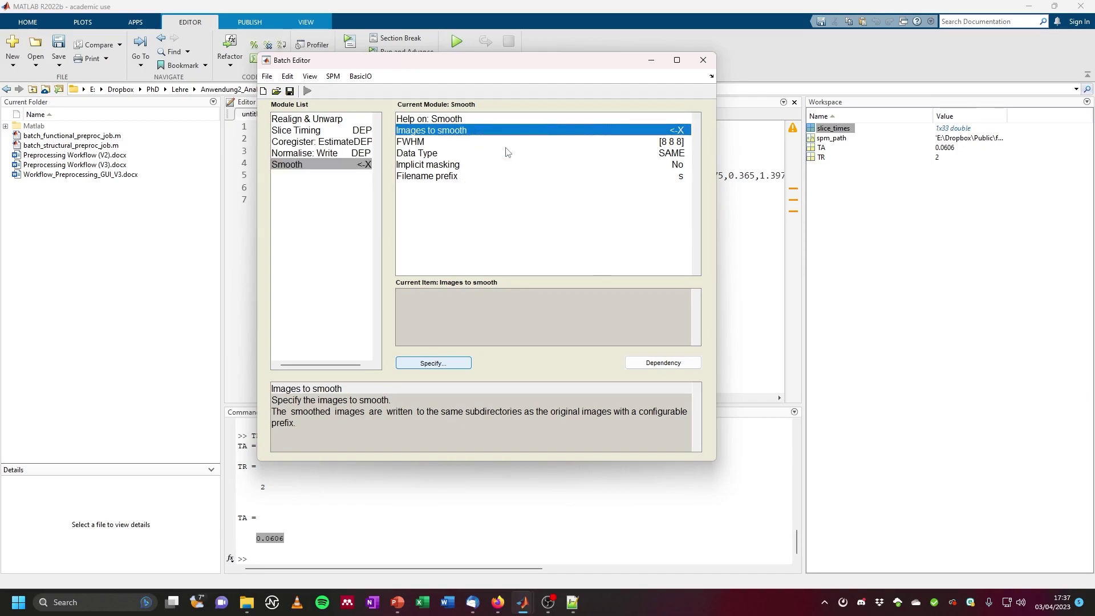
{"action": "left_click", "coordinate": [438, 209]}
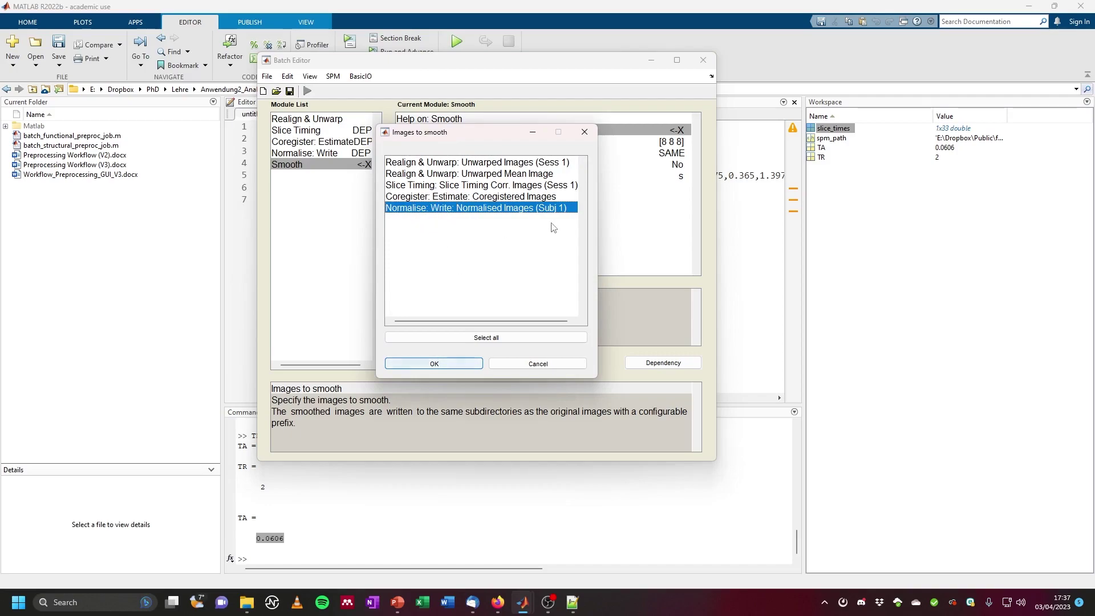
{"action": "key", "text": "Return"}
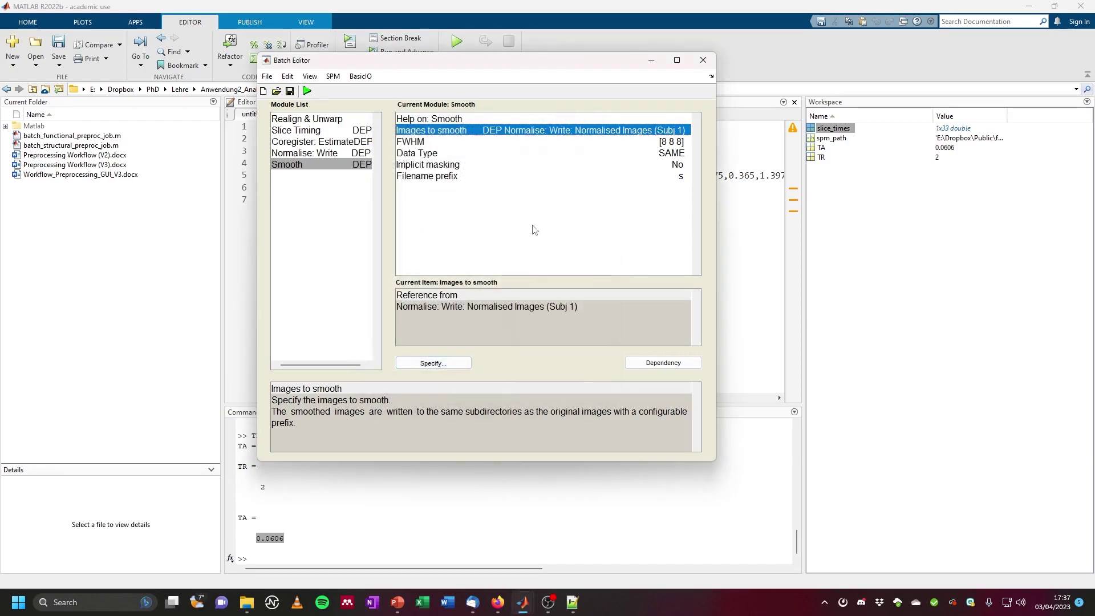
Check the Normalise: Write voxel sizes and set the Smooth module's FWHM to 6 6 7.5.
{"action": "left_click", "coordinate": [437, 143]}
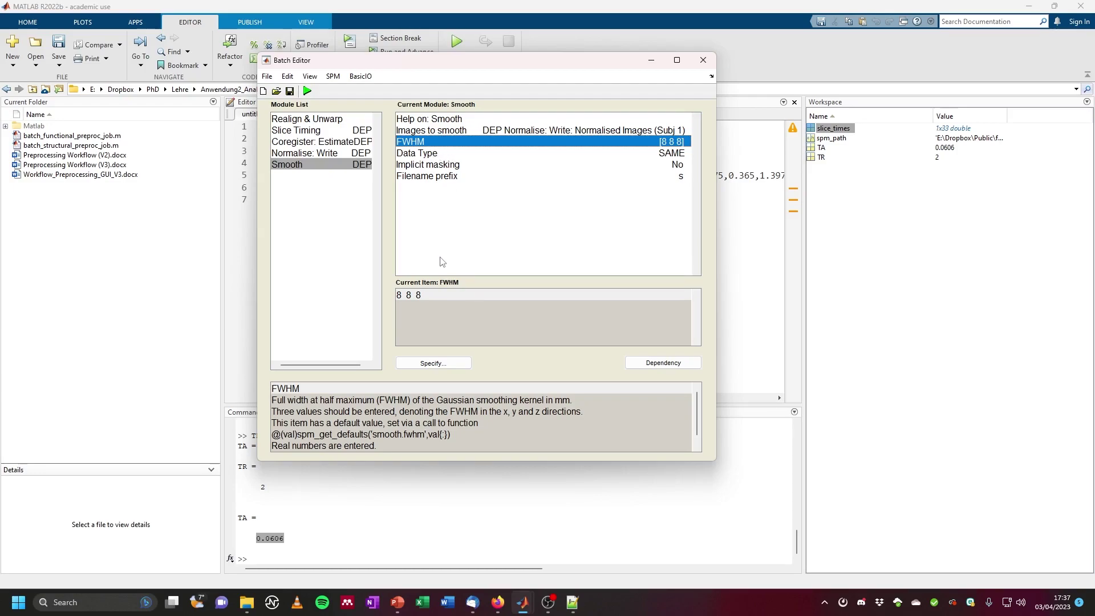
{"action": "left_click", "coordinate": [337, 156]}
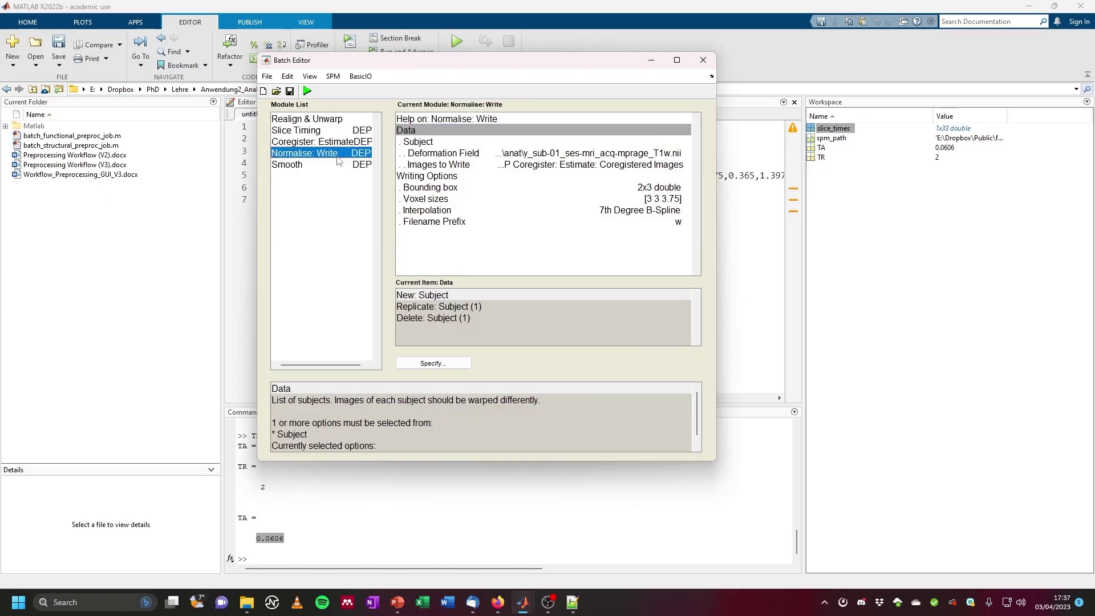
{"action": "left_click", "coordinate": [670, 199]}
{"action": "left_click", "coordinate": [297, 167]}
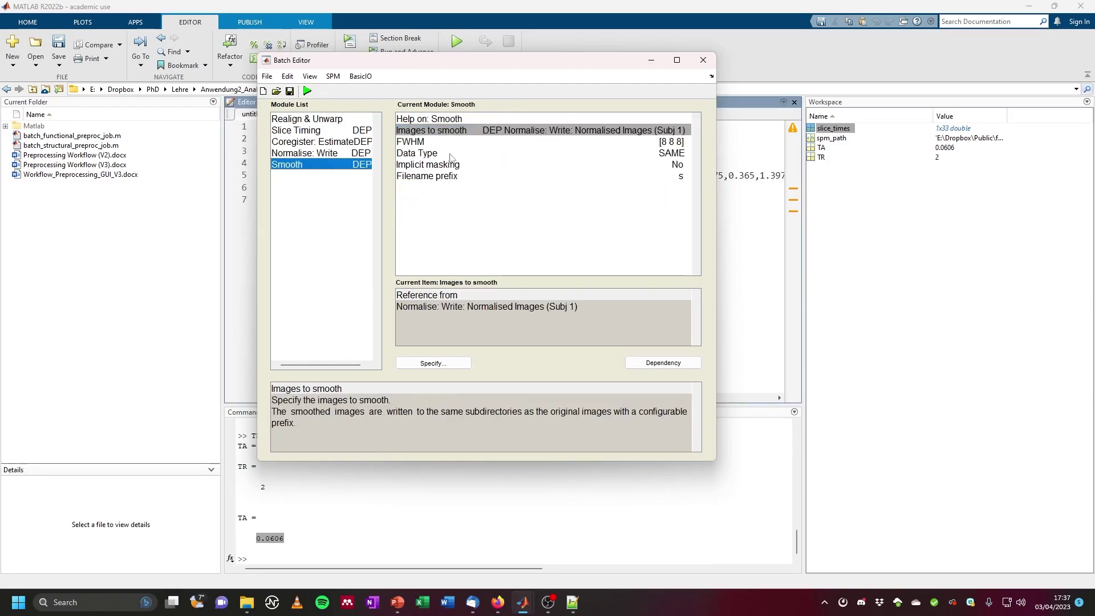
{"action": "left_click", "coordinate": [450, 142]}
{"action": "left_click", "coordinate": [450, 363]}
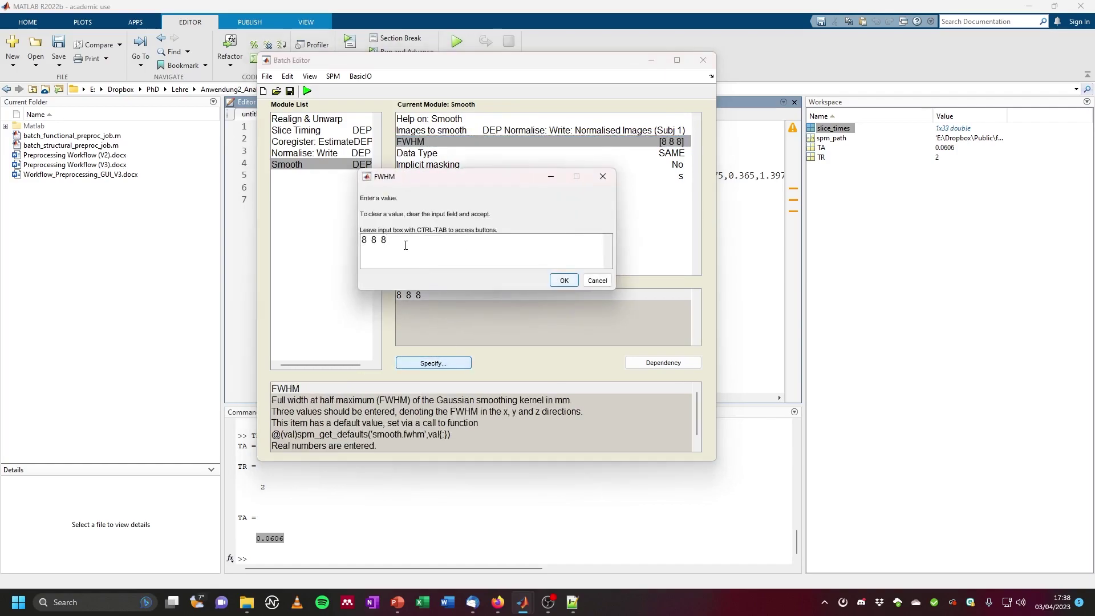
{"action": "key", "text": "ctrl+a"}
{"action": "type", "text": "6 6 7.5"}
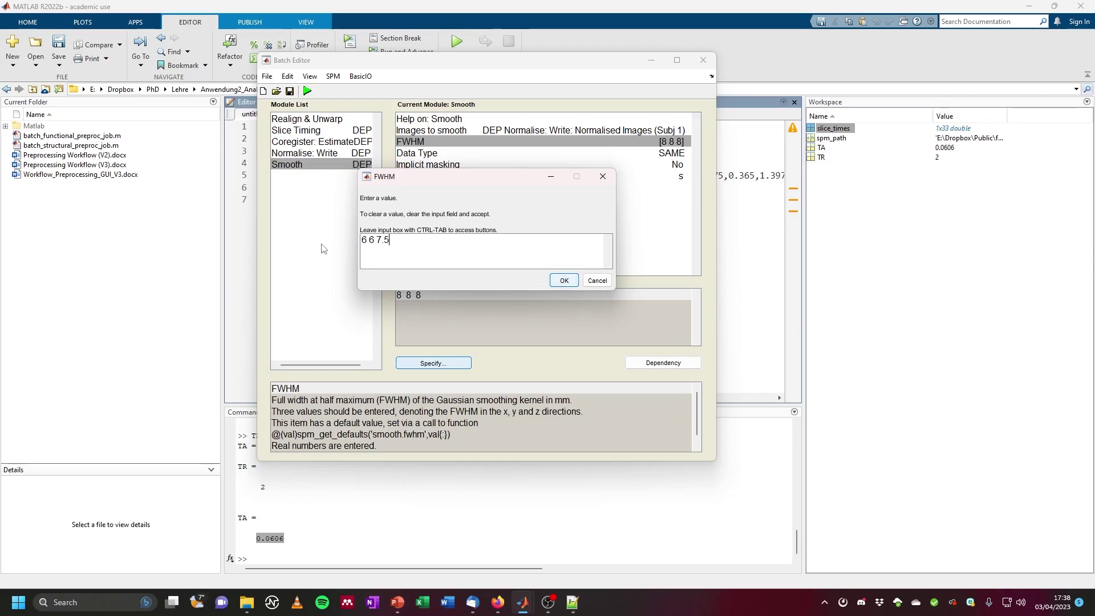
{"action": "left_click", "coordinate": [564, 280]}
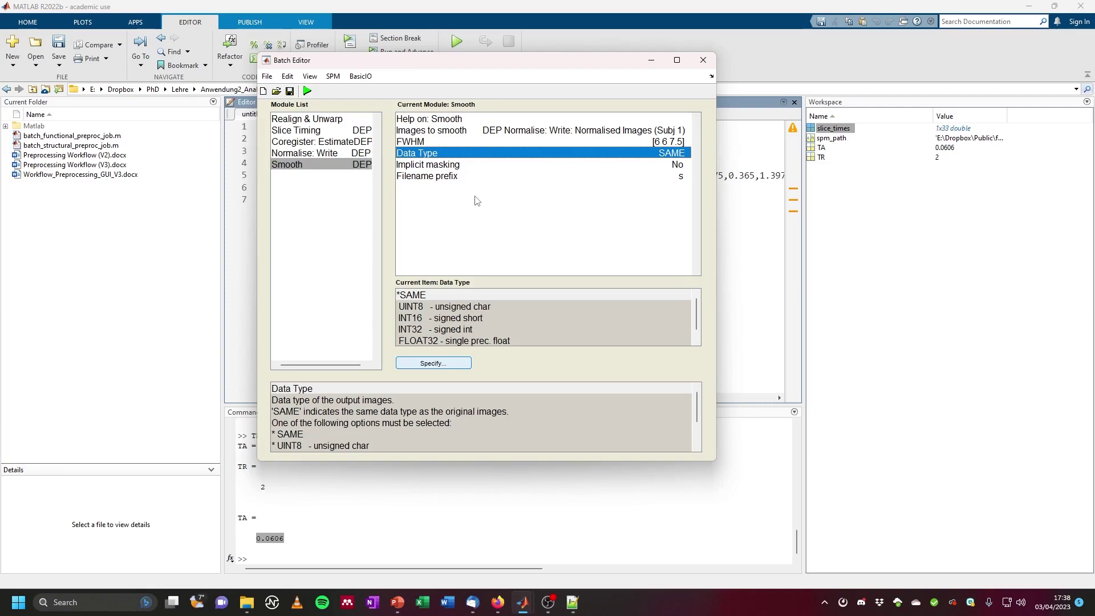
Run the functional preprocessing batch and save the batch and script as batch_preprocessing_functional in the Matlab folder.
{"action": "left_click", "coordinate": [309, 92]}
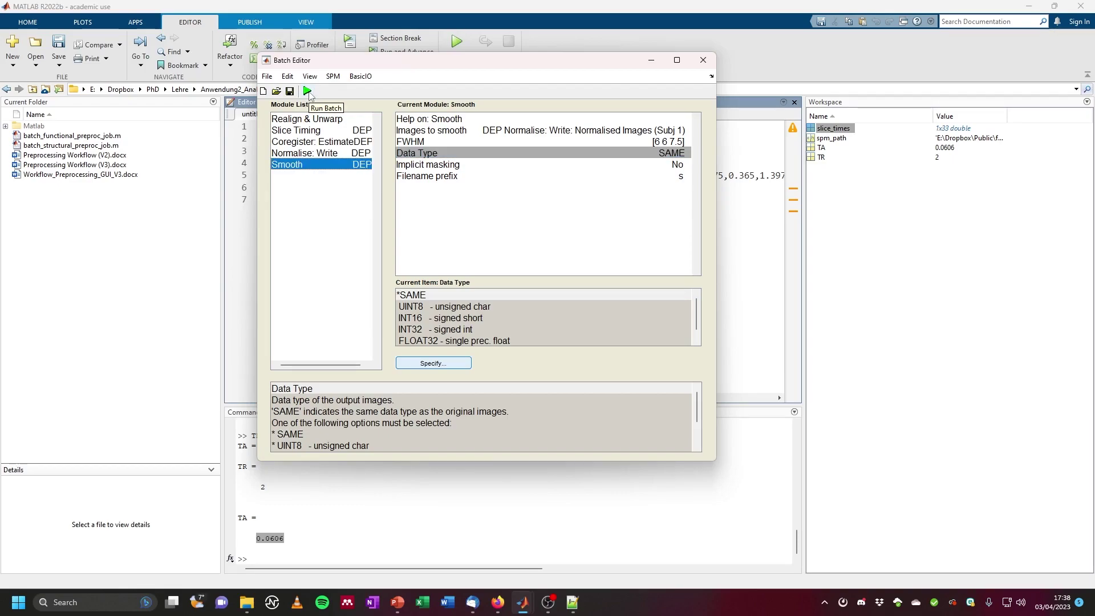
{"action": "left_click", "coordinate": [309, 92]}
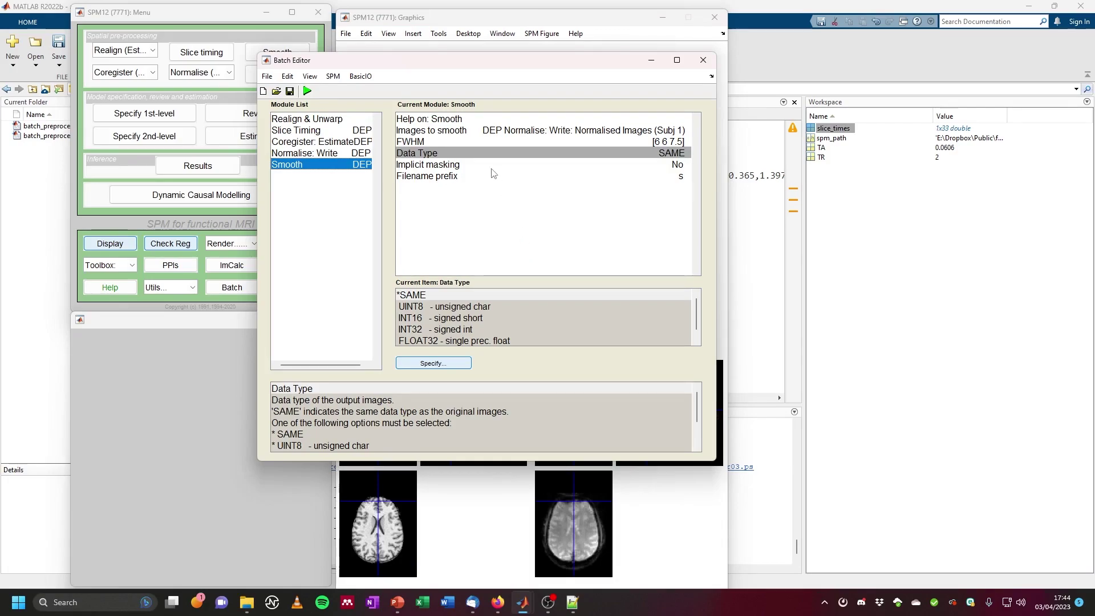
{"action": "left_click", "coordinate": [267, 77]}
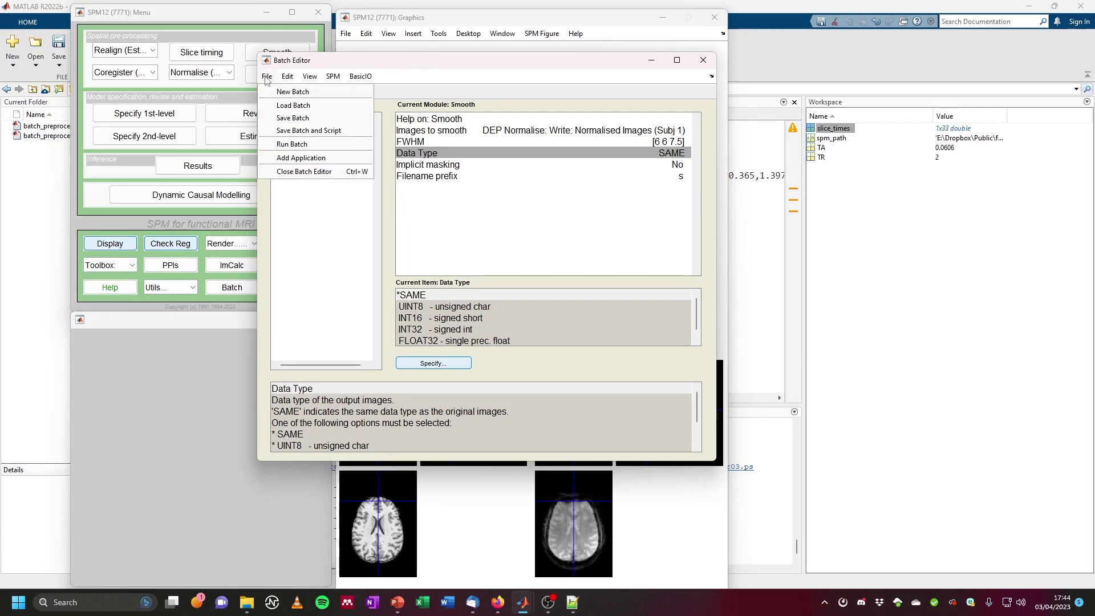
{"action": "left_click", "coordinate": [295, 132]}
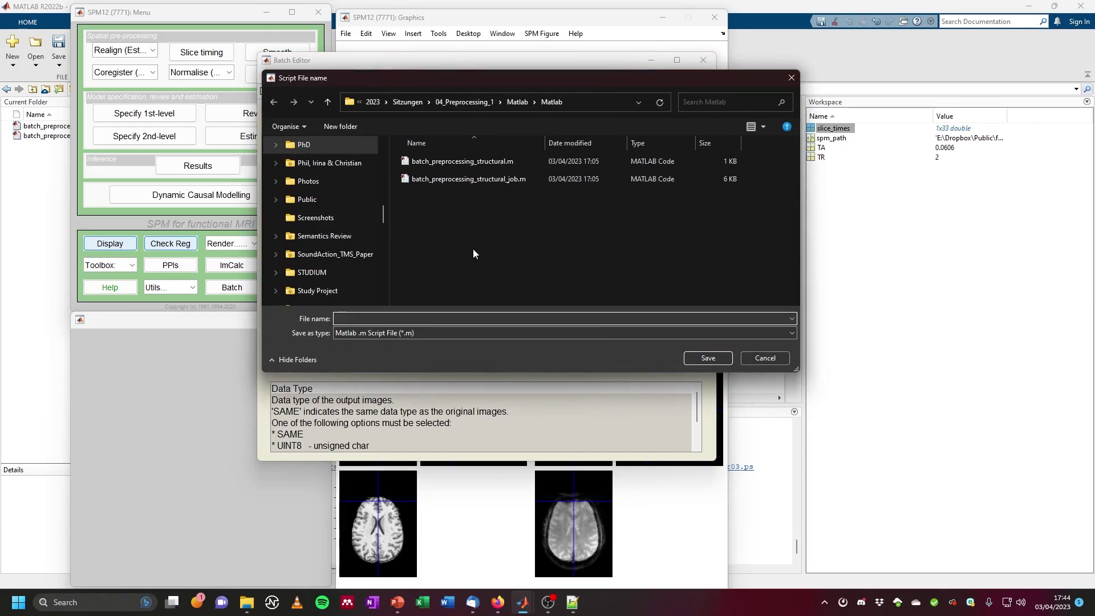
{"action": "type", "text": "batch"}
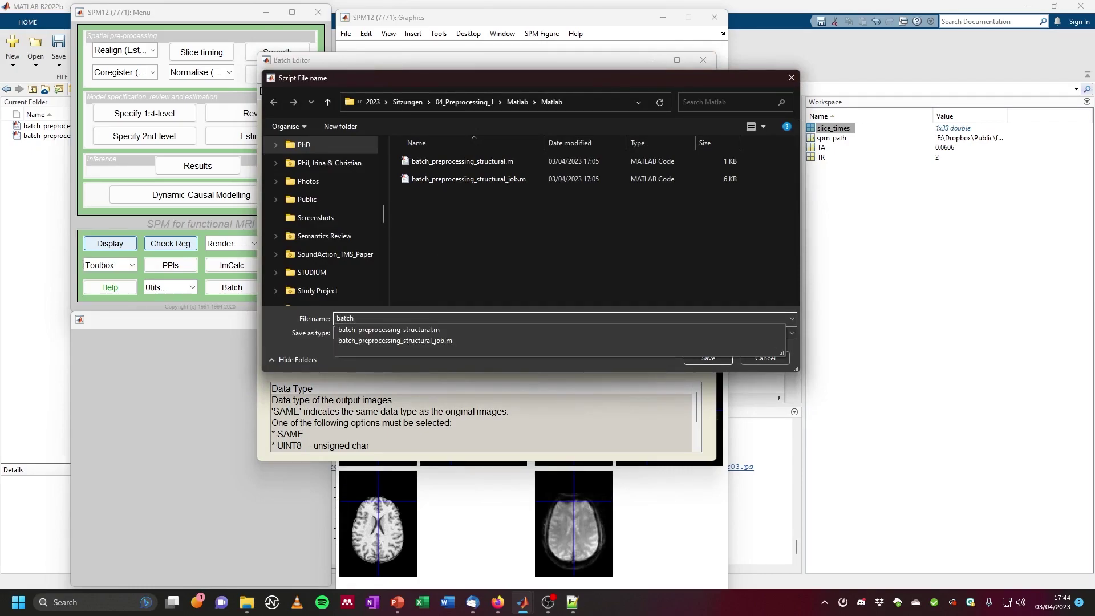
{"action": "type", "text": "_preprocessing_functional"}
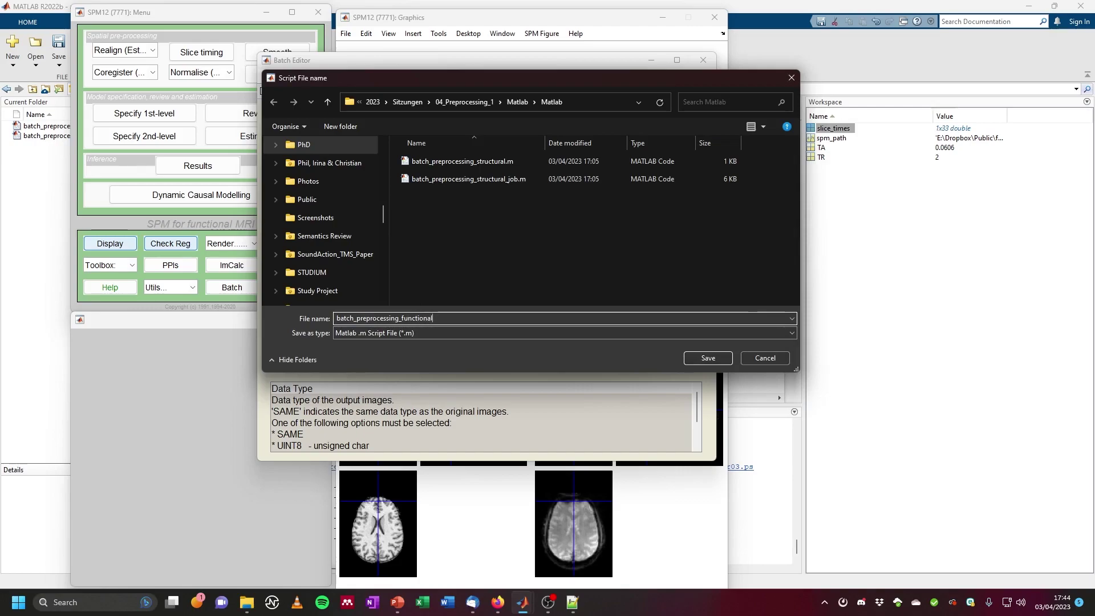
{"action": "key", "text": "Return"}
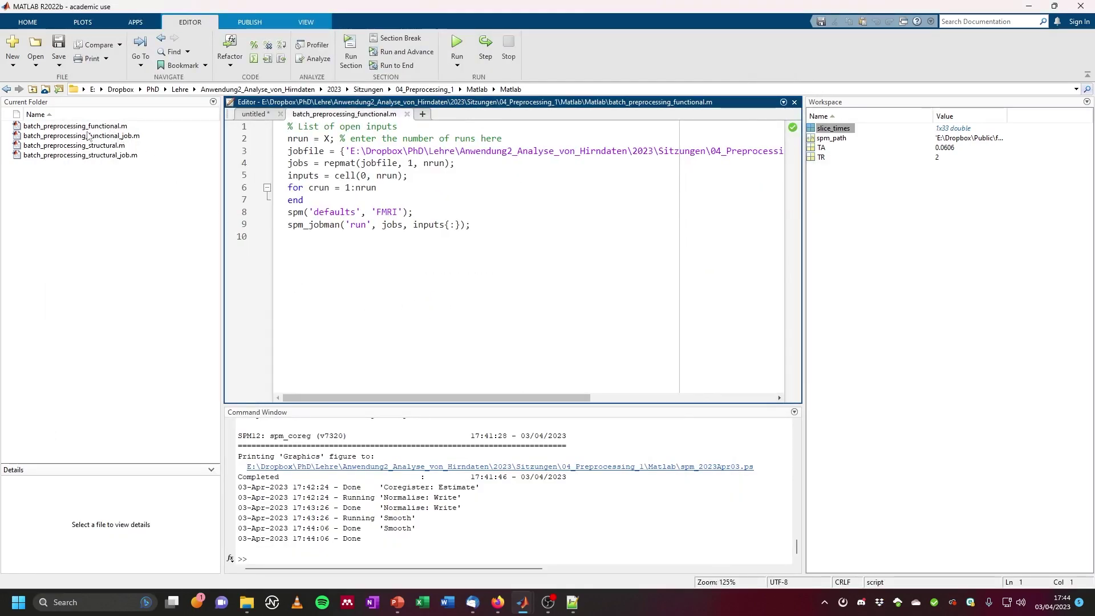
Open batch_preprocessing_functional_job.m from the current folder and look through its Realign & Unwarp scan list.
{"action": "left_click", "coordinate": [94, 129]}
{"action": "double_click", "coordinate": [118, 136]}
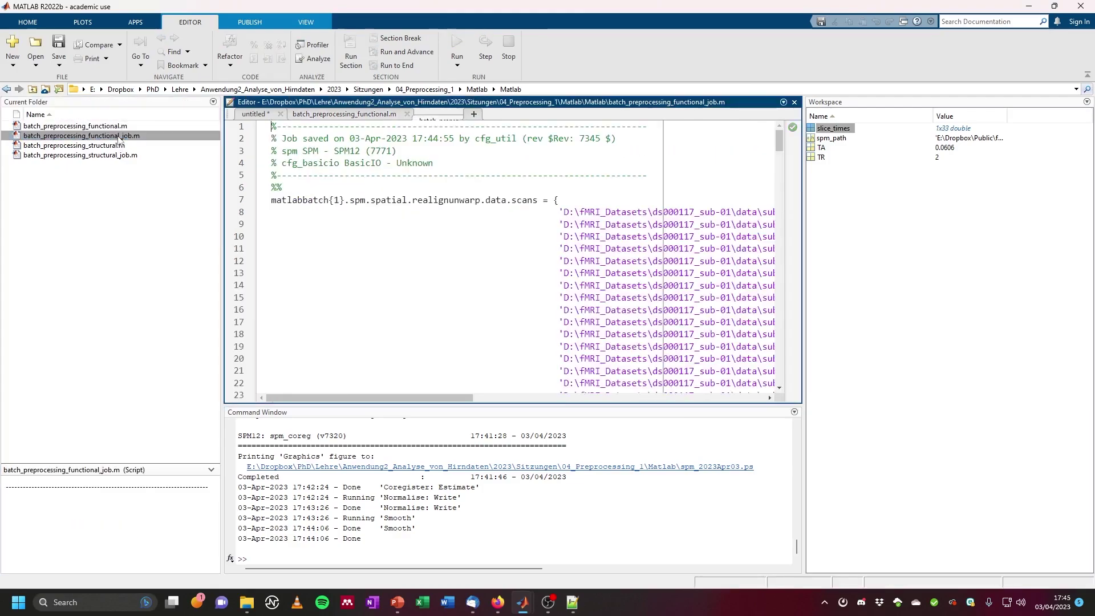
{"action": "scroll", "coordinate": [457, 399], "scroll_direction": "right", "scroll_amount": 5}
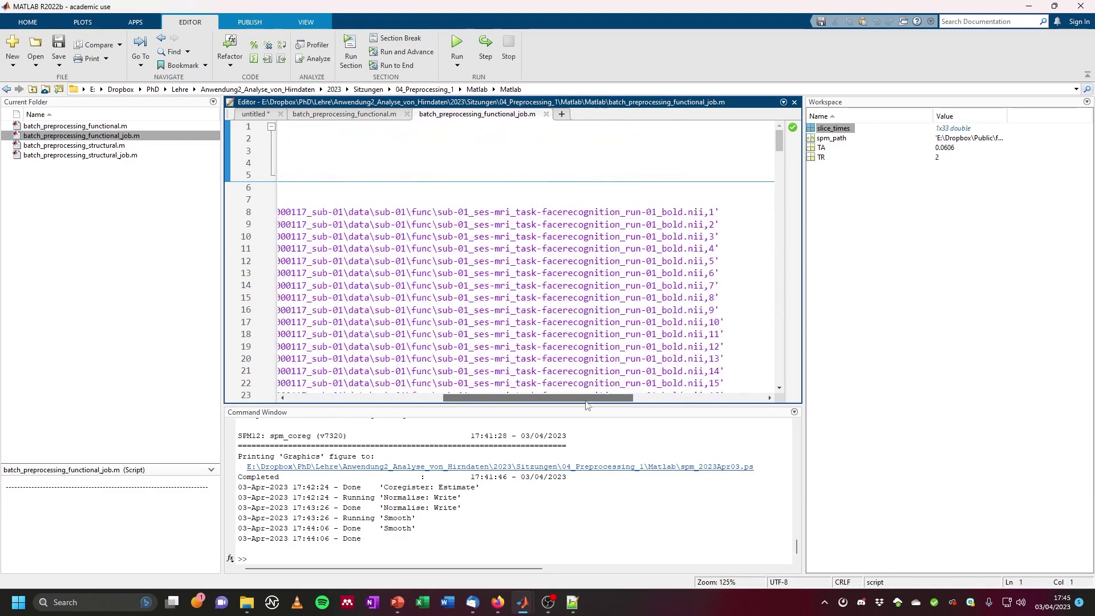
{"action": "scroll", "coordinate": [457, 400], "scroll_direction": "left", "scroll_amount": 5}
{"action": "scroll", "coordinate": [472, 343], "scroll_direction": "down", "scroll_amount": 4}
{"action": "scroll", "coordinate": [472, 342], "scroll_direction": "up", "scroll_amount": 4}
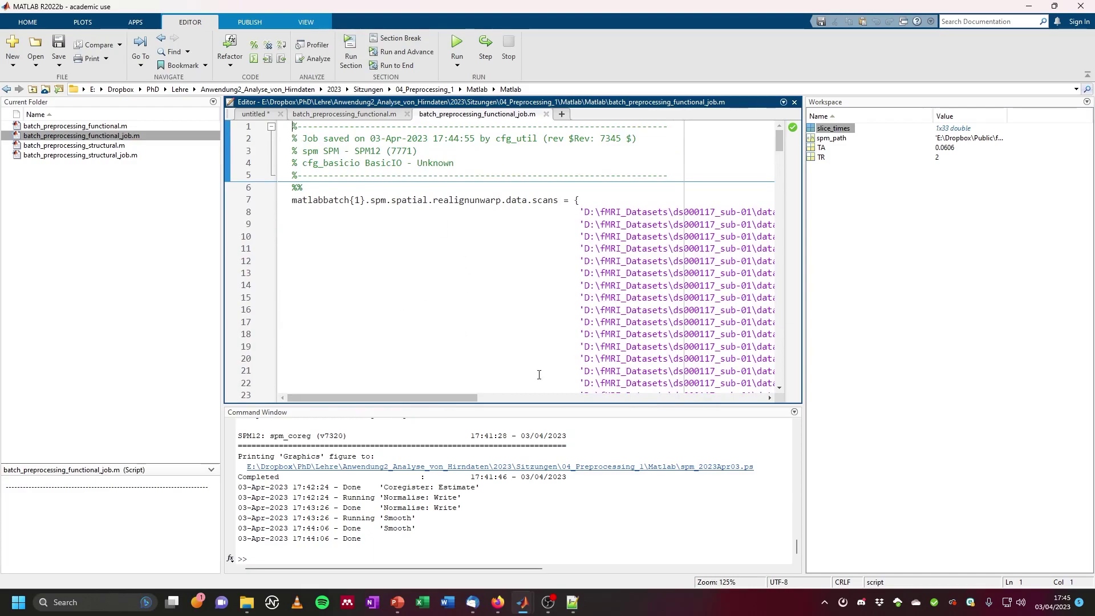
{"action": "scroll", "coordinate": [522, 299], "scroll_direction": "down", "scroll_amount": 20}
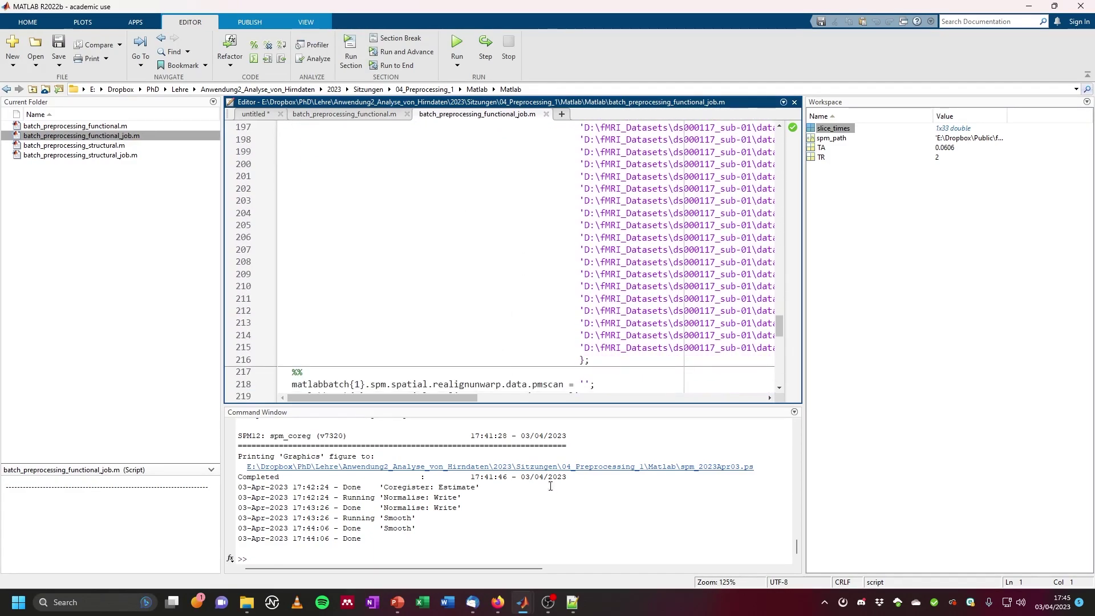
Bring the SPM12 Graphics window and Batch Editor back to the front and close the Batch Editor.
{"action": "mouse_move", "coordinate": [523, 602]}
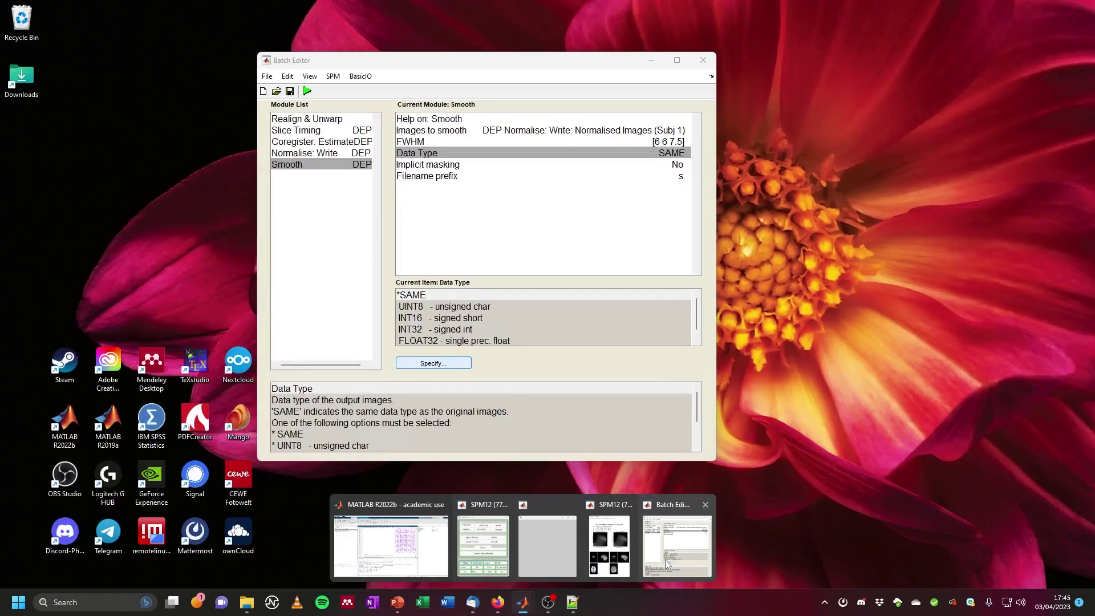
{"action": "left_click", "coordinate": [668, 564]}
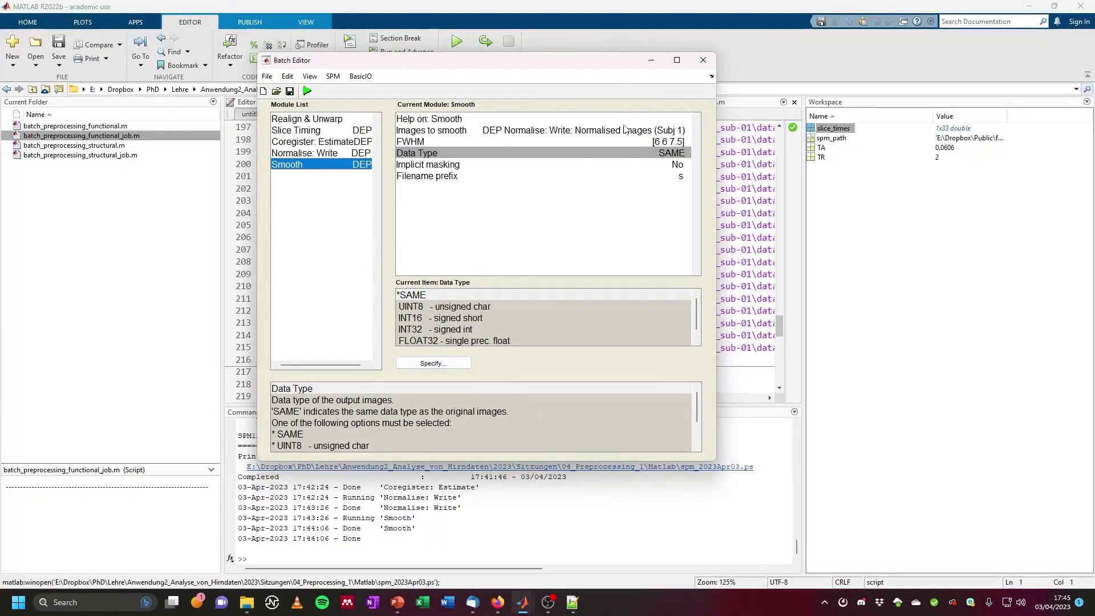
{"action": "mouse_move", "coordinate": [523, 602]}
{"action": "mouse_move", "coordinate": [534, 576]}
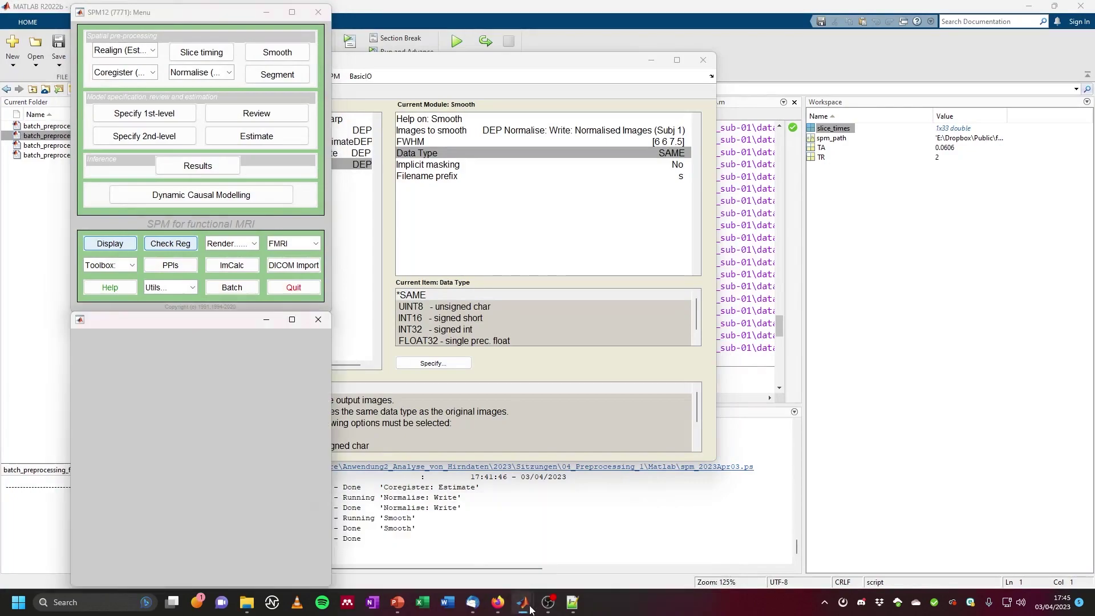
{"action": "left_click", "coordinate": [609, 545]}
{"action": "mouse_move", "coordinate": [523, 603]}
{"action": "left_click", "coordinate": [685, 542]}
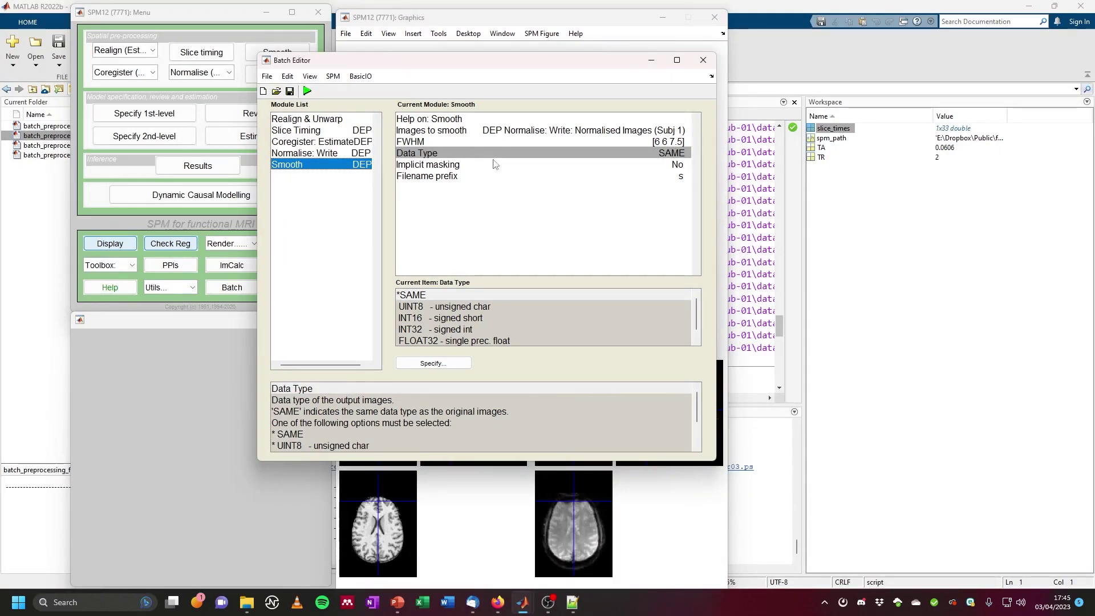
{"action": "left_click", "coordinate": [703, 60]}
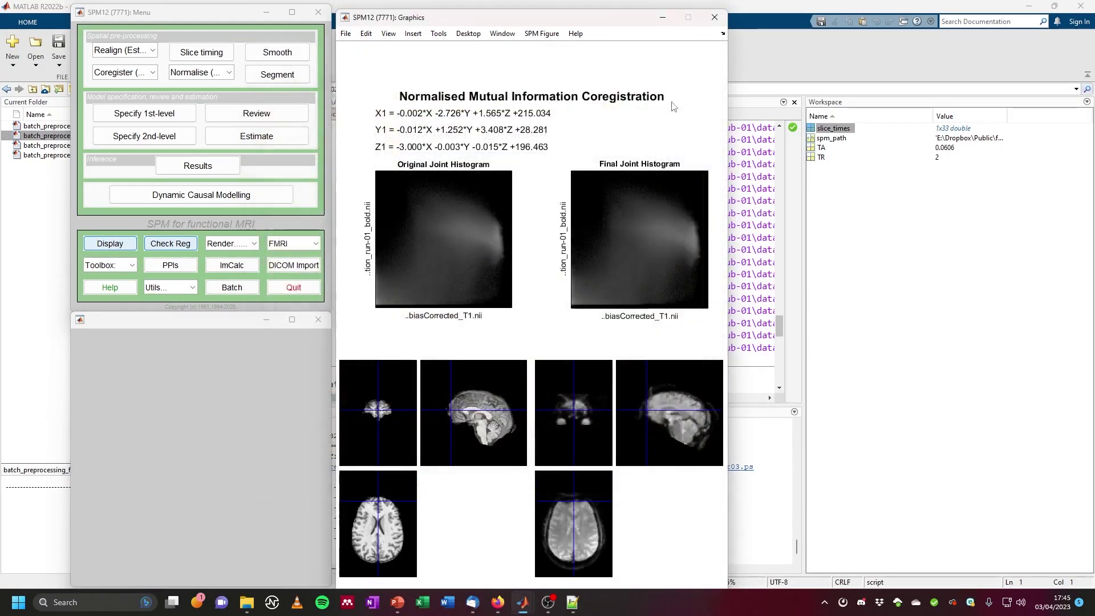
Reopen the Batch Editor and load the saved job batch_preprocessing_functional_job.m.
{"action": "left_click", "coordinate": [232, 287]}
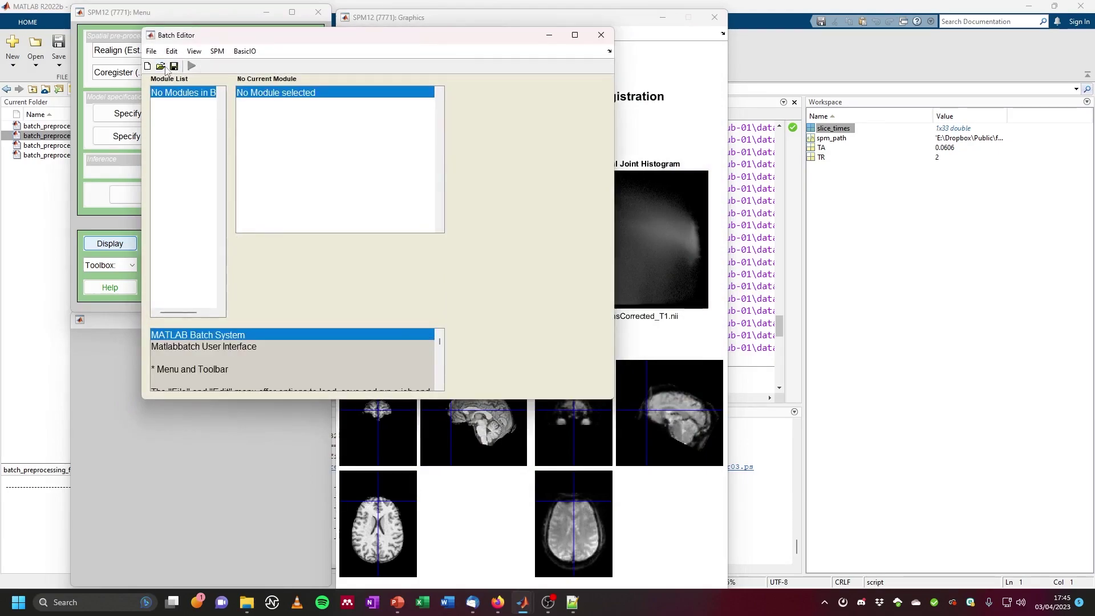
{"action": "left_click", "coordinate": [162, 66]}
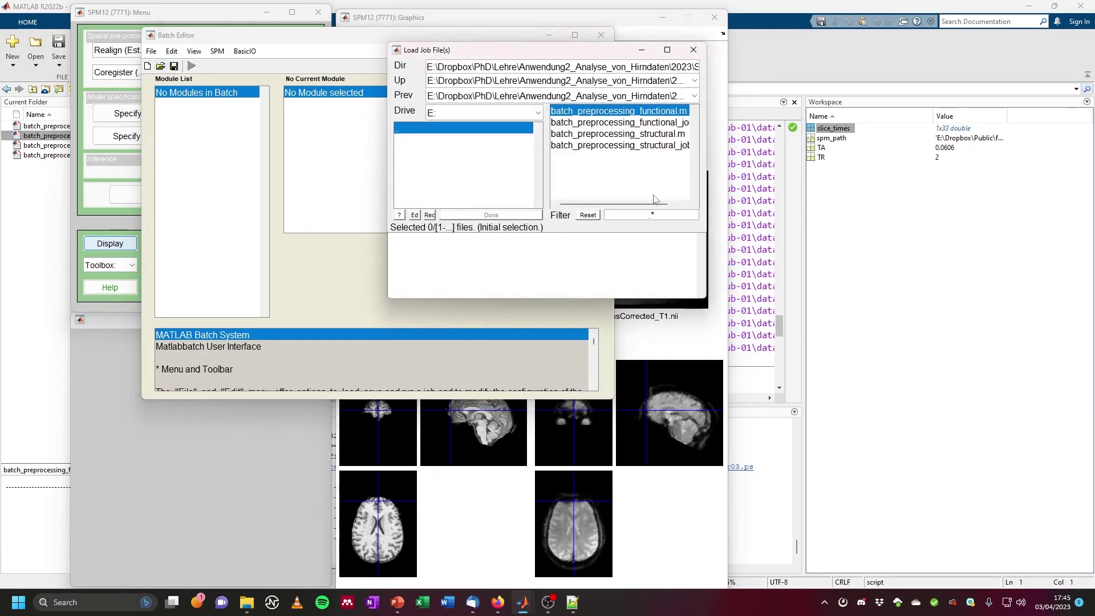
{"action": "left_click_drag", "start_coordinate": [656, 204], "coordinate": [680, 208]}
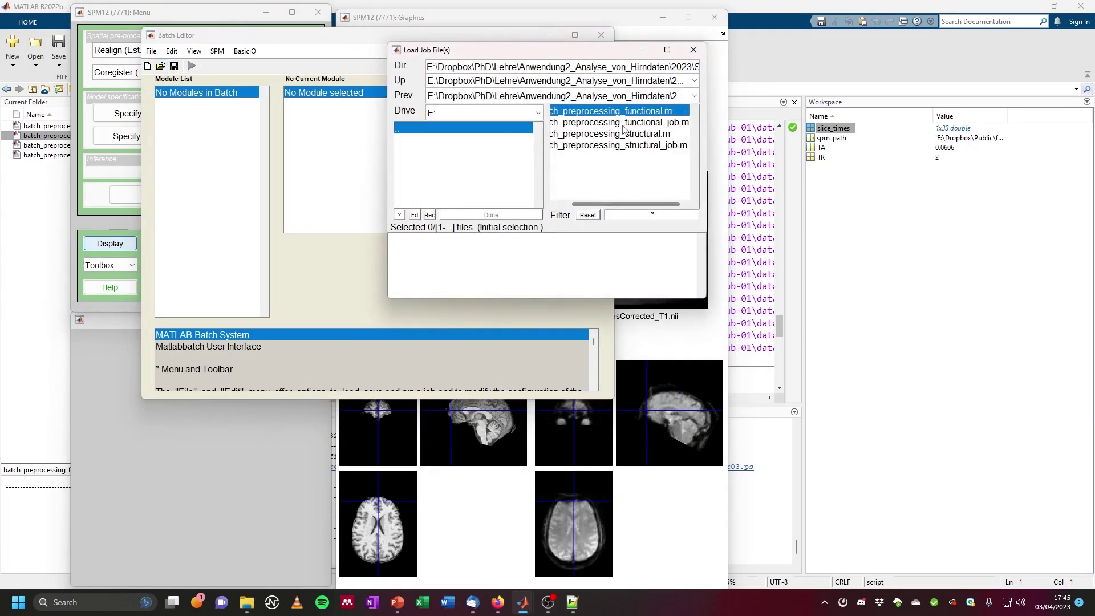
{"action": "double_click", "coordinate": [656, 123]}
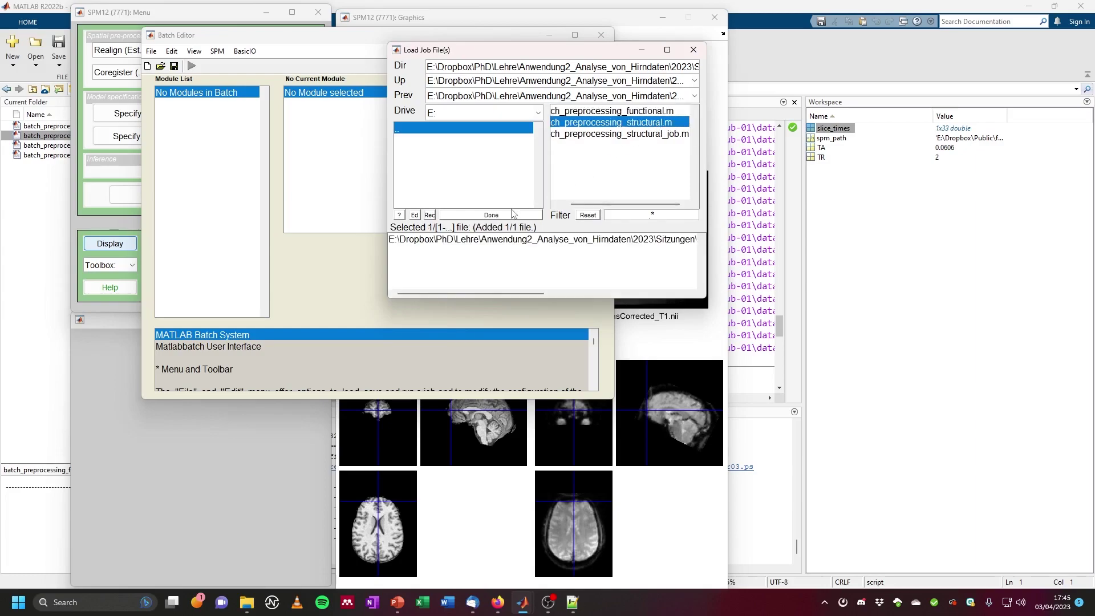
{"action": "left_click", "coordinate": [512, 215]}
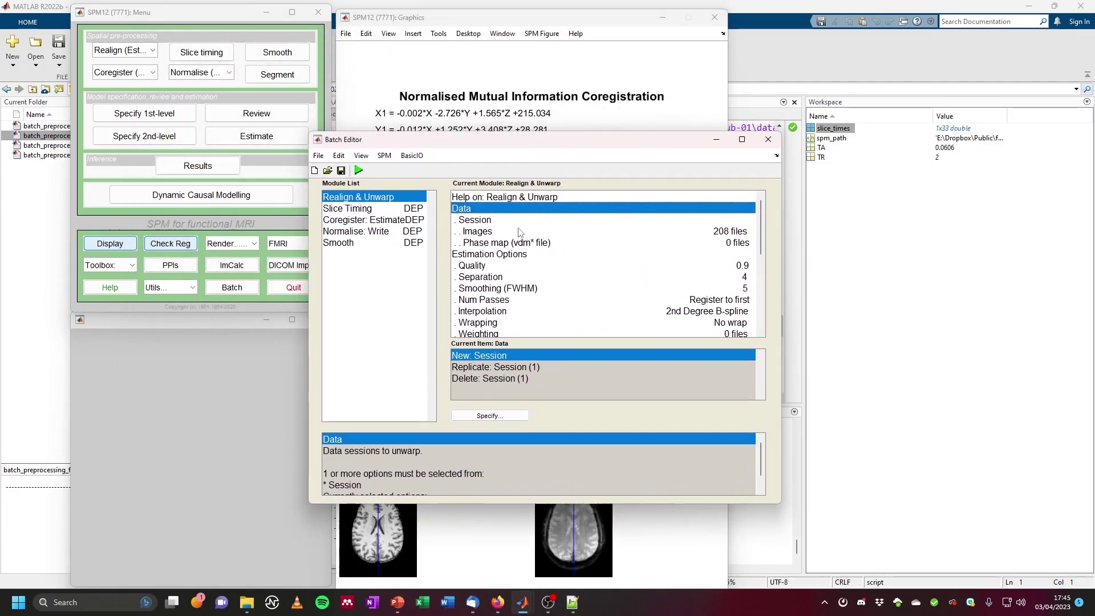
Open the Realign & Unwarp image selection, unselect all scans and close the selection without applying it.
{"action": "left_click", "coordinate": [509, 231]}
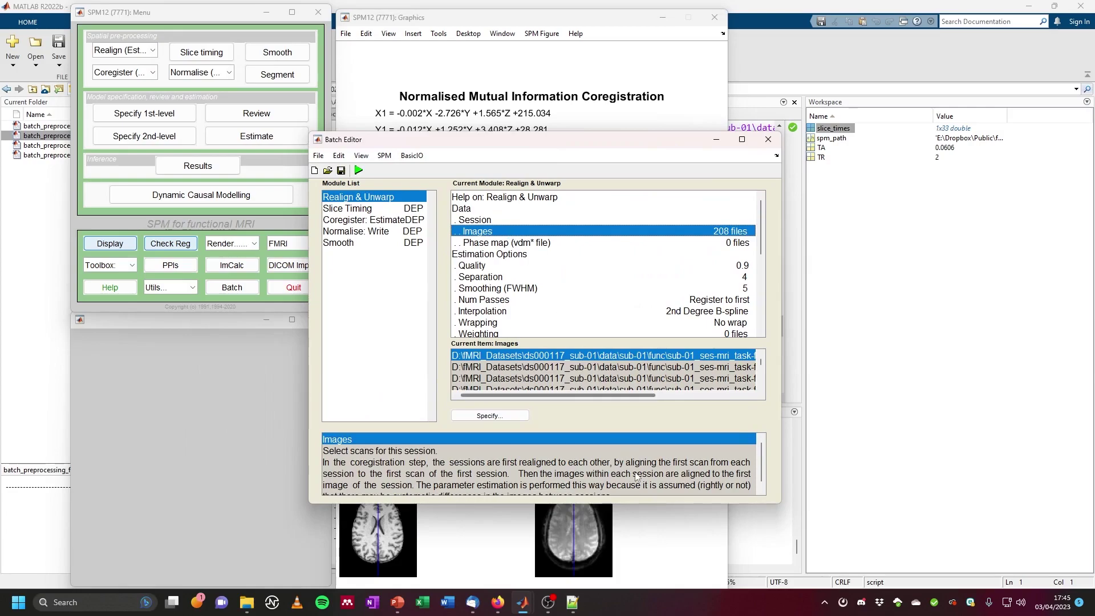
{"action": "left_click", "coordinate": [510, 417]}
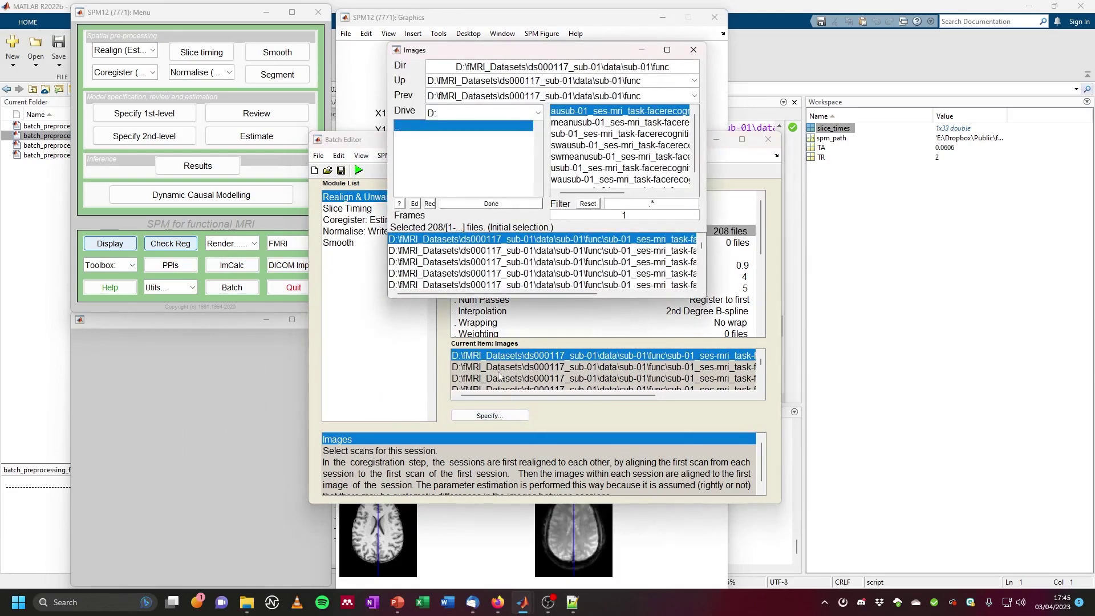
{"action": "right_click", "coordinate": [505, 266]}
{"action": "left_click", "coordinate": [526, 278]}
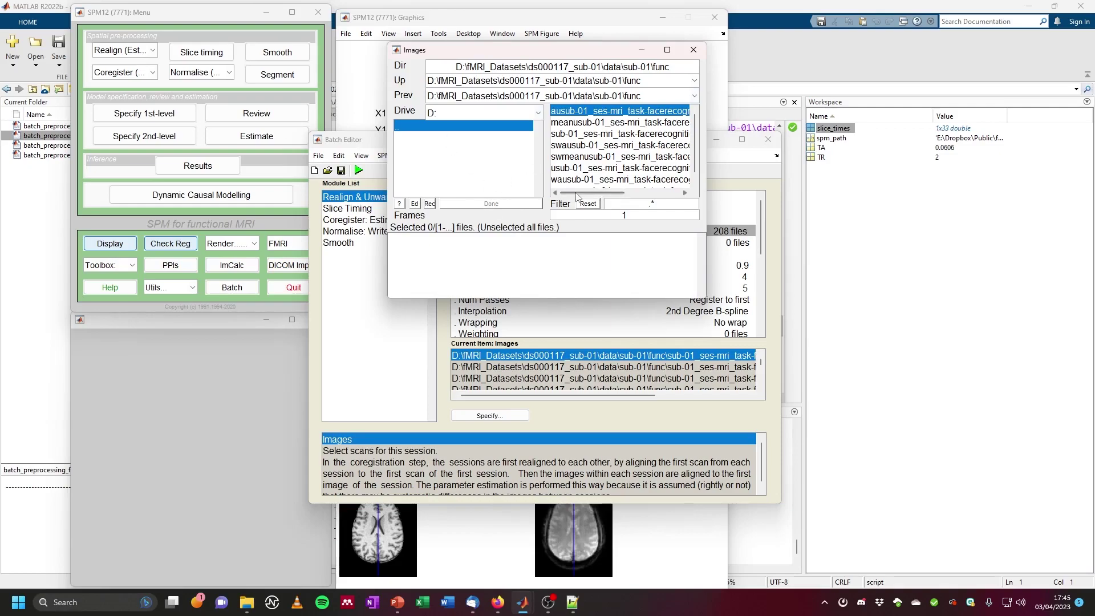
{"action": "left_click", "coordinate": [689, 57]}
Check the loaded batch's Slice Timing parameters, Coregister reference image, Normalise: Write deformation field and Smooth settings.
{"action": "left_click", "coordinate": [370, 209]}
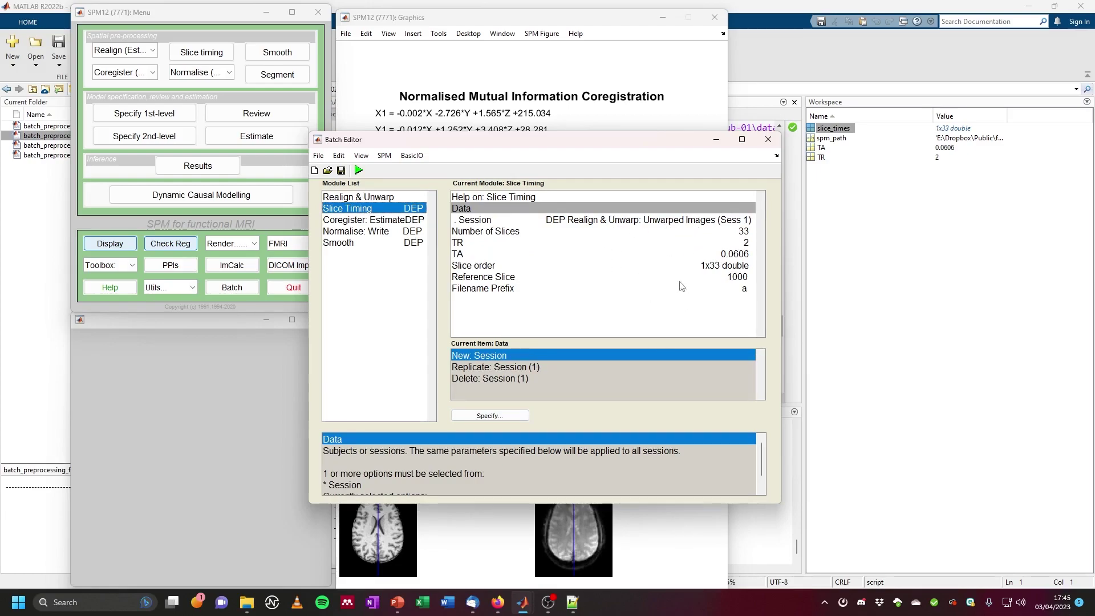
{"action": "left_click", "coordinate": [400, 221]}
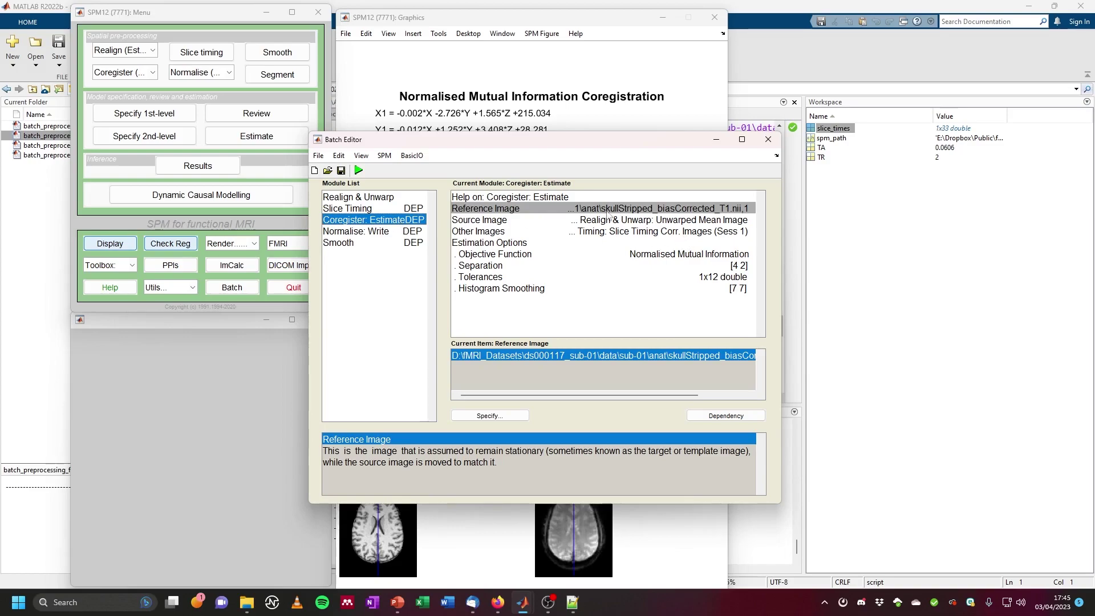
{"action": "left_click", "coordinate": [659, 210]}
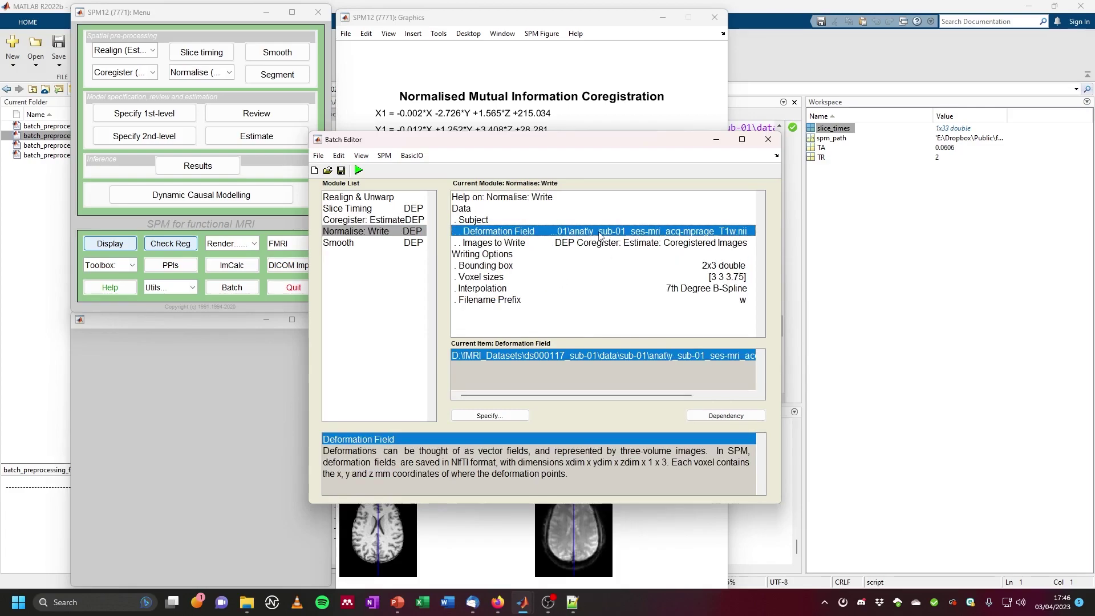
{"action": "left_click", "coordinate": [387, 244]}
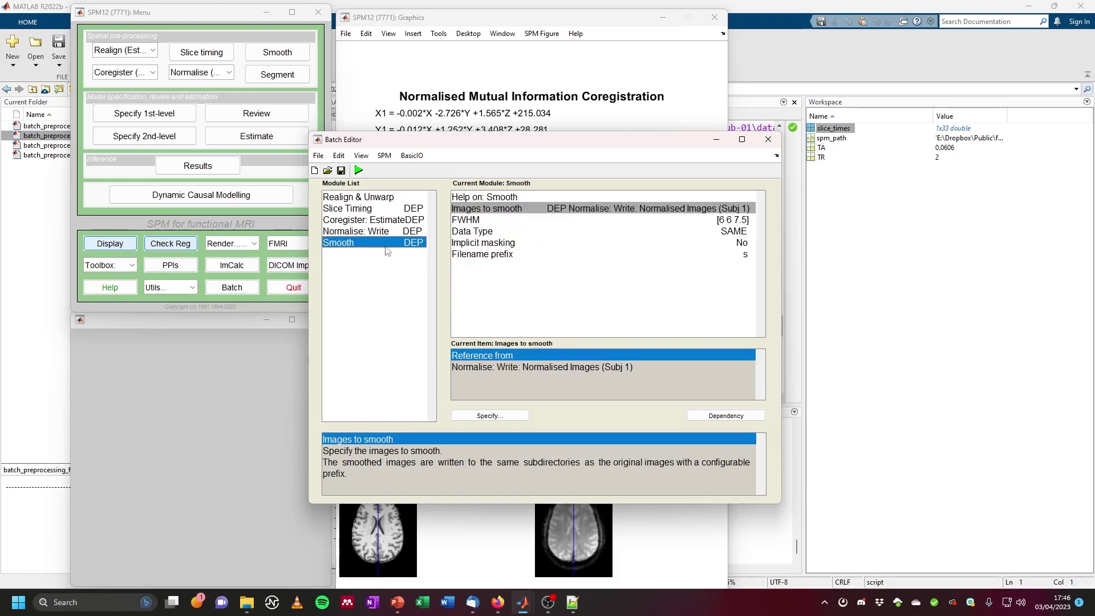
Go back through the modules to Realign & Unwarp, look over its options and close the Batch Editor.
{"action": "left_click", "coordinate": [393, 231]}
{"action": "left_click", "coordinate": [393, 220]}
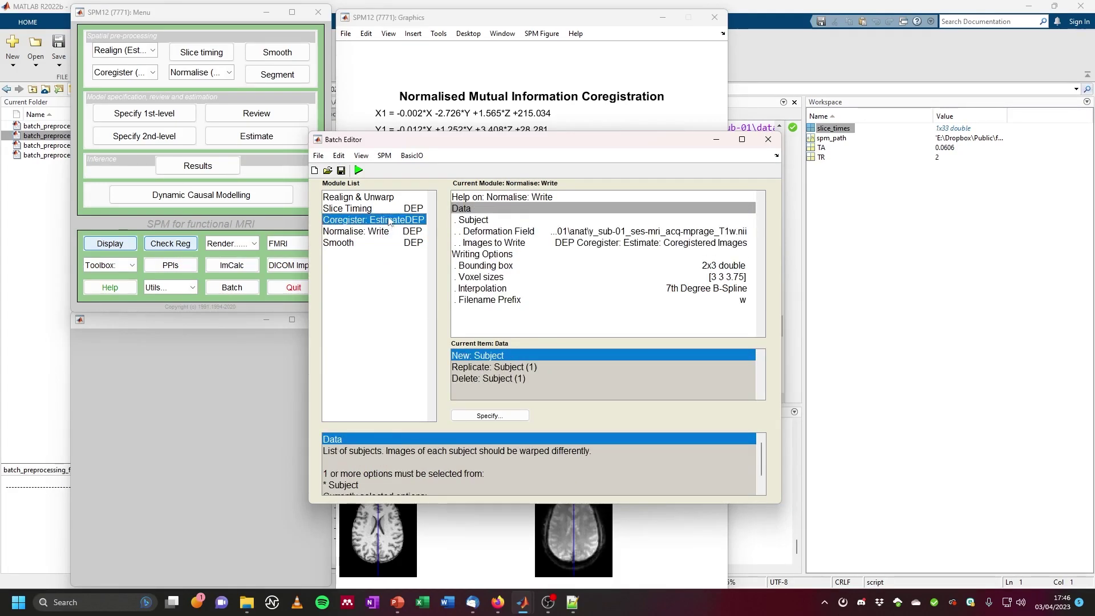
{"action": "left_click", "coordinate": [388, 210]}
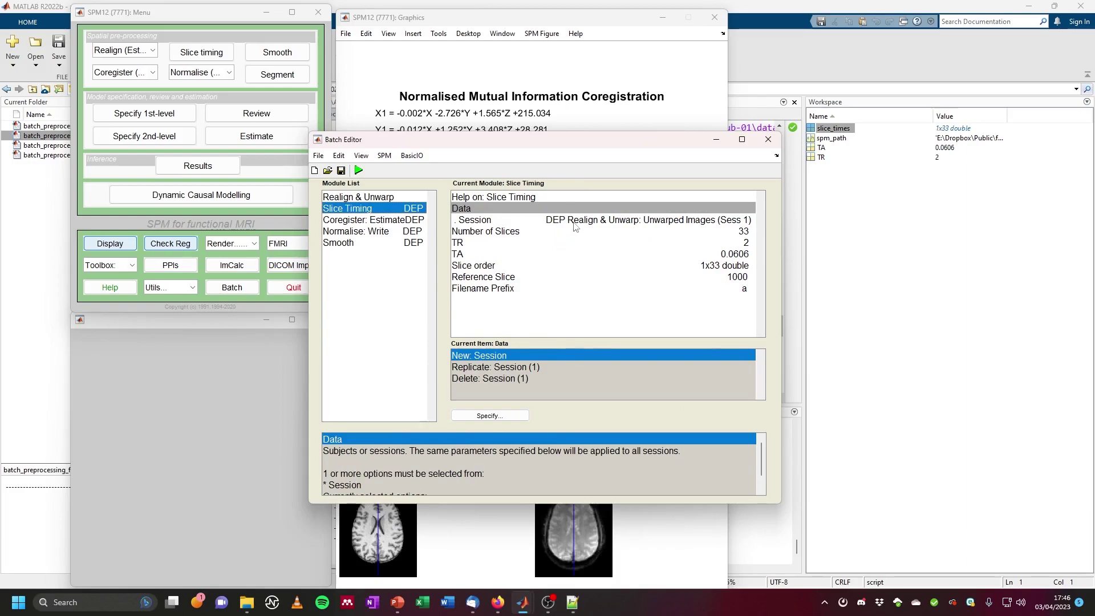
{"action": "left_click", "coordinate": [376, 198]}
{"action": "scroll", "coordinate": [659, 291], "scroll_direction": "down", "scroll_amount": 5}
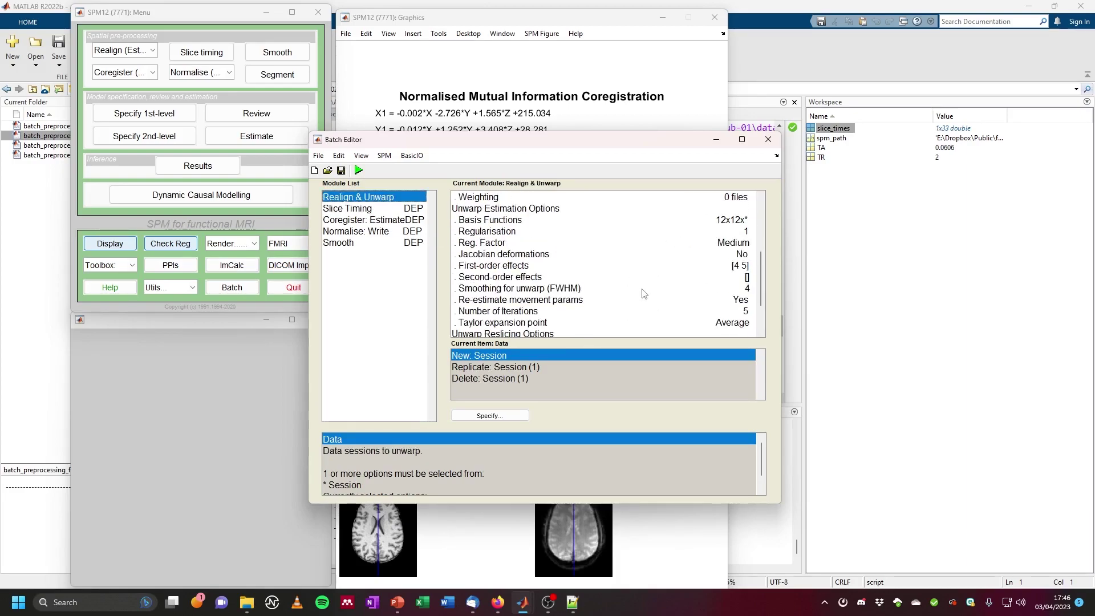
{"action": "scroll", "coordinate": [638, 296], "scroll_direction": "up", "scroll_amount": 4}
{"action": "scroll", "coordinate": [638, 296], "scroll_direction": "up", "scroll_amount": 2}
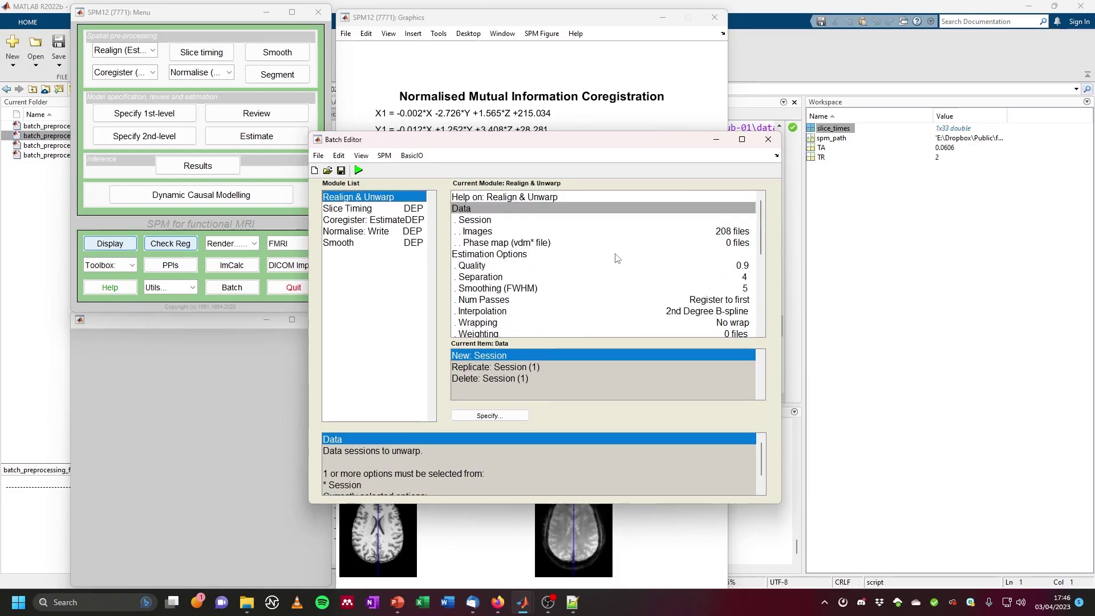
{"action": "left_click", "coordinate": [769, 139]}
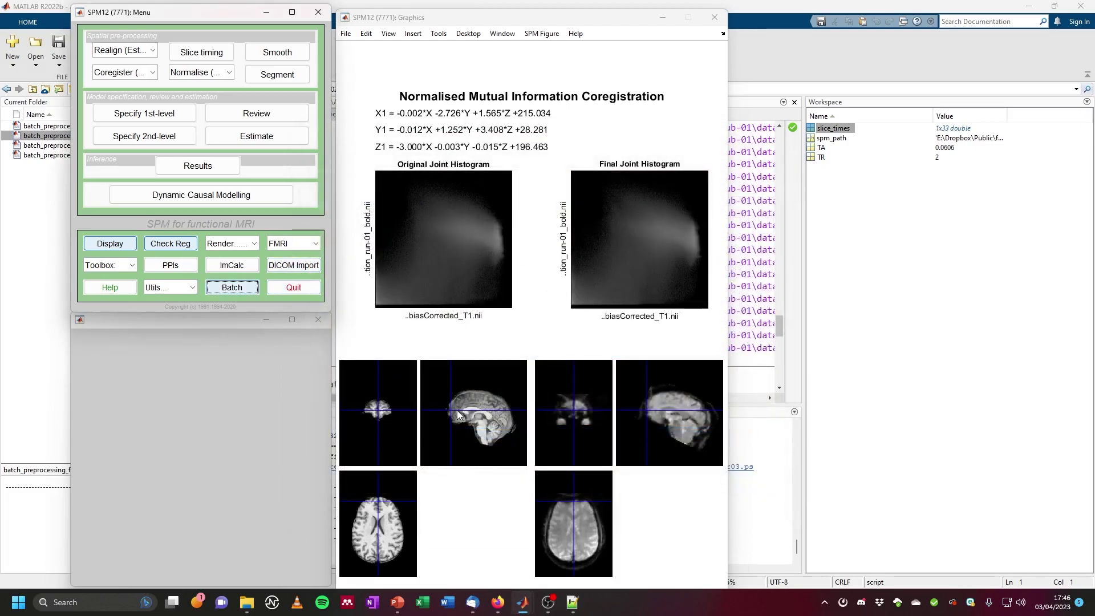
Switch to File Explorer and copy the path of sub-01's func folder, D:\fMRI_Datasets\ds000117_sub-01\data\sub-01\func.
{"action": "left_click", "coordinate": [237, 449]}
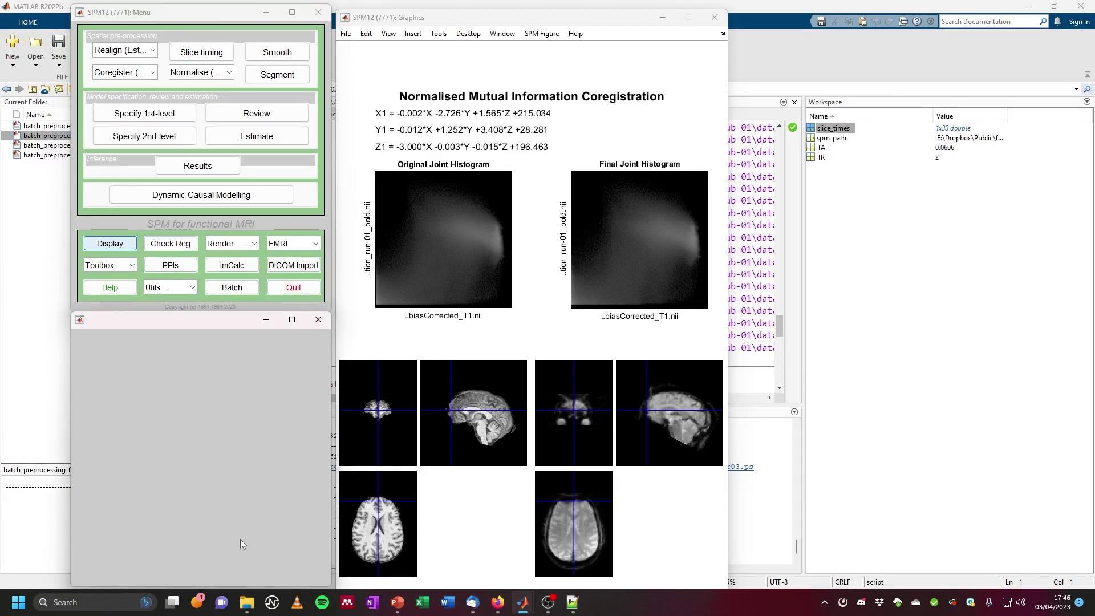
{"action": "left_click", "coordinate": [246, 602]}
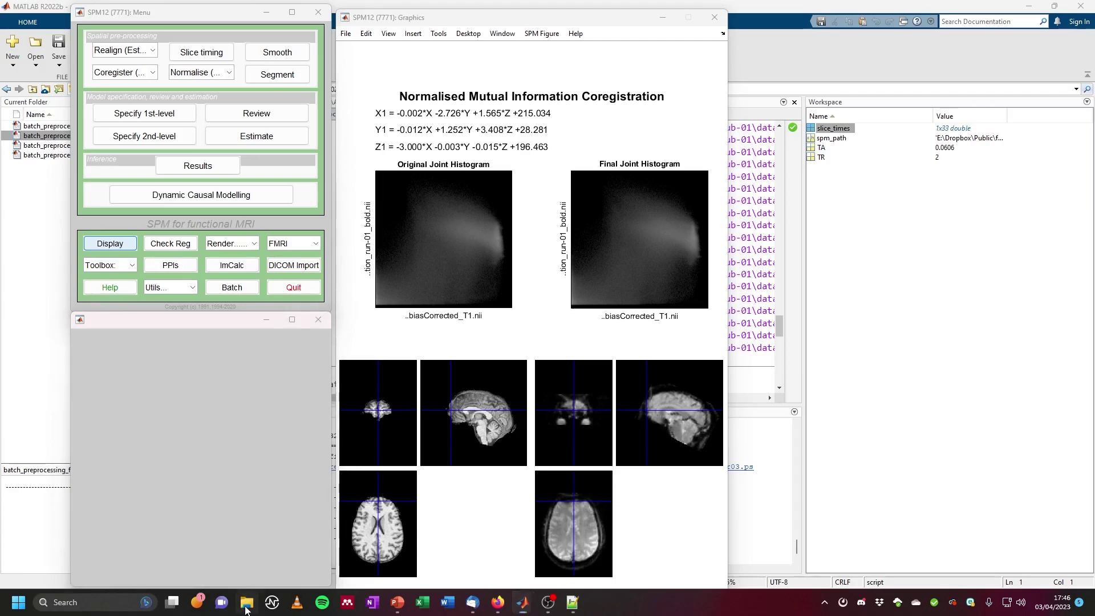
{"action": "left_click", "coordinate": [510, 156]}
{"action": "key", "text": "ctrl+c"}
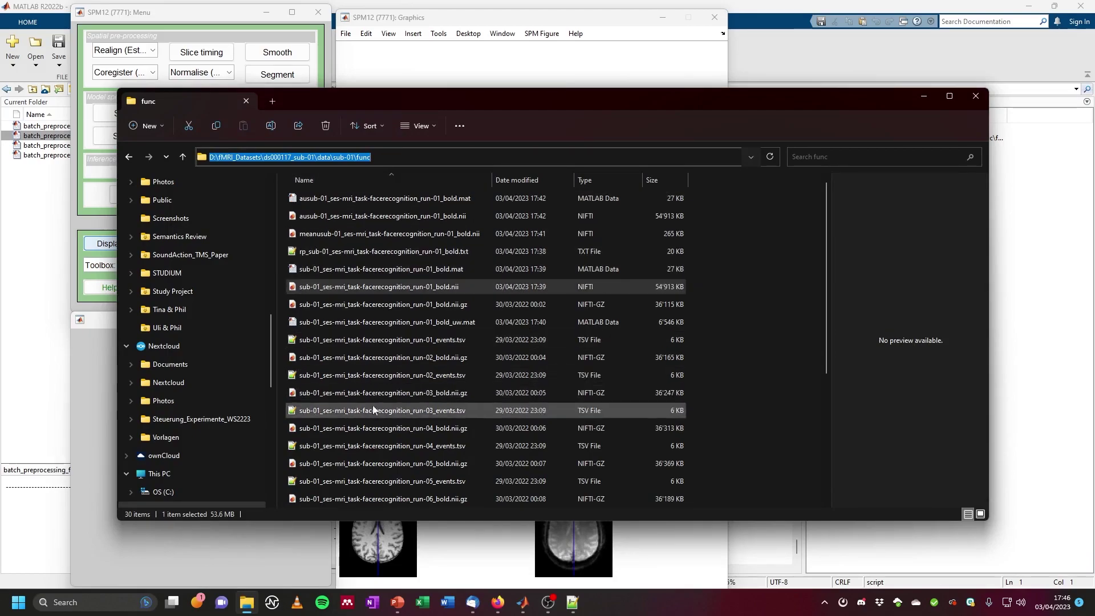
{"action": "left_click", "coordinate": [799, 367]}
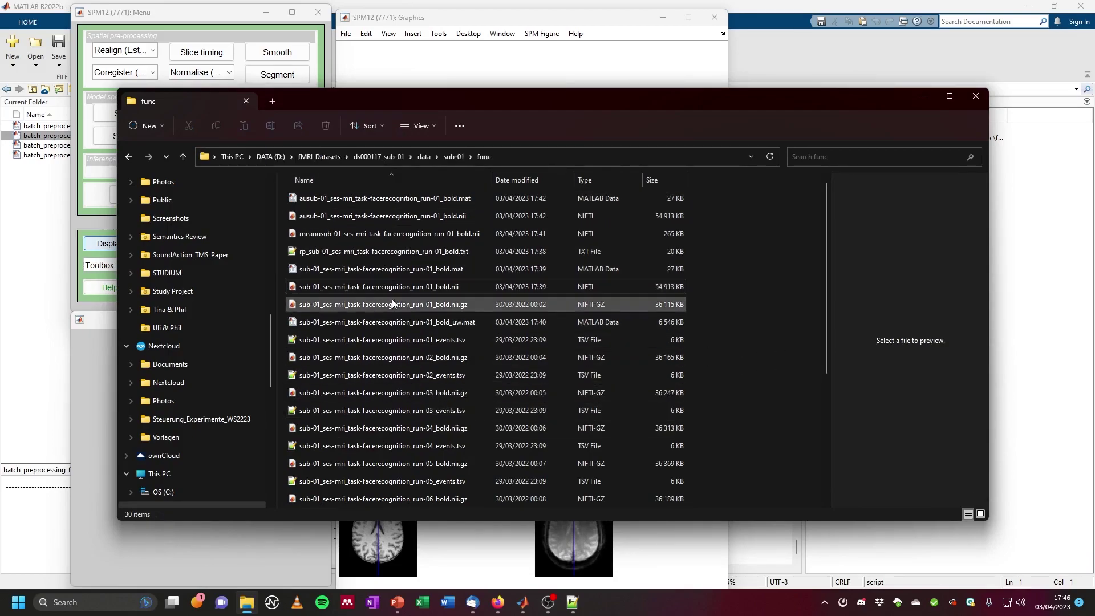
Look through the run-01 output files in the func folder, select the wausub-01 image and return to SPM12.
{"action": "scroll", "coordinate": [395, 344], "scroll_direction": "down", "scroll_amount": 4}
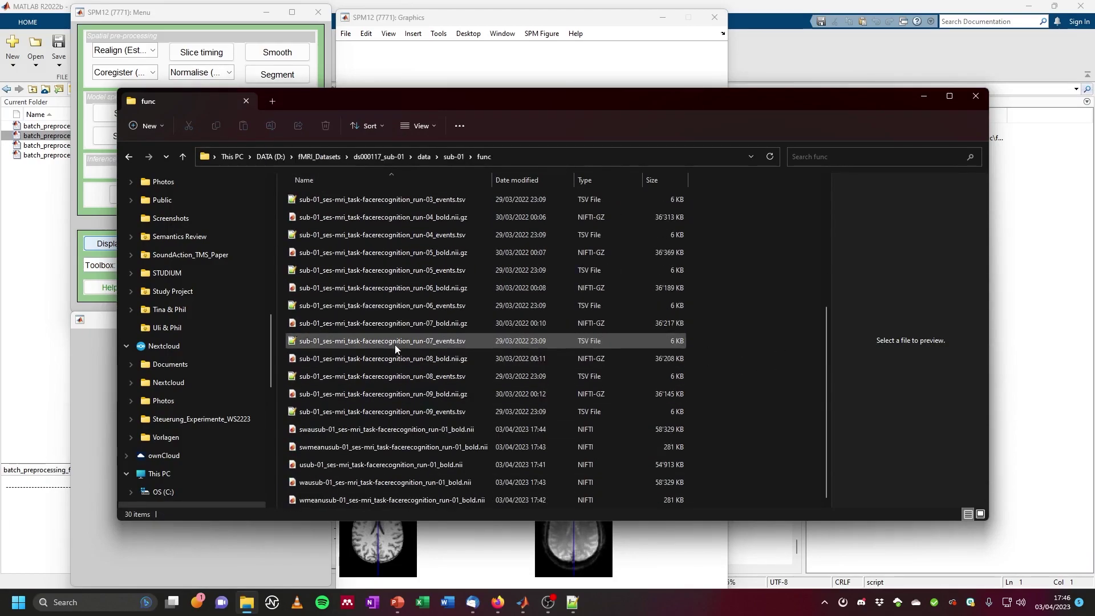
{"action": "left_click", "coordinate": [350, 489]}
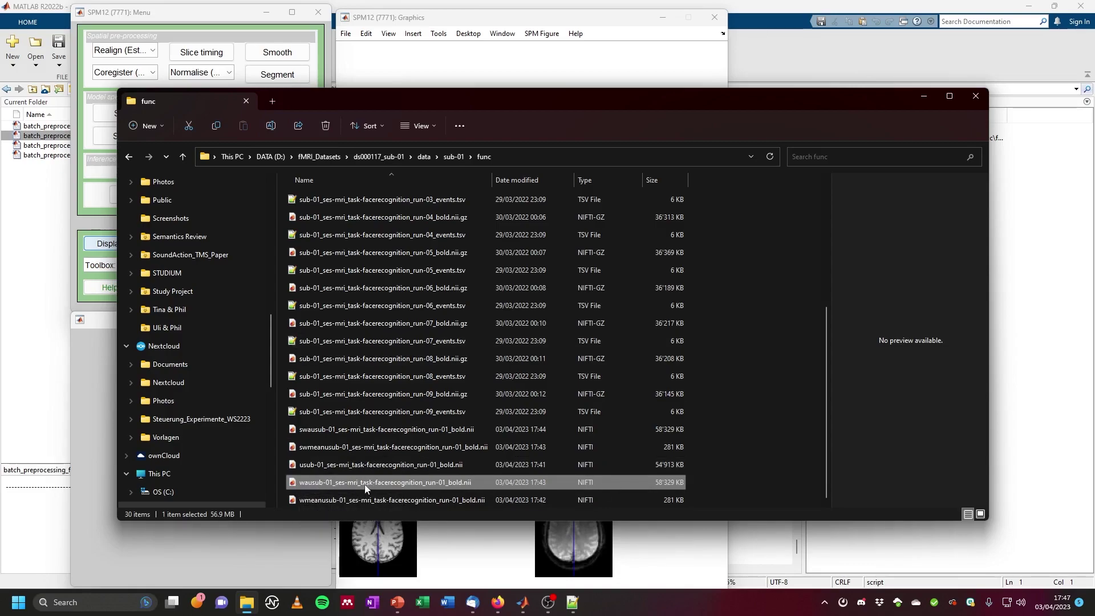
{"action": "left_click", "coordinate": [246, 603]}
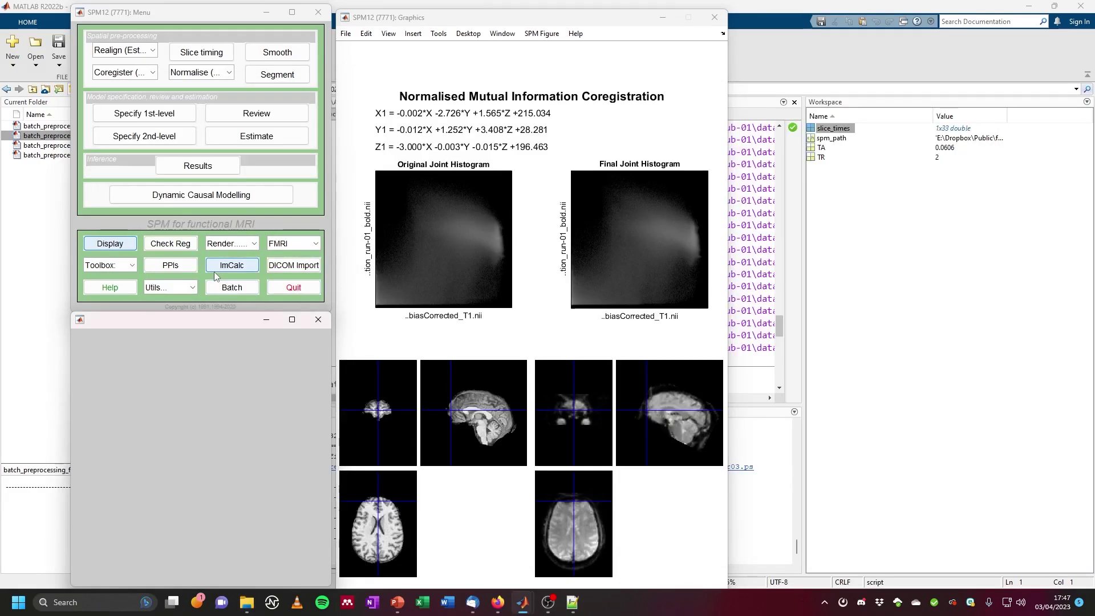
Start Check Reg, point it to the copied func folder path and add the run-01 wausub-01 normalised functional image.
{"action": "left_click", "coordinate": [183, 244]}
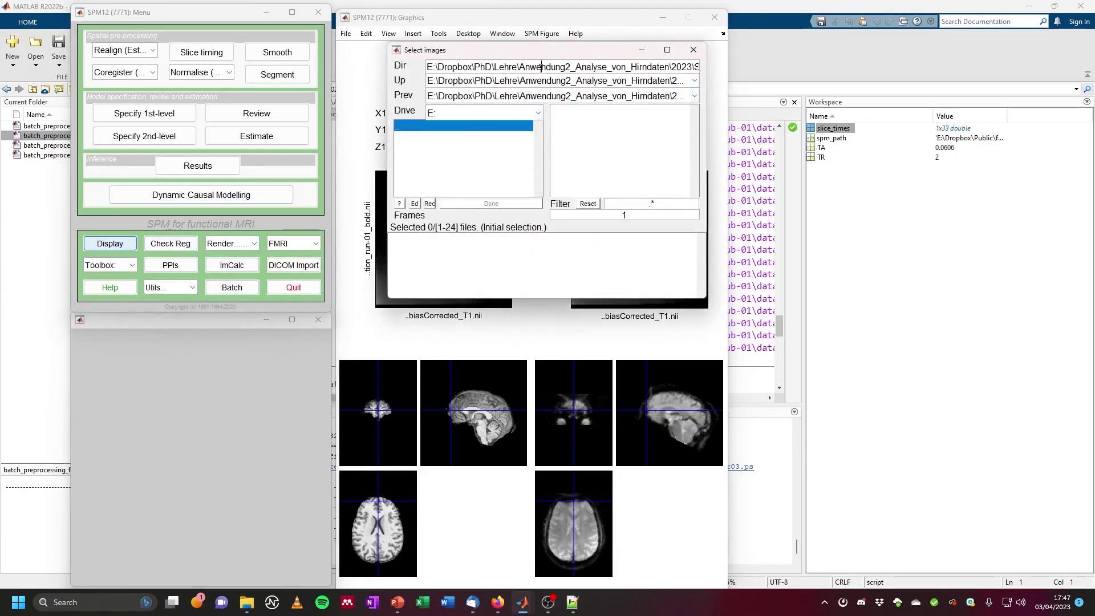
{"action": "key", "text": "ctrl+a"}
{"action": "key", "text": "ctrl+v"}
{"action": "key", "text": "Return"}
{"action": "scroll", "coordinate": [615, 160], "scroll_direction": "down", "scroll_amount": 3}
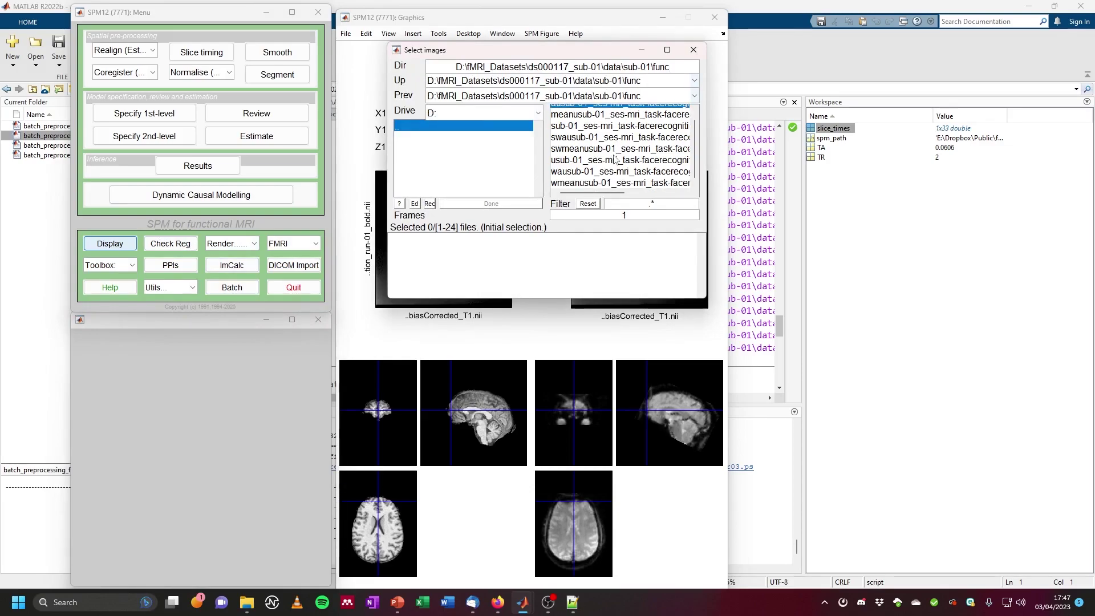
{"action": "left_click", "coordinate": [586, 173]}
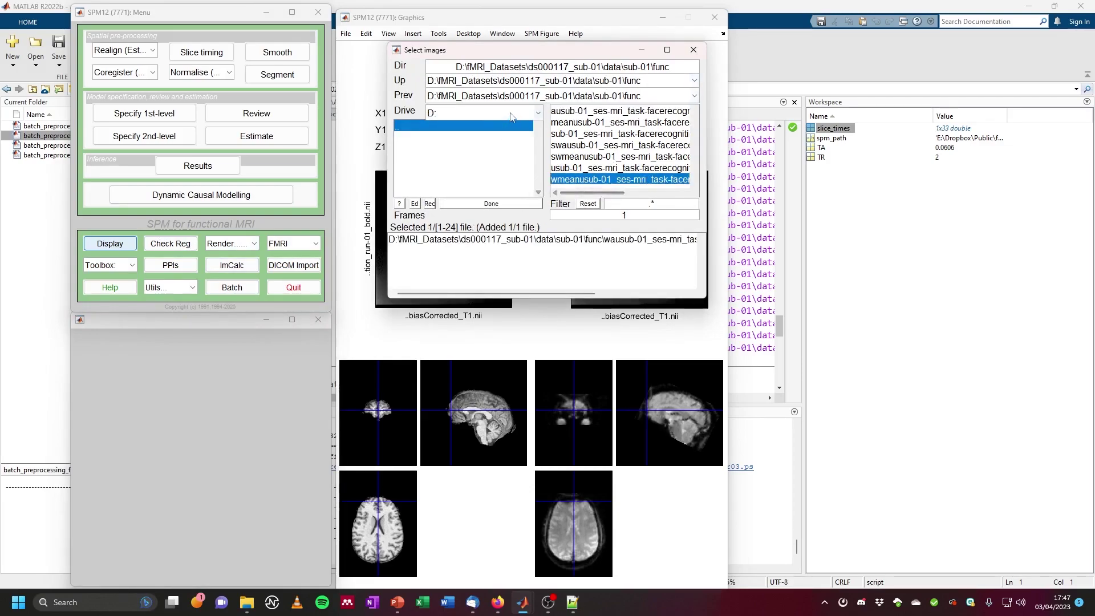
Add single_subj_T1.nii from the spm12\canonical folder to the selection and display both images in Check Reg.
{"action": "left_click", "coordinate": [485, 100]}
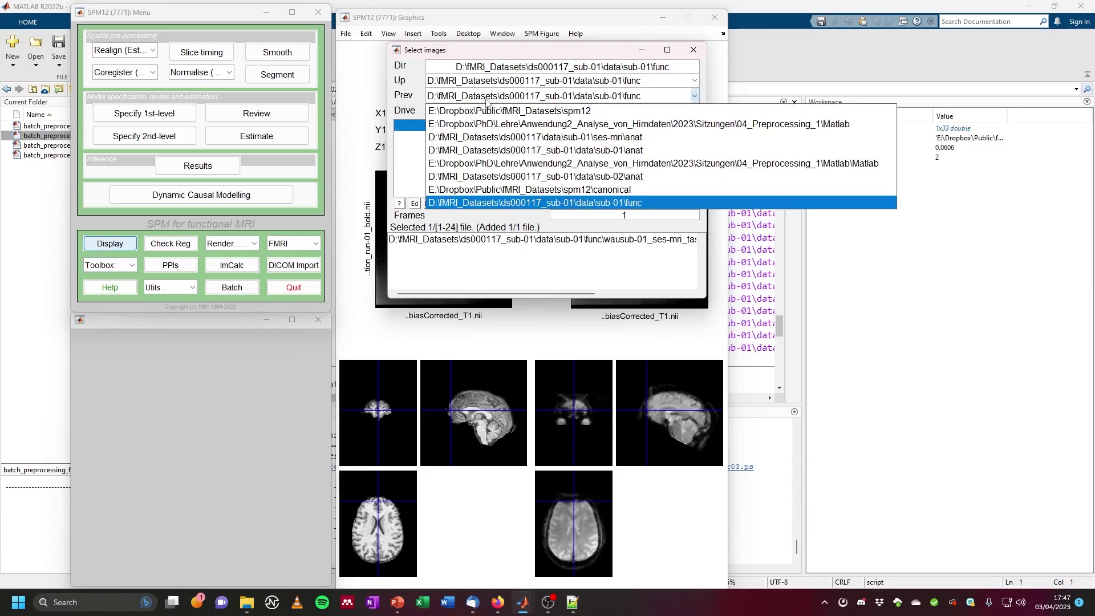
{"action": "left_click", "coordinate": [491, 109]}
{"action": "left_click", "coordinate": [429, 172]}
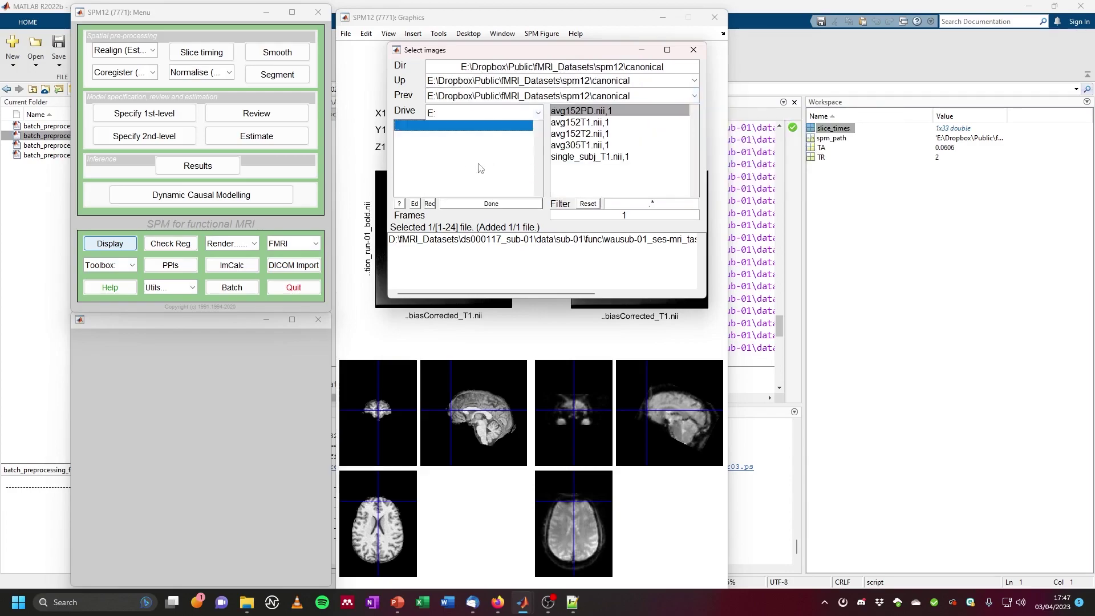
{"action": "left_click", "coordinate": [616, 162]}
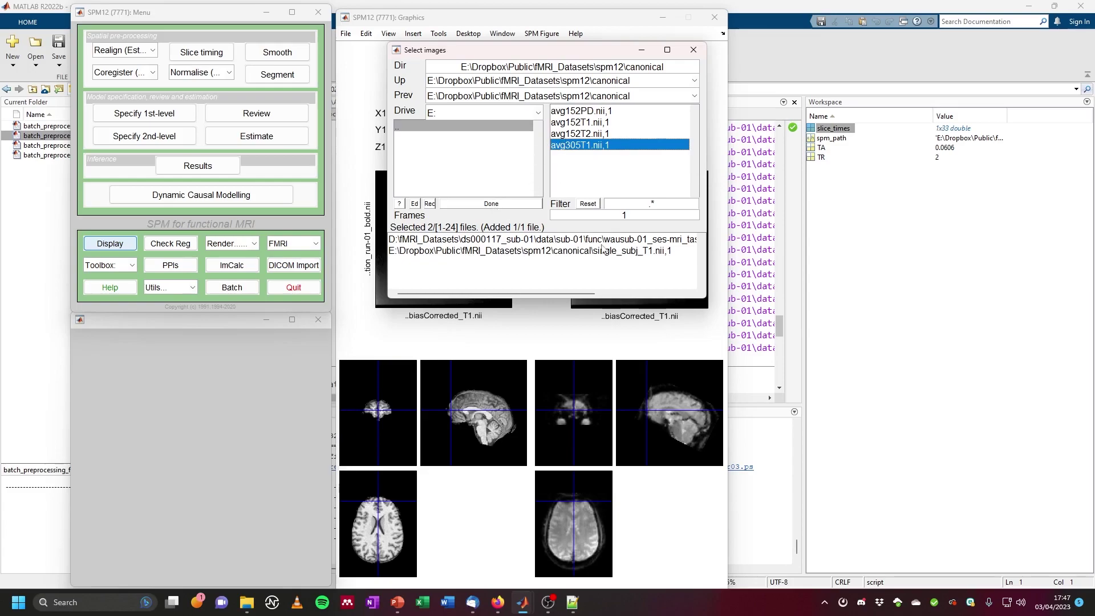
{"action": "left_click", "coordinate": [488, 204]}
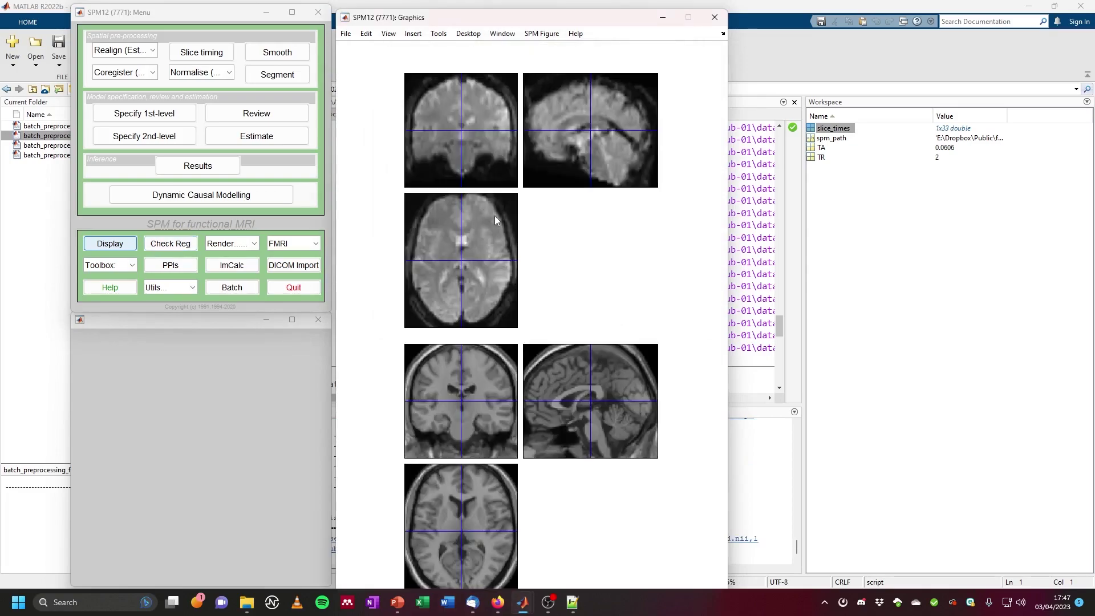
Compare the normalised functional image with the T1 template by moving the crosshair to several points along the brain's outer edge.
{"action": "left_click", "coordinate": [503, 234]}
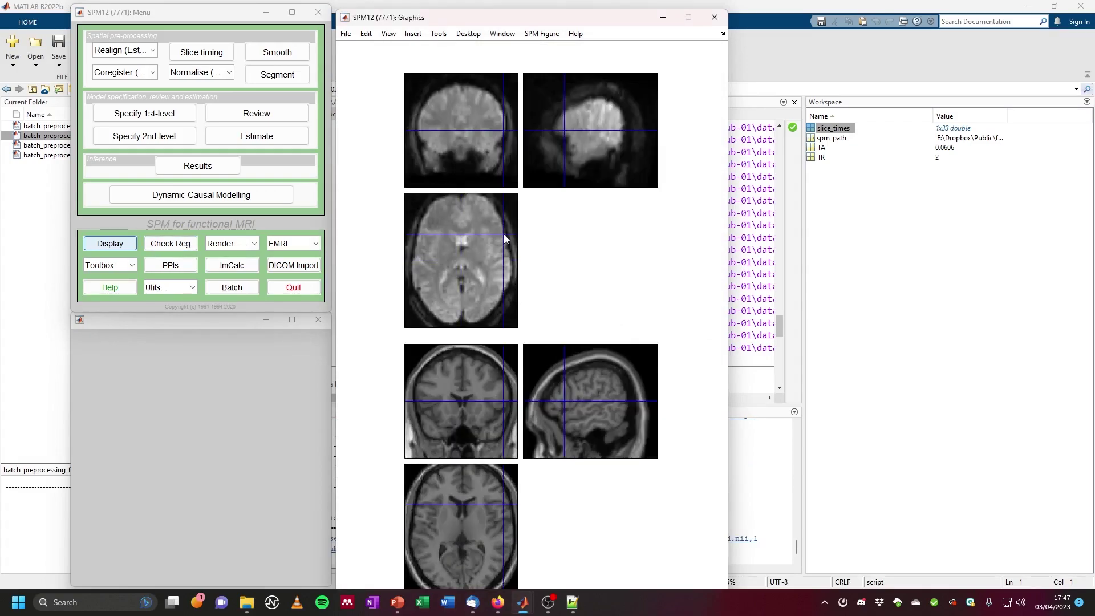
{"action": "left_click", "coordinate": [504, 389]}
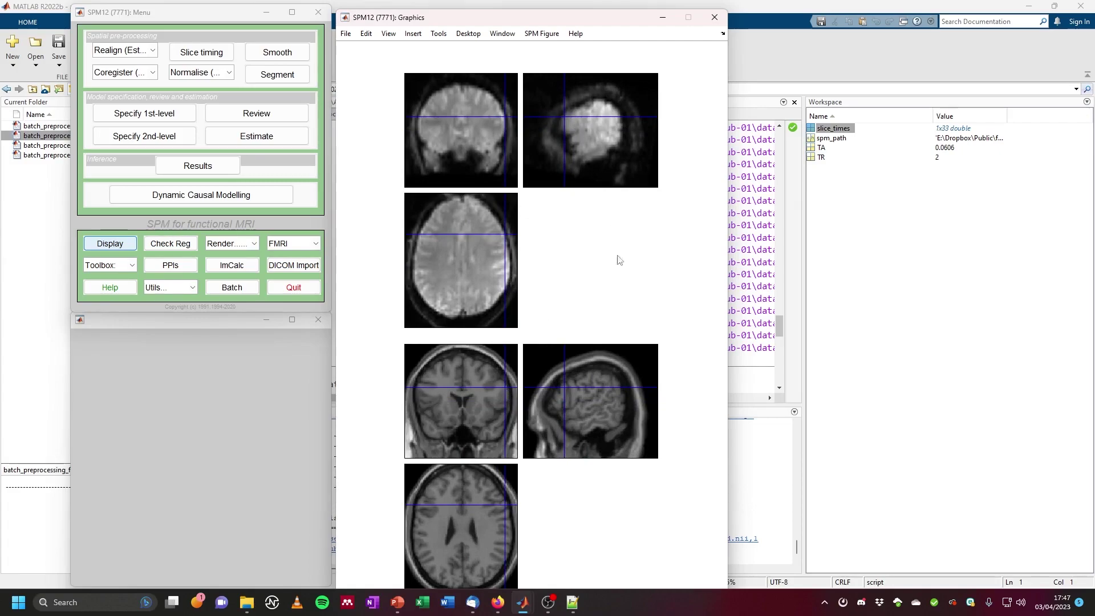
{"action": "left_click", "coordinate": [612, 427]}
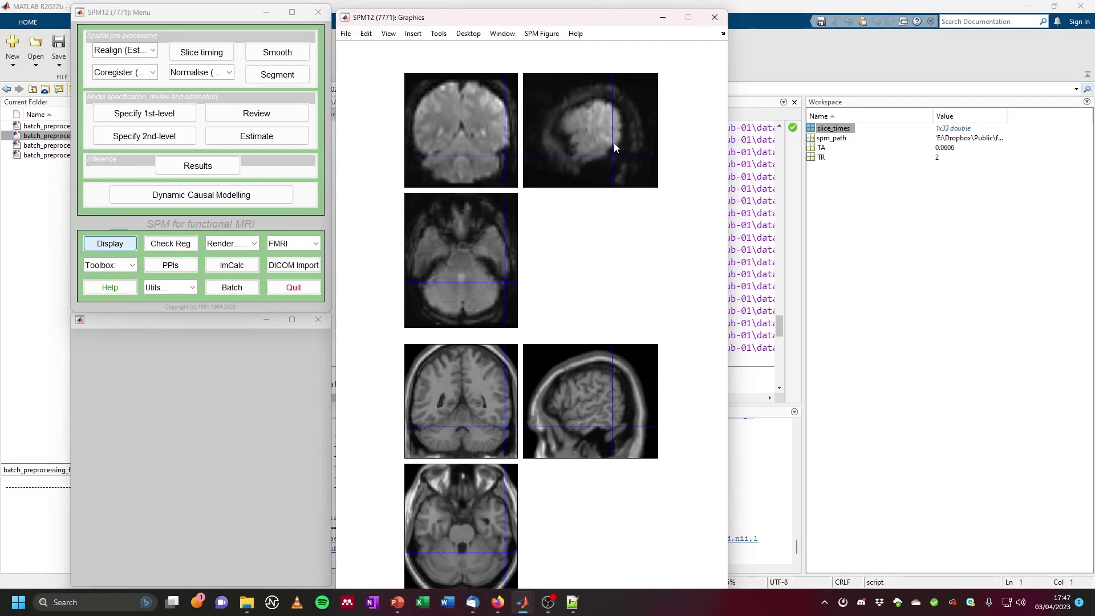
{"action": "left_click_drag", "start_coordinate": [611, 153], "coordinate": [615, 142]}
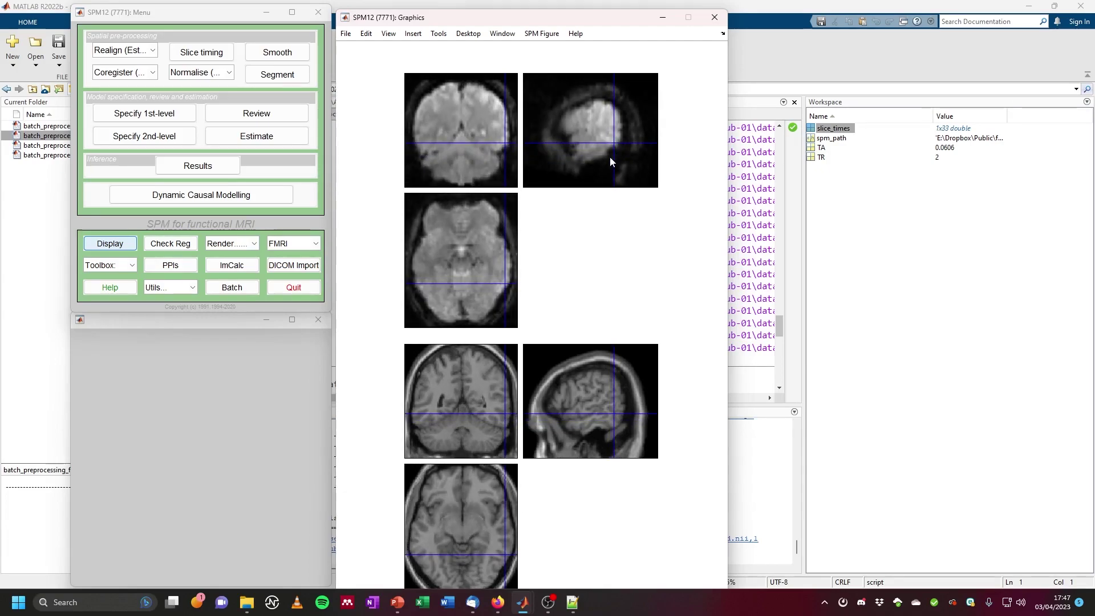
Compare the temporal, frontal and posterior regions of the normalised functional image and T1 template by moving the crosshair through the lateral sagittal slice.
{"action": "left_click", "coordinate": [615, 106]}
{"action": "left_click_drag", "start_coordinate": [598, 113], "coordinate": [598, 101]}
{"action": "left_click", "coordinate": [569, 111]}
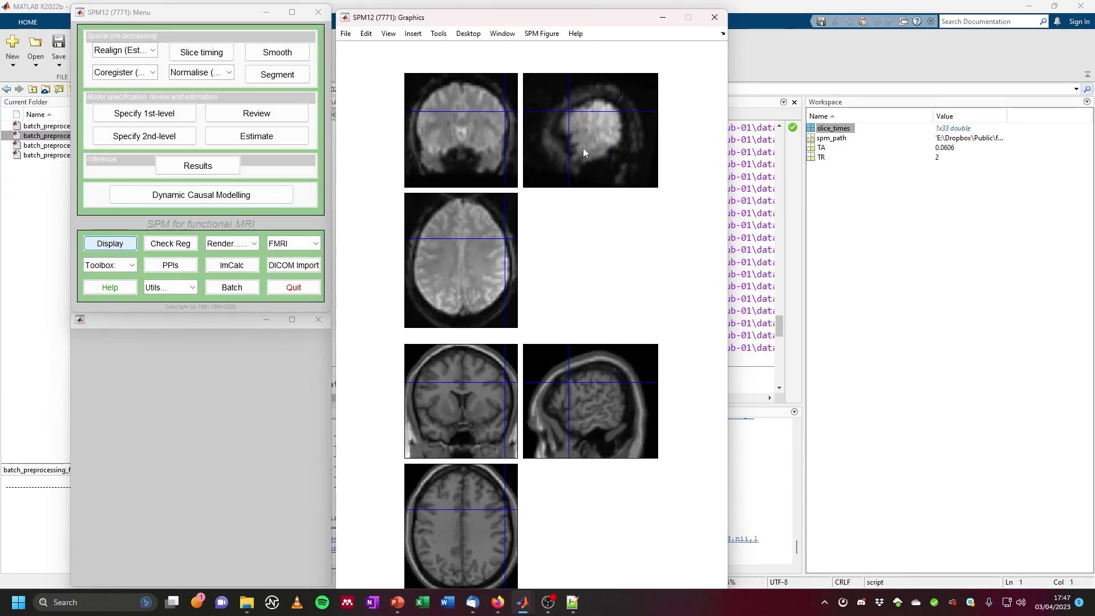
{"action": "left_click_drag", "start_coordinate": [591, 415], "coordinate": [603, 400]}
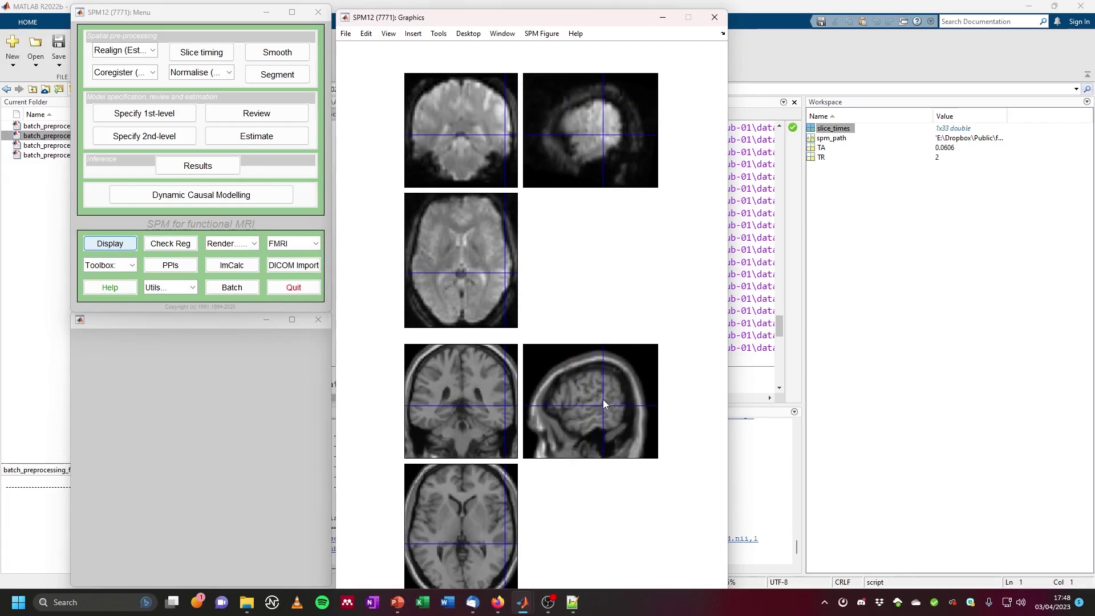
{"action": "left_click", "coordinate": [596, 148]}
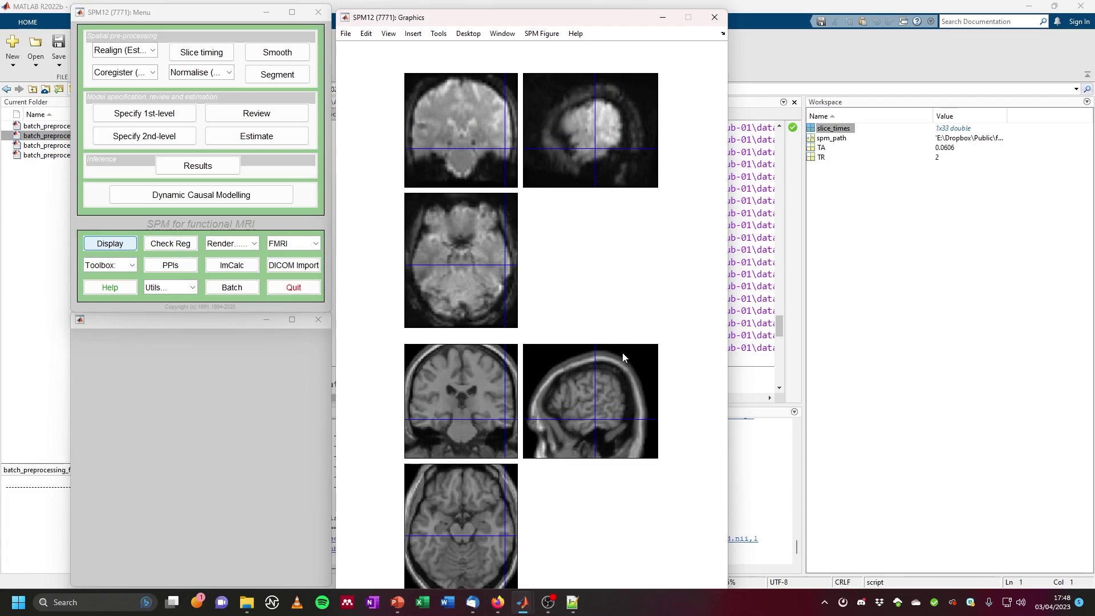
{"action": "left_click_drag", "start_coordinate": [595, 422], "coordinate": [594, 421]}
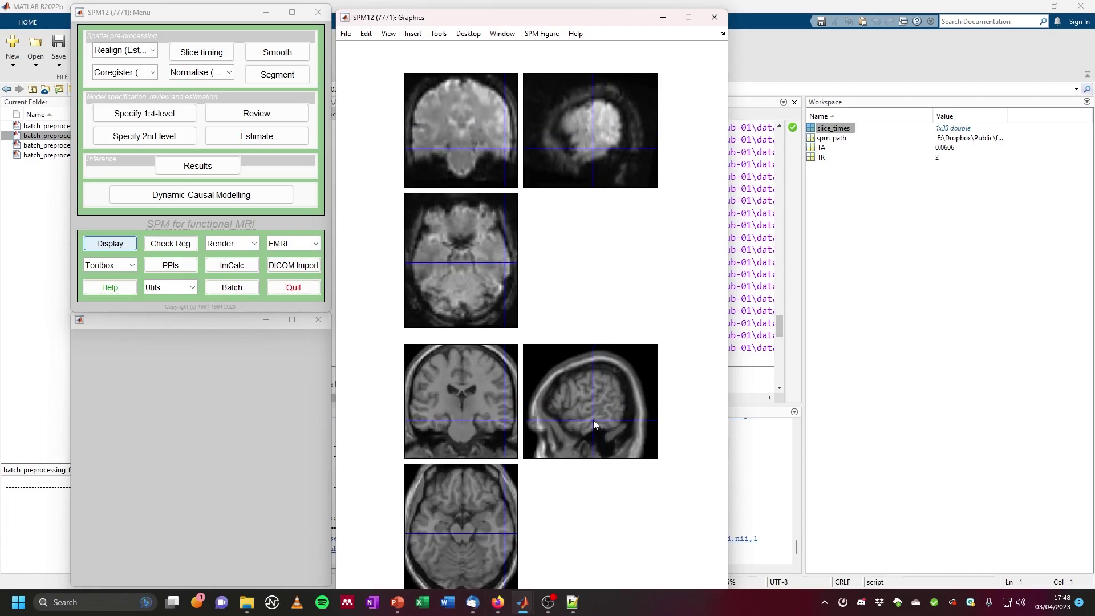
{"action": "left_click", "coordinate": [586, 153]}
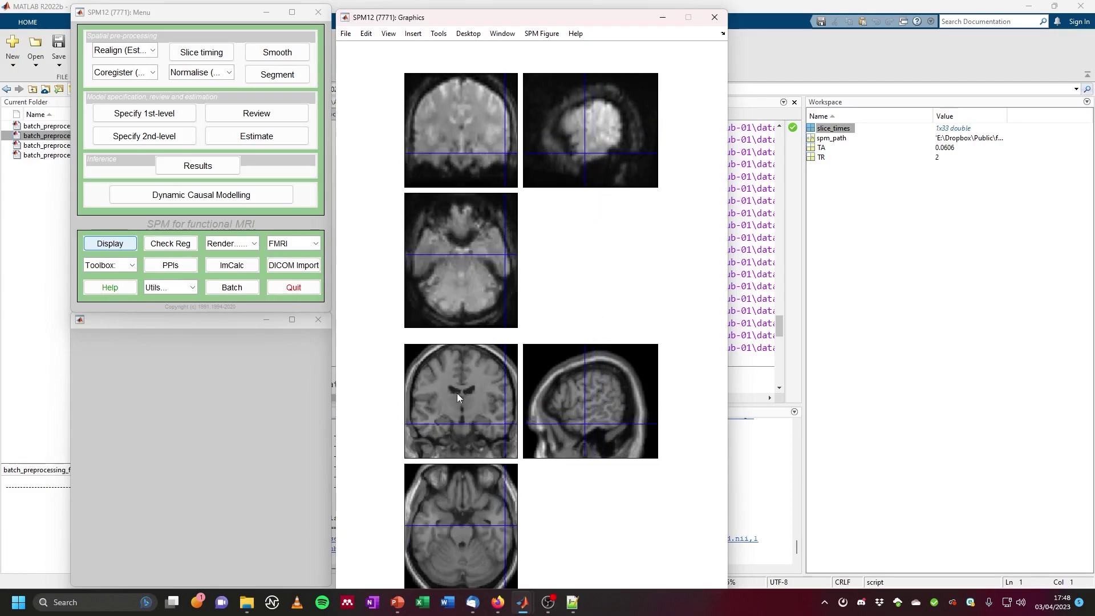
{"action": "left_click", "coordinate": [621, 127]}
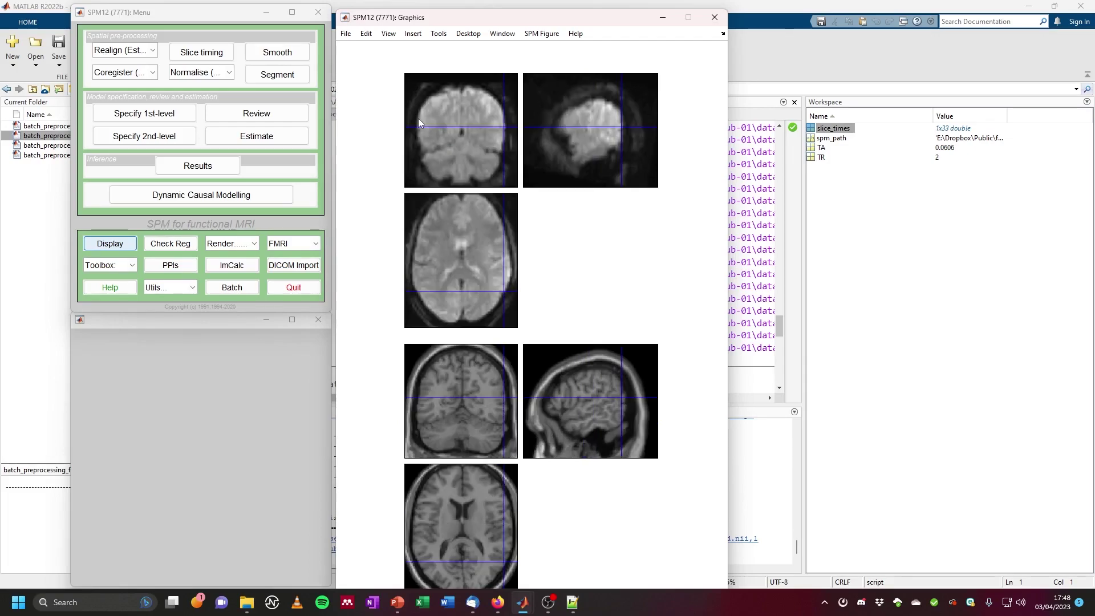
Start a new Check Reg, point it to D:\fMRI_Datasets\ds000117_sub-01\data\sub-01\func as copied from File Explorer, and add the run-01 swausub-01 smoothed image.
{"action": "left_click", "coordinate": [174, 245]}
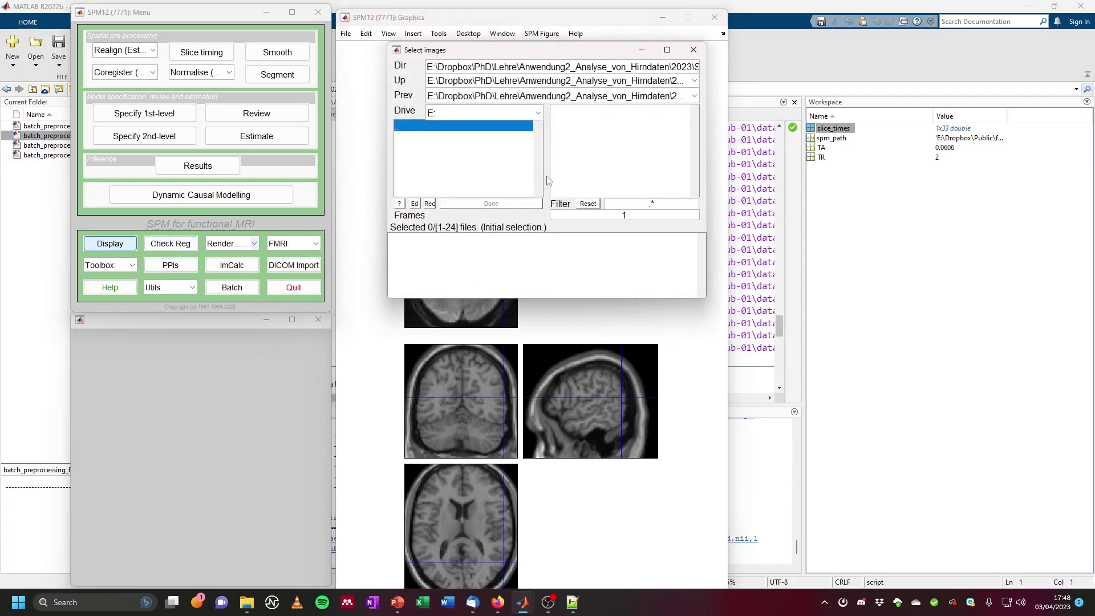
{"action": "left_click", "coordinate": [246, 602]}
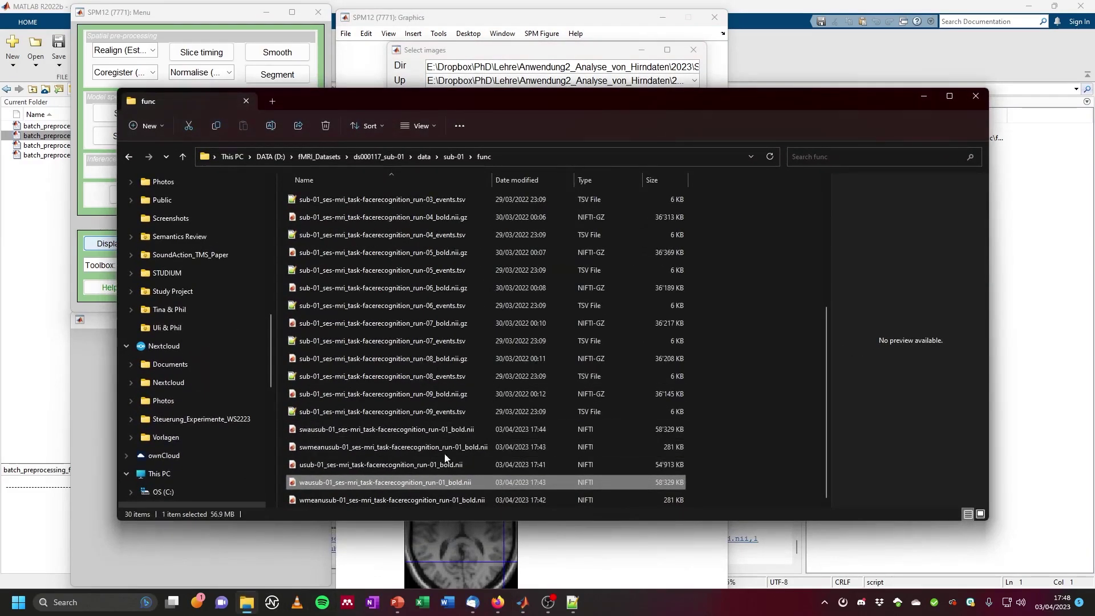
{"action": "left_click", "coordinate": [514, 156]}
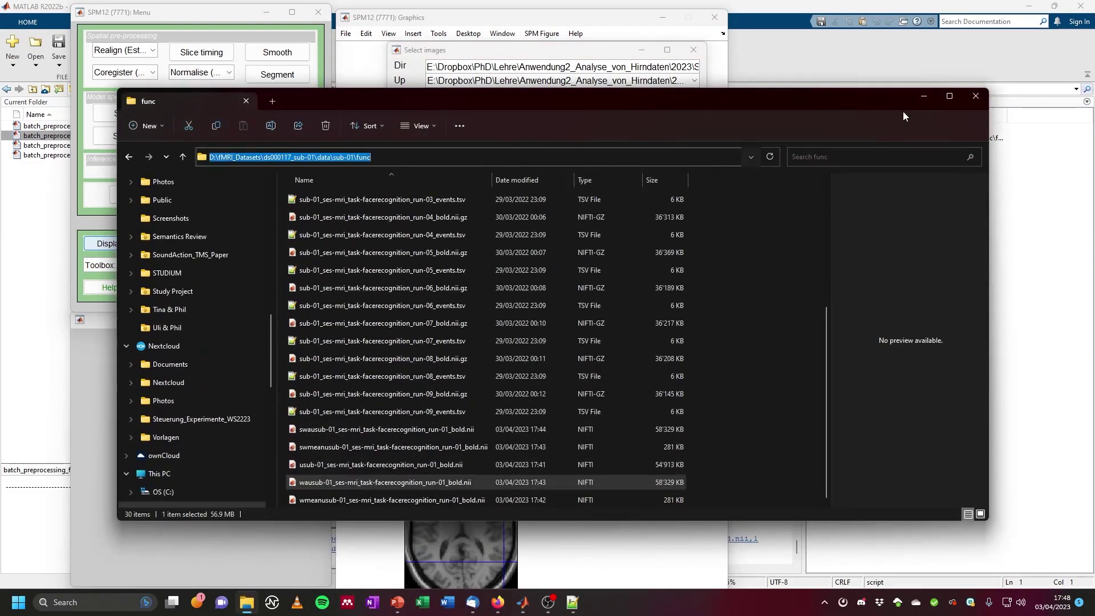
{"action": "key", "text": "ctrl+c"}
{"action": "left_click", "coordinate": [614, 66]}
{"action": "key", "text": "ctrl+a"}
{"action": "key", "text": "ctrl+v"}
{"action": "key", "text": "Return"}
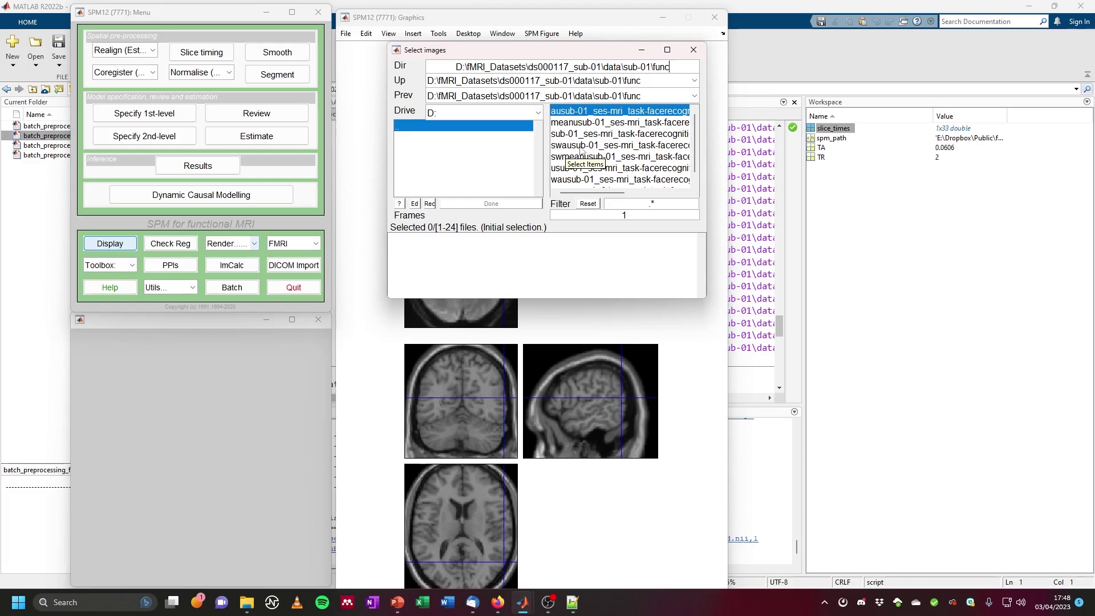
{"action": "left_click", "coordinate": [581, 146]}
Add single_subj_T1.nii from the spm12\canonical folder and display it with the smoothed functional image.
{"action": "left_click", "coordinate": [484, 97]}
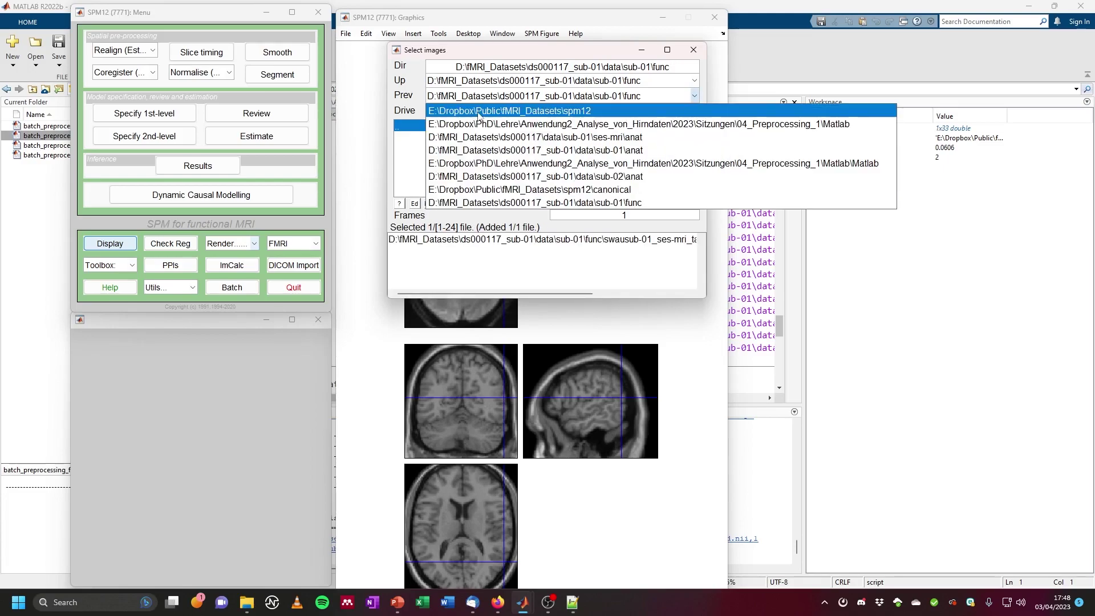
{"action": "left_click", "coordinate": [479, 111]}
{"action": "left_click", "coordinate": [422, 172]}
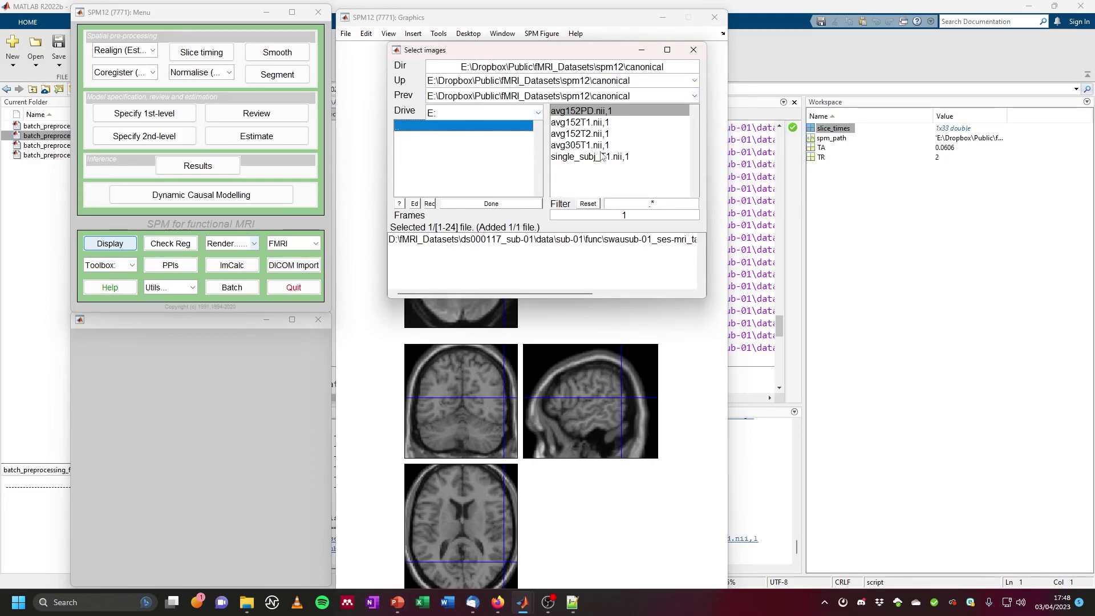
{"action": "left_click", "coordinate": [599, 156]}
{"action": "left_click", "coordinate": [497, 206]}
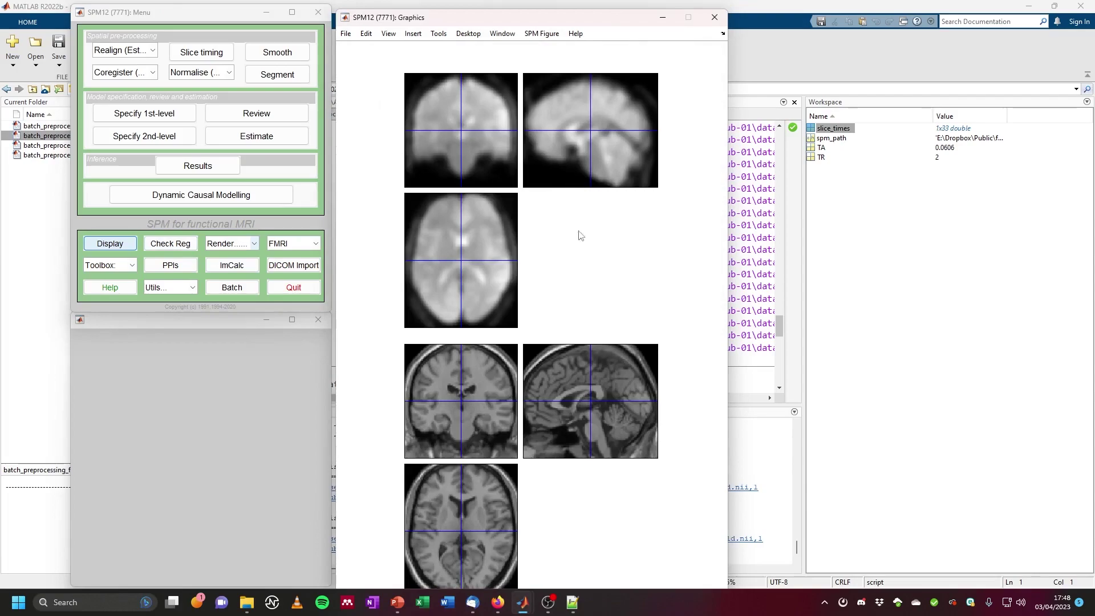
Compare the smoothed functional image with the T1 template at several inner and outer-edge points in the axial and sagittal slices.
{"action": "left_click", "coordinate": [438, 255]}
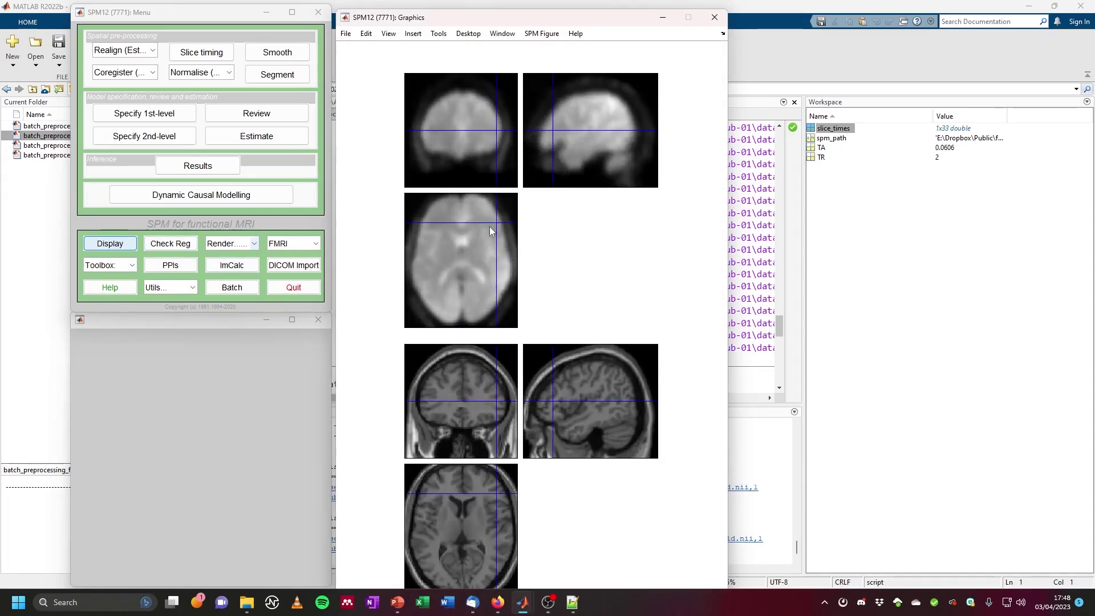
{"action": "left_click_drag", "start_coordinate": [440, 260], "coordinate": [506, 248]}
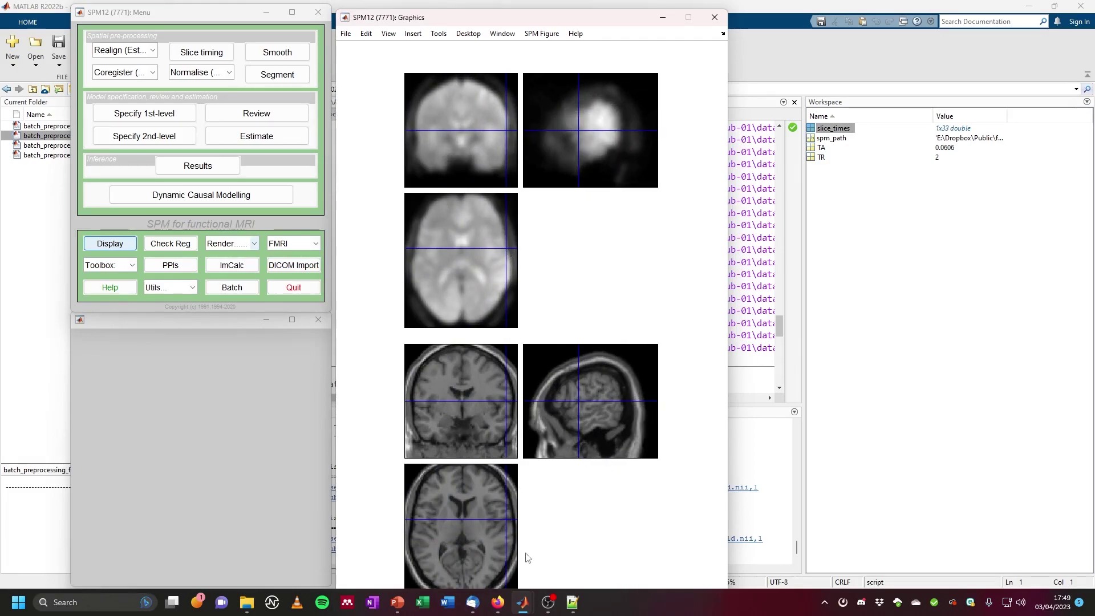
{"action": "left_click", "coordinate": [509, 546]}
{"action": "left_click_drag", "start_coordinate": [459, 285], "coordinate": [485, 279]}
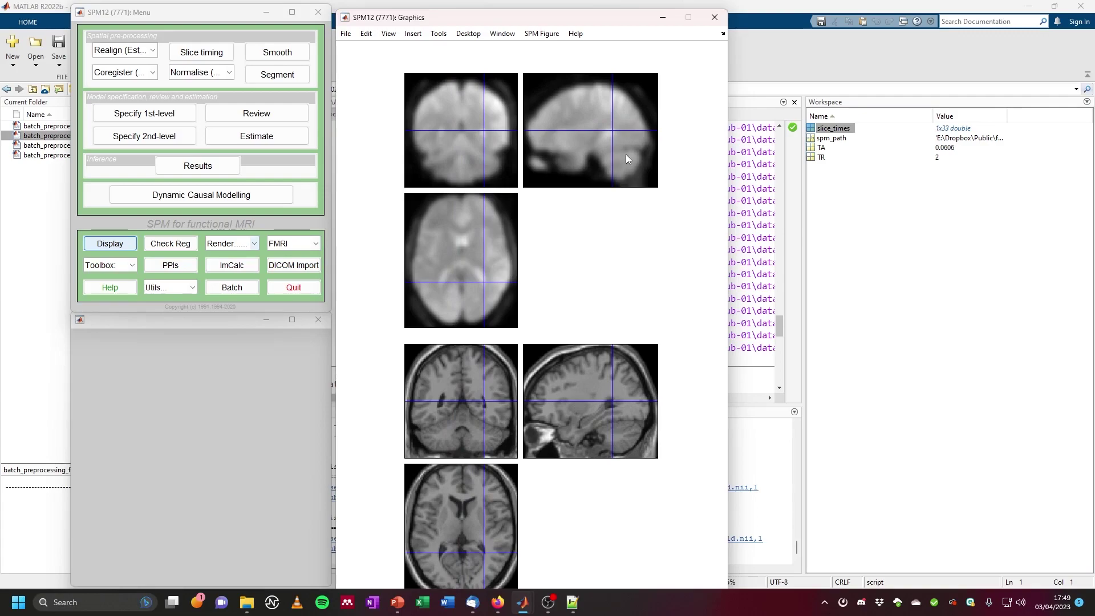
{"action": "left_click", "coordinate": [559, 149]}
{"action": "left_click", "coordinate": [538, 115]}
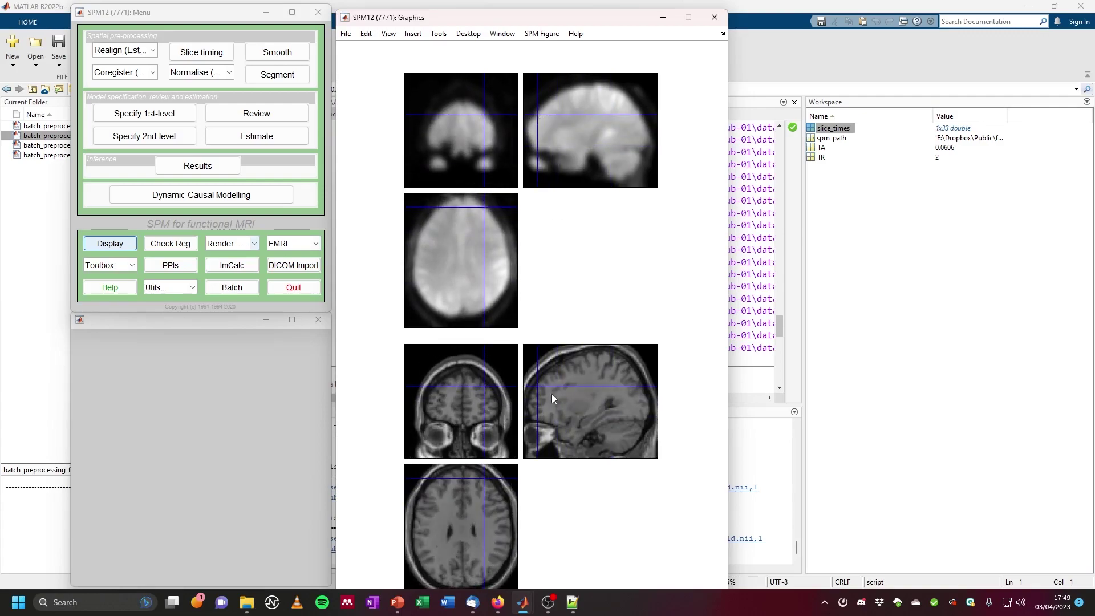
{"action": "left_click", "coordinate": [647, 137]}
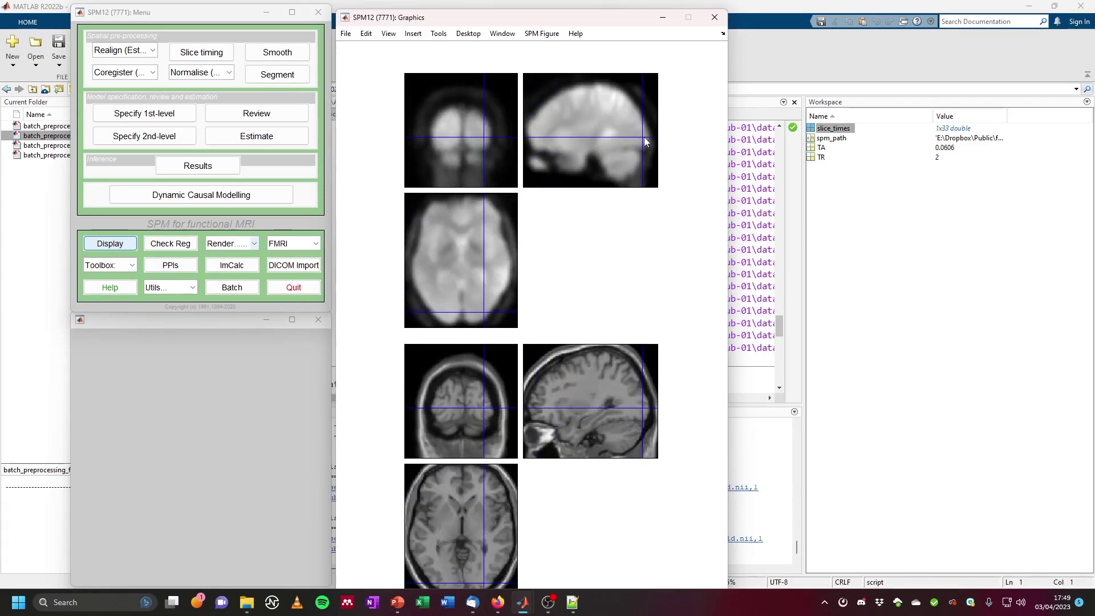
{"action": "left_click", "coordinate": [624, 100]}
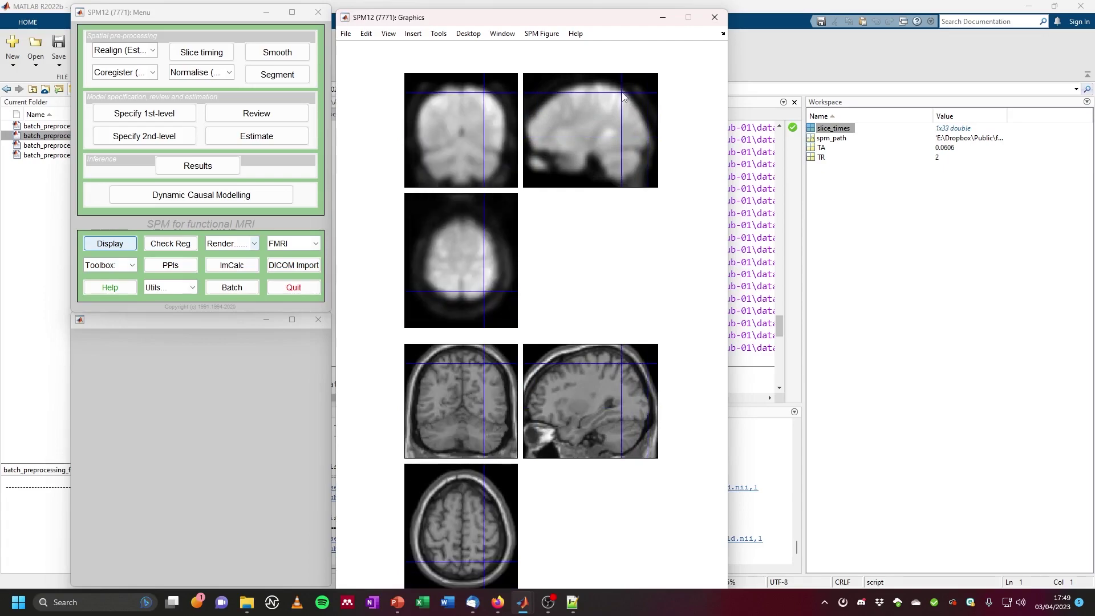
{"action": "left_click", "coordinate": [571, 88]}
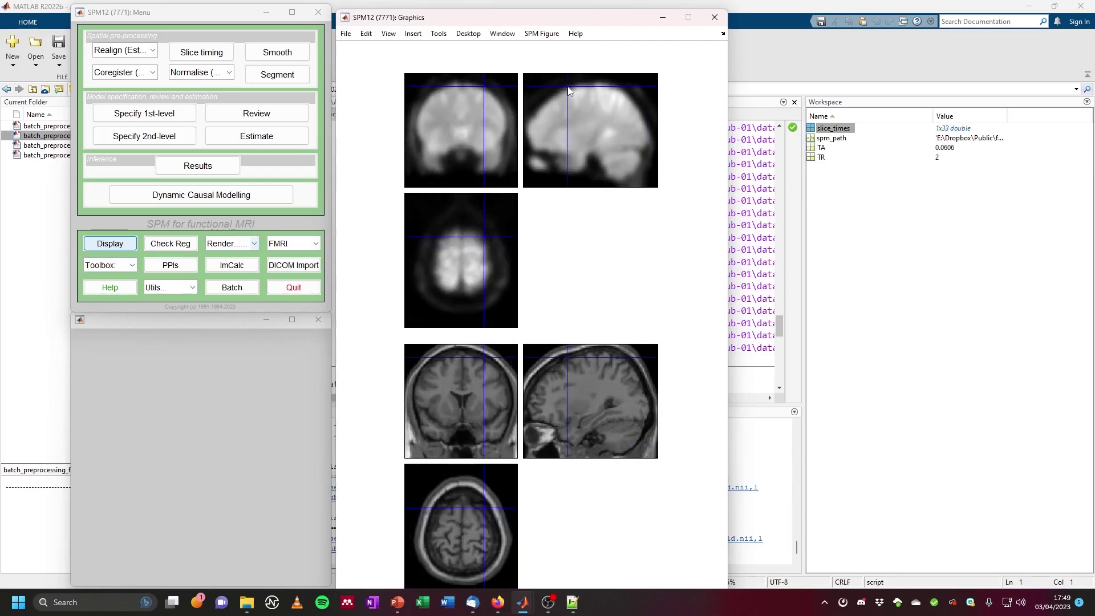
{"action": "left_click", "coordinate": [633, 152]}
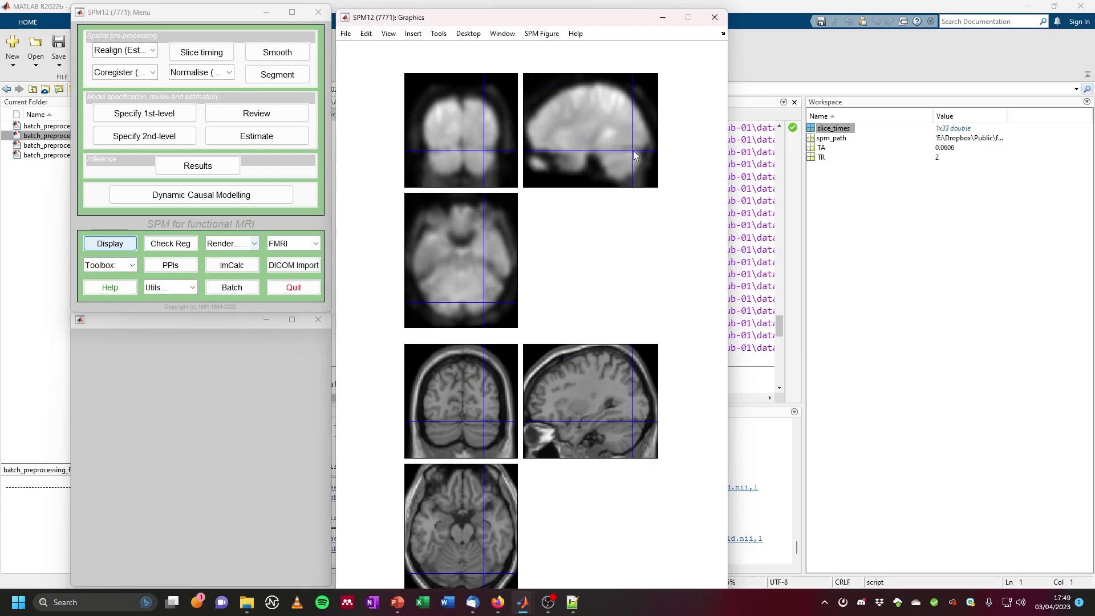